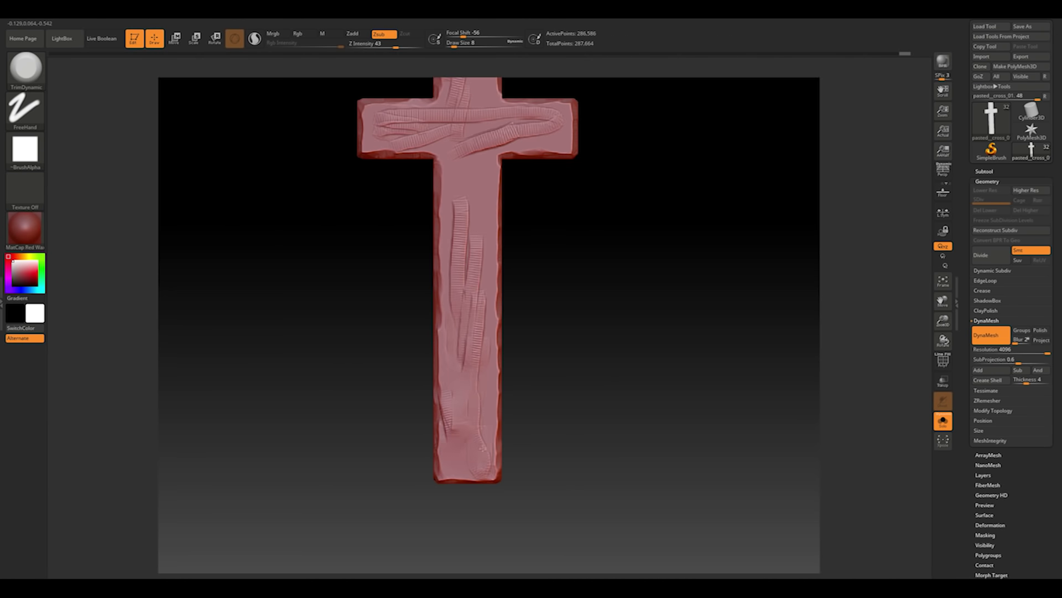
Step: Load the Orb_Cracks brush and smooth the carved crack grooves on the stone cross
{"action": "key", "text": "b"}
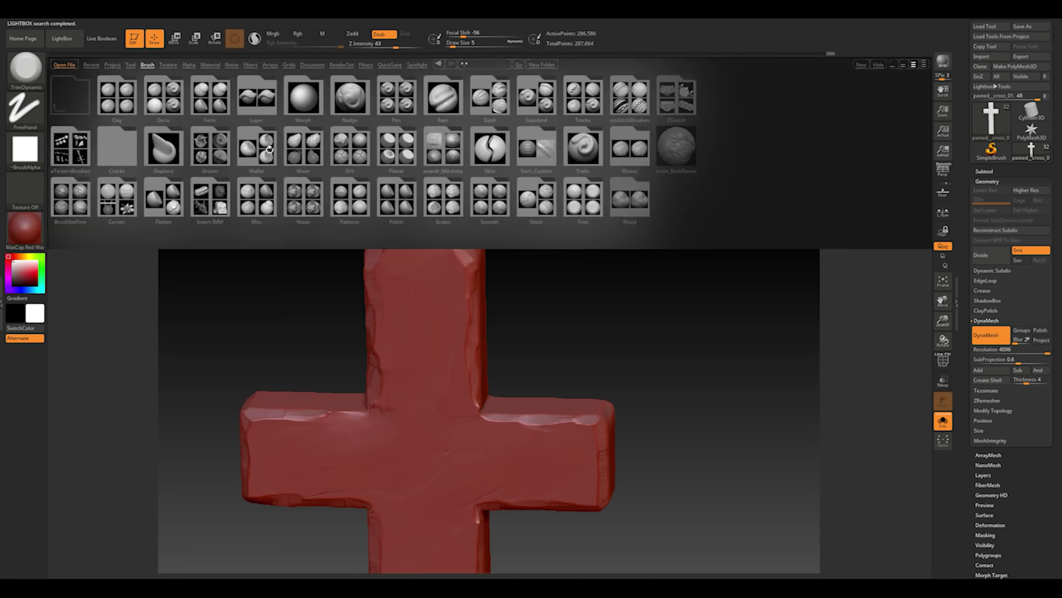
{"action": "left_click", "coordinate": [425, 199]}
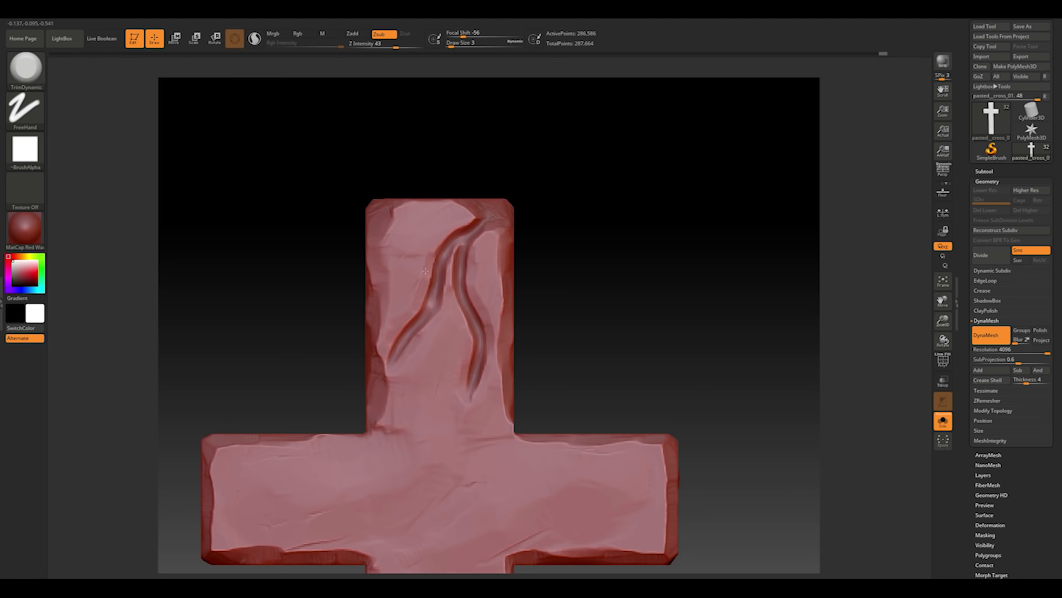
{"action": "key", "text": "space"}
{"action": "left_click_drag", "start_coordinate": [432, 287], "coordinate": [466, 341], "text": "shift"}
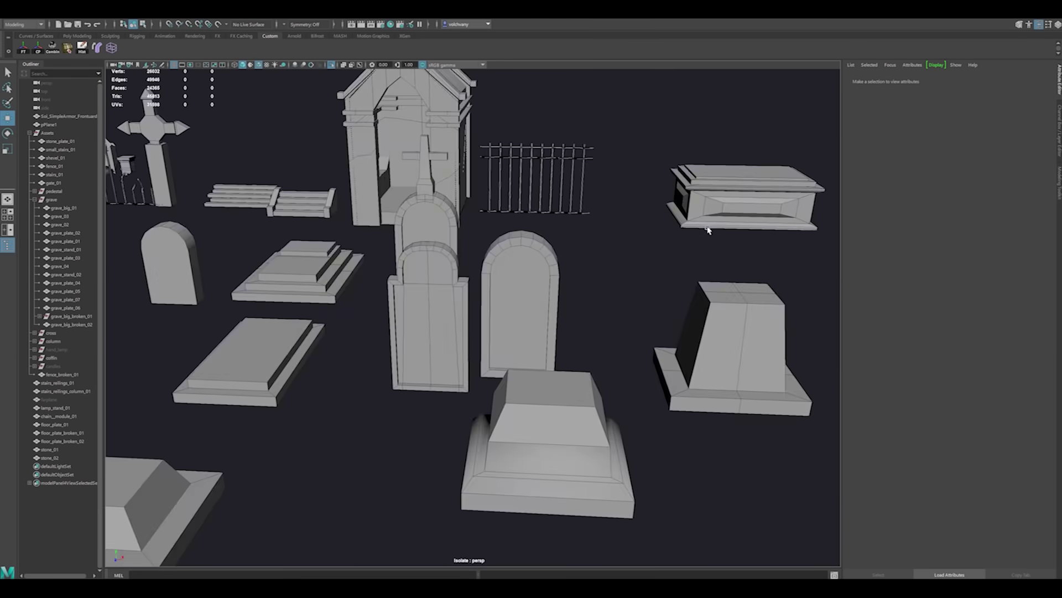
{"action": "left_click_drag", "start_coordinate": [669, 248], "coordinate": [628, 316], "text": "alt"}
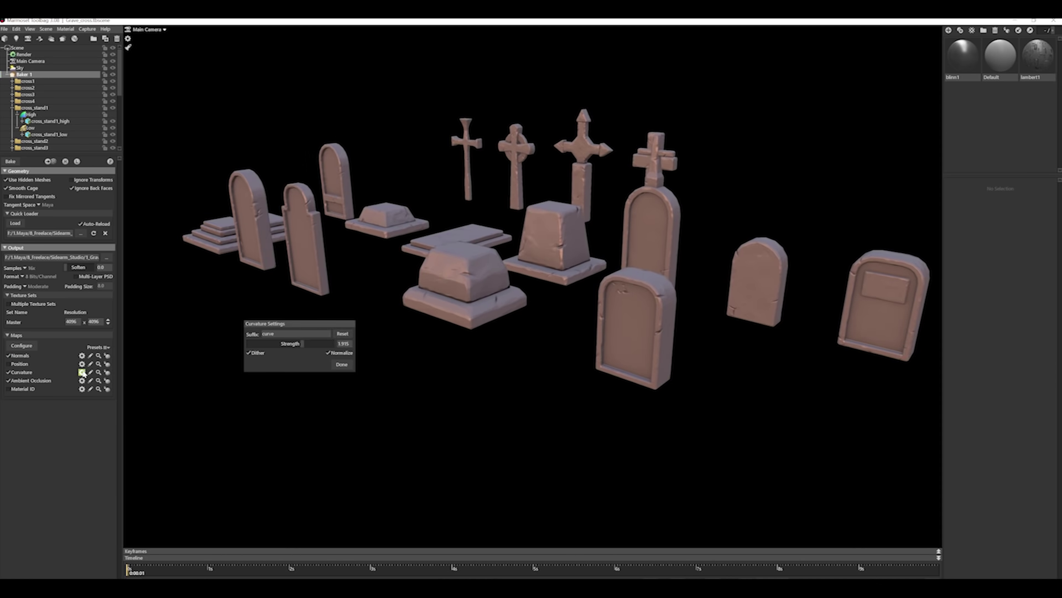
Step: Close the Curvature bake settings and open the Ambient Occlusion bake settings
{"action": "left_click", "coordinate": [343, 365]}
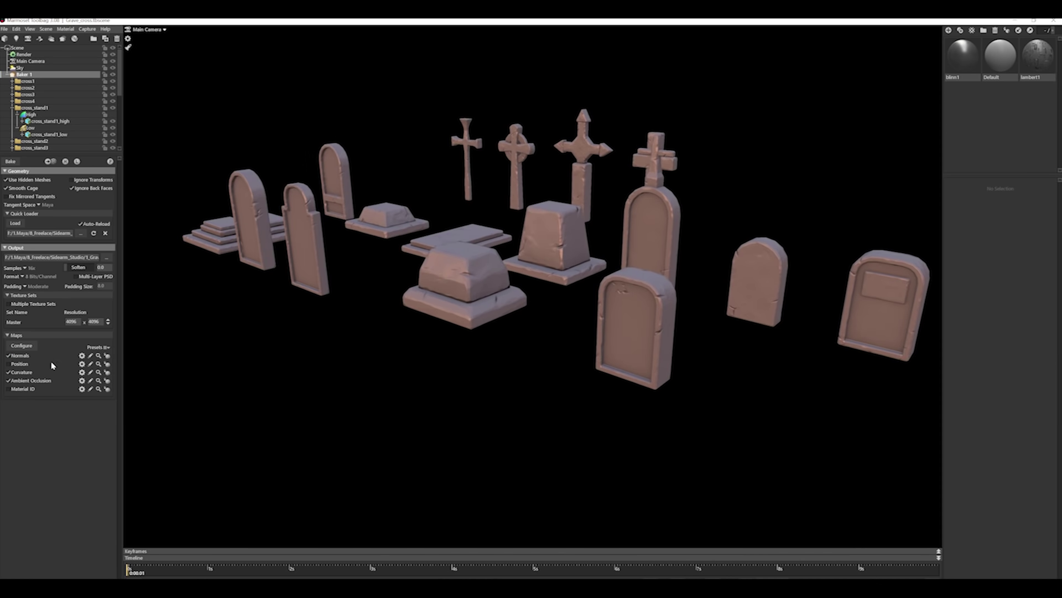
{"action": "left_click", "coordinate": [82, 380]}
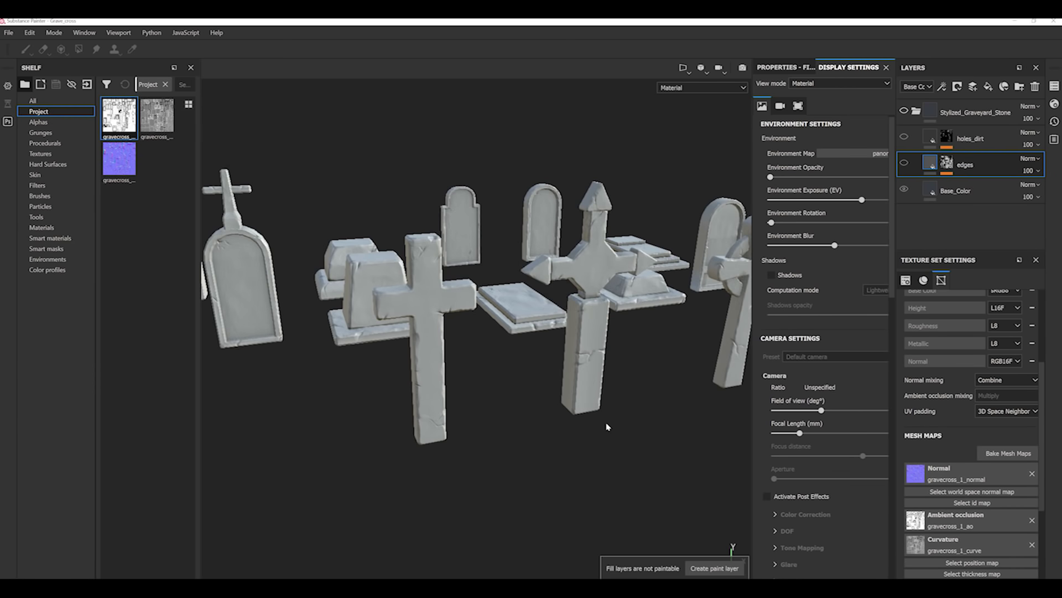
{"action": "mouse_move", "coordinate": [605, 426]}
{"action": "left_mouse_down", "text": "alt"}
{"action": "mouse_move", "coordinate": [527, 426]}
{"action": "mouse_move", "coordinate": [558, 376]}
{"action": "mouse_move", "coordinate": [586, 376]}
{"action": "left_mouse_up", "text": "alt"}
Step: Toggle the Base_Color layer's visibility and inspect the grave crosses up close
{"action": "left_click", "coordinate": [905, 190]}
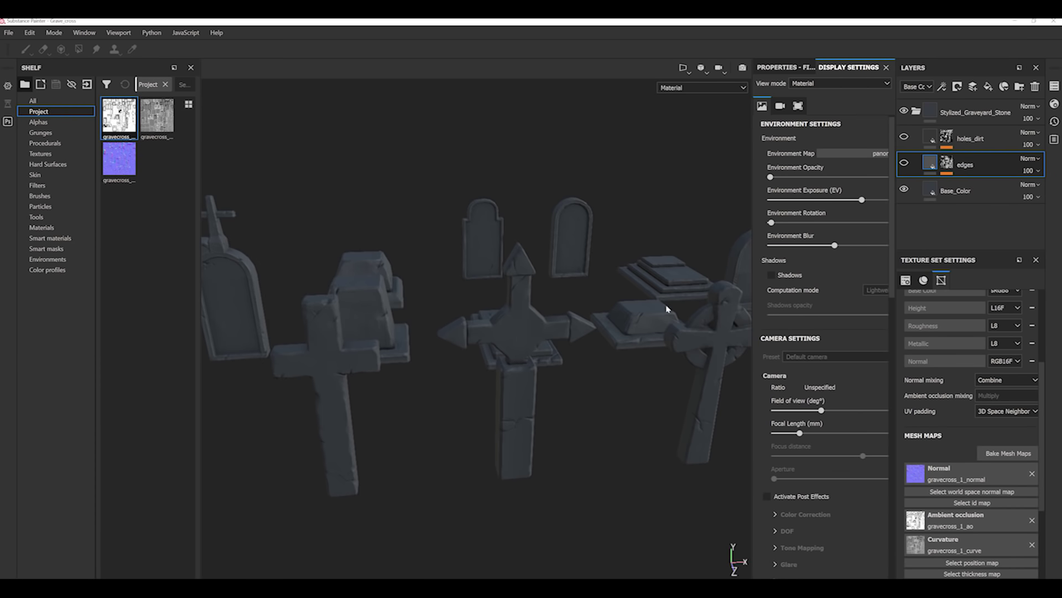
{"action": "left_click_drag", "start_coordinate": [667, 308], "coordinate": [553, 232], "text": "alt"}
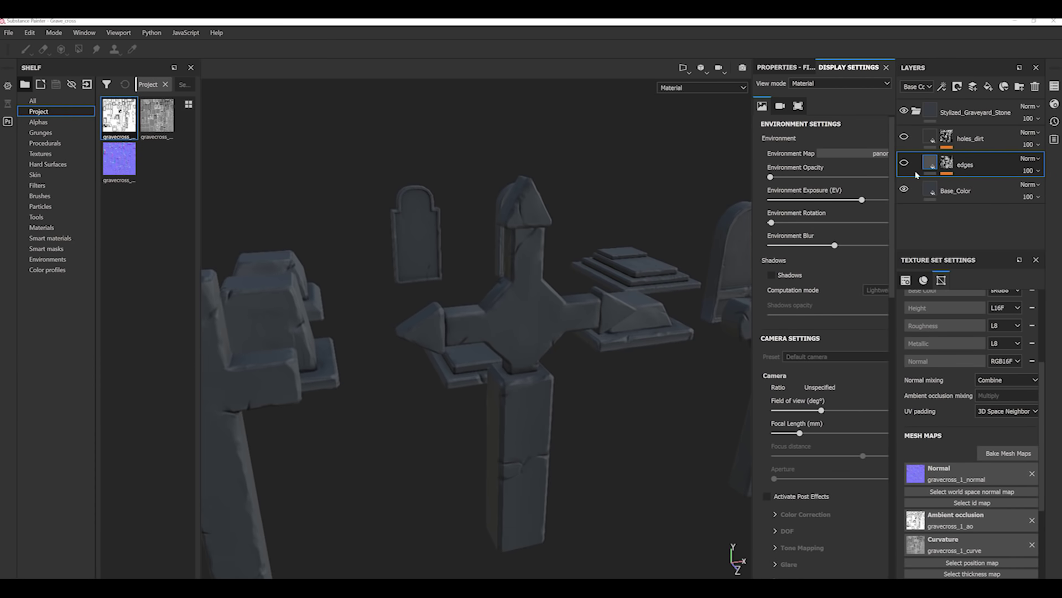
{"action": "left_click_drag", "start_coordinate": [691, 194], "coordinate": [891, 150], "text": "alt"}
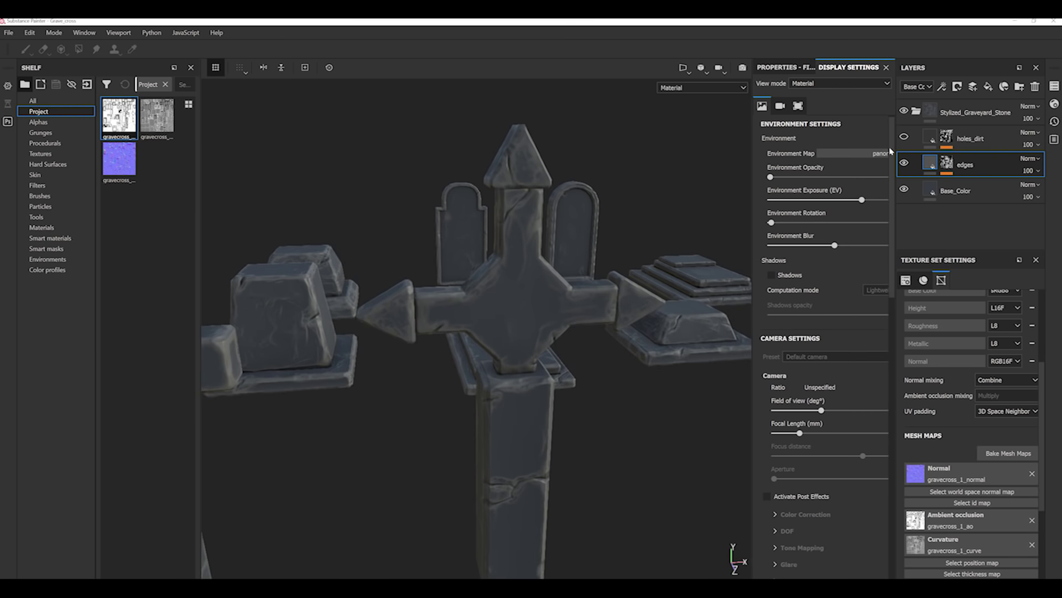
{"action": "mouse_move", "coordinate": [717, 210]}
{"action": "left_mouse_down", "text": "alt"}
{"action": "mouse_move", "coordinate": [522, 239]}
{"action": "mouse_move", "coordinate": [506, 329]}
{"action": "mouse_move", "coordinate": [519, 351]}
{"action": "left_mouse_up", "text": "alt"}
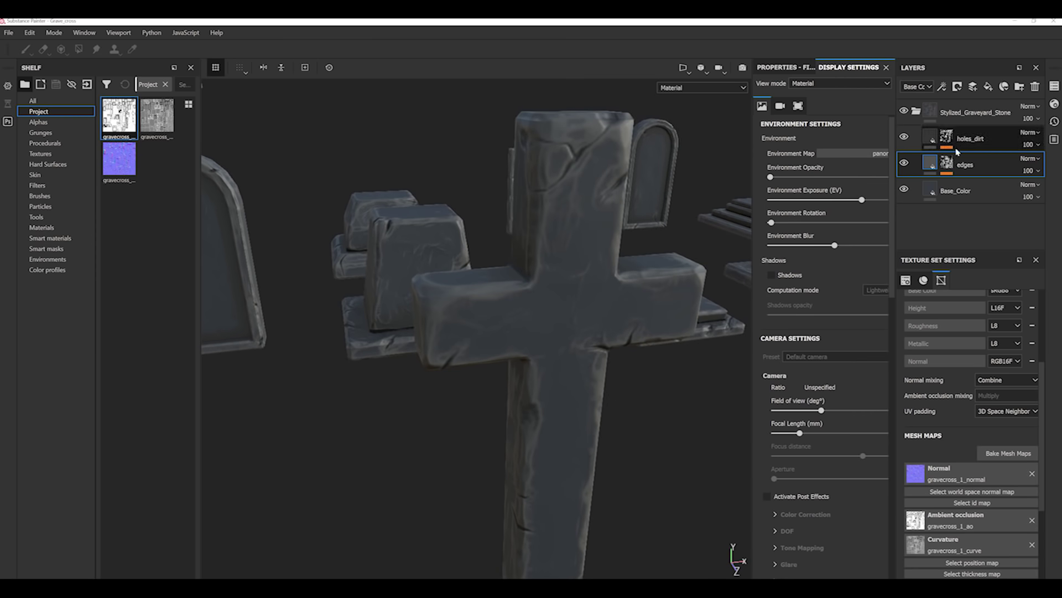
Step: Add an edge-wear generator mask to the edges layer and show its parameters
{"action": "left_click", "coordinate": [966, 166]}
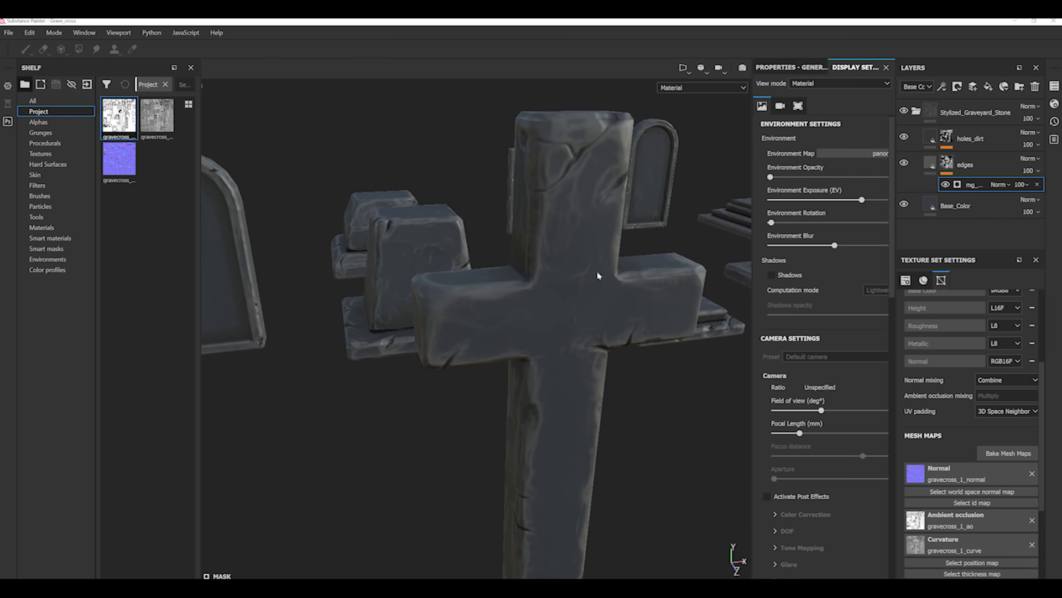
{"action": "left_click_drag", "start_coordinate": [600, 278], "coordinate": [614, 294], "text": "alt"}
{"action": "left_click", "coordinate": [794, 67]}
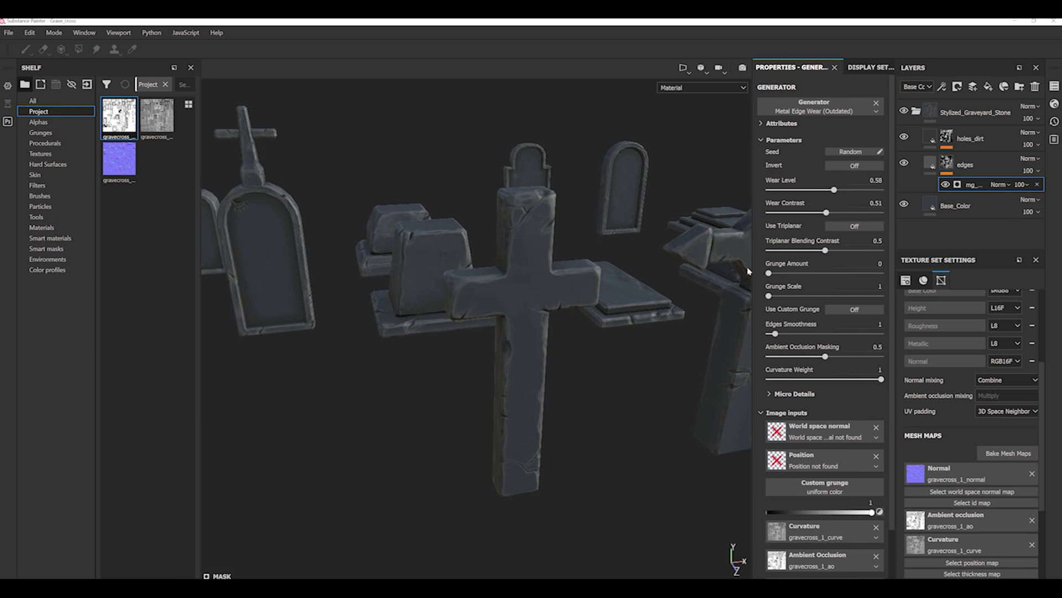
Step: Add a dirt generator mask to the holes_dirt layer and review the tombstones and gable
{"action": "left_click_drag", "start_coordinate": [957, 184], "coordinate": [996, 162]}
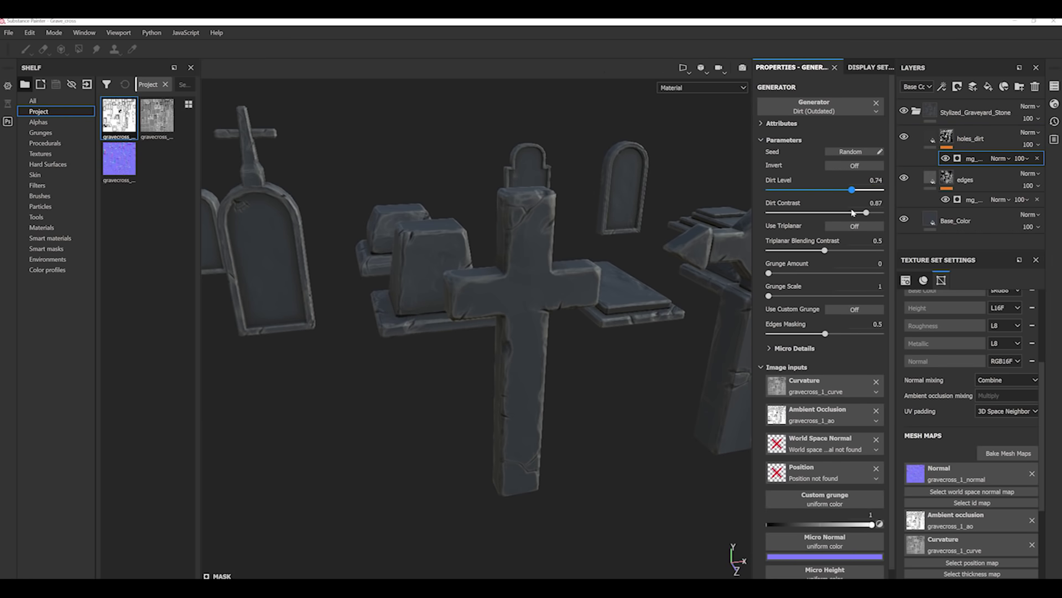
{"action": "left_click_drag", "start_coordinate": [483, 231], "coordinate": [587, 217], "text": "alt"}
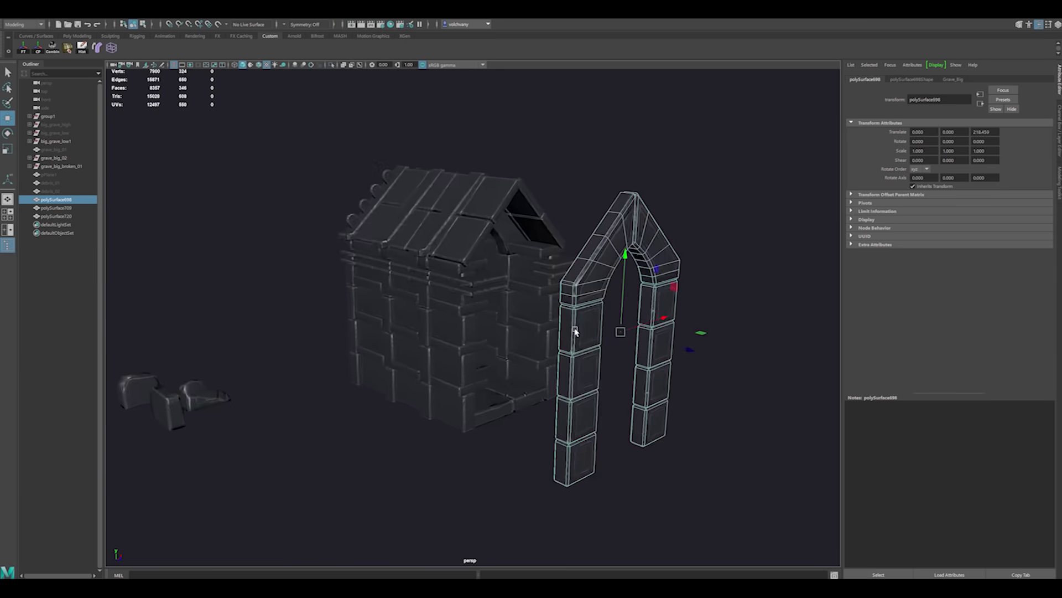
{"action": "left_click_drag", "start_coordinate": [576, 331], "coordinate": [481, 320], "text": "alt"}
{"action": "scroll", "coordinate": [551, 401], "scroll_direction": "up", "scroll_amount": 5}
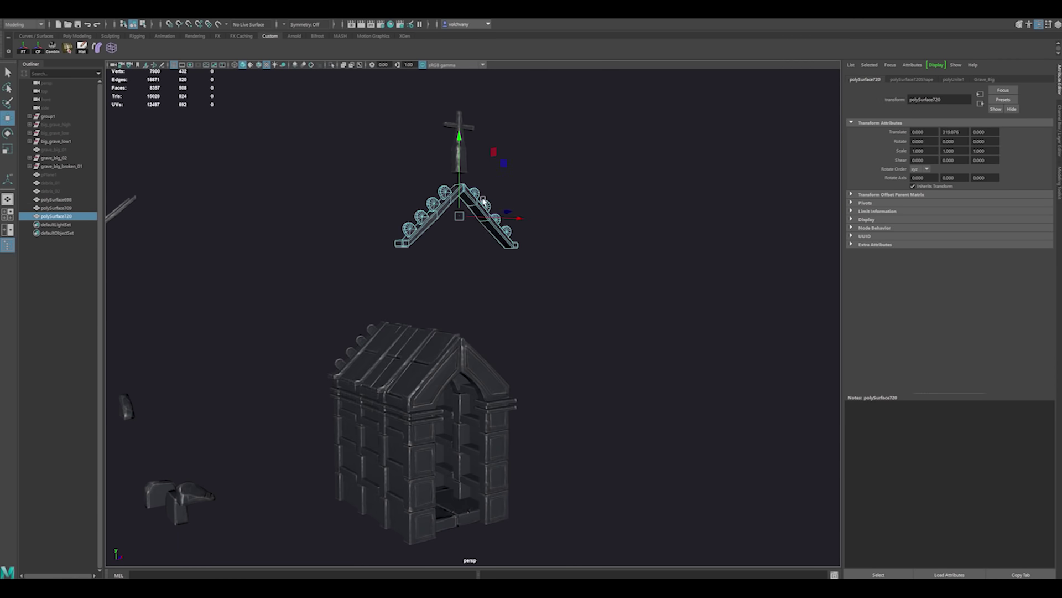
{"action": "scroll", "coordinate": [517, 363], "scroll_direction": "up", "scroll_amount": 5}
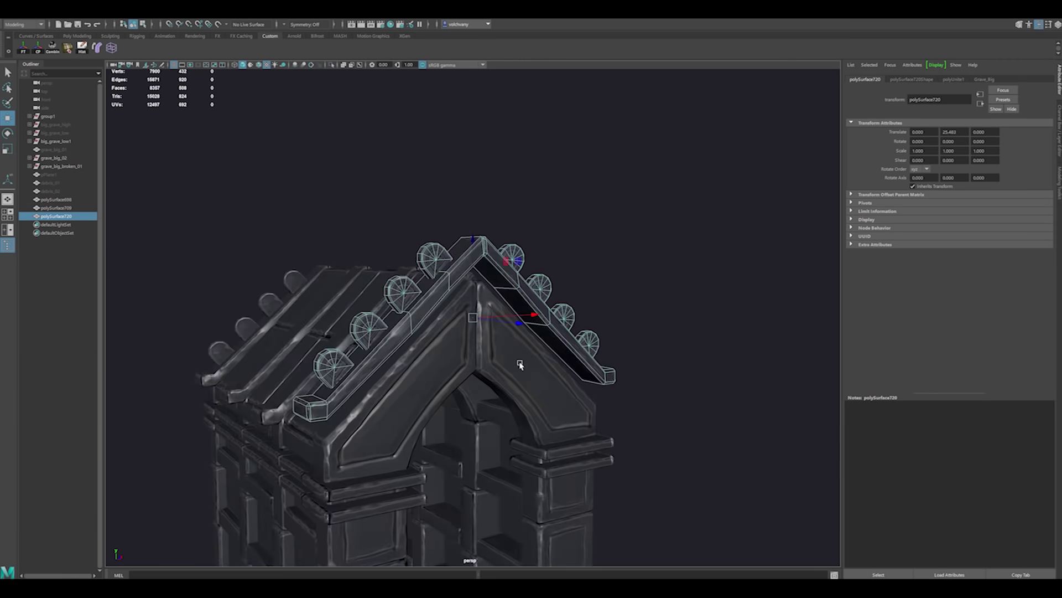
{"action": "left_click_drag", "start_coordinate": [517, 363], "coordinate": [474, 363], "text": "alt"}
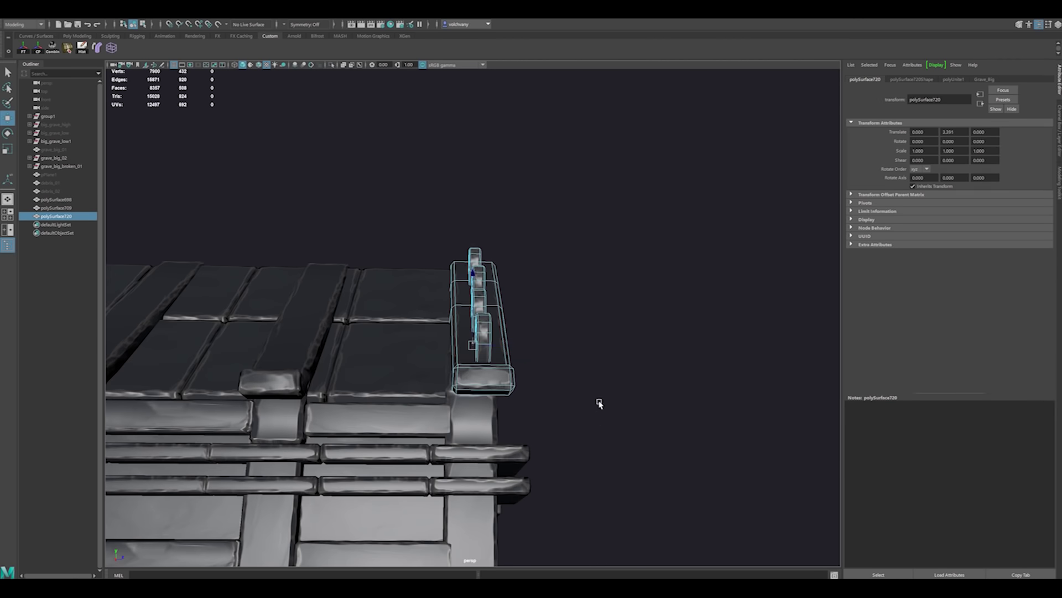
{"action": "scroll", "coordinate": [598, 403], "scroll_direction": "down", "scroll_amount": 5}
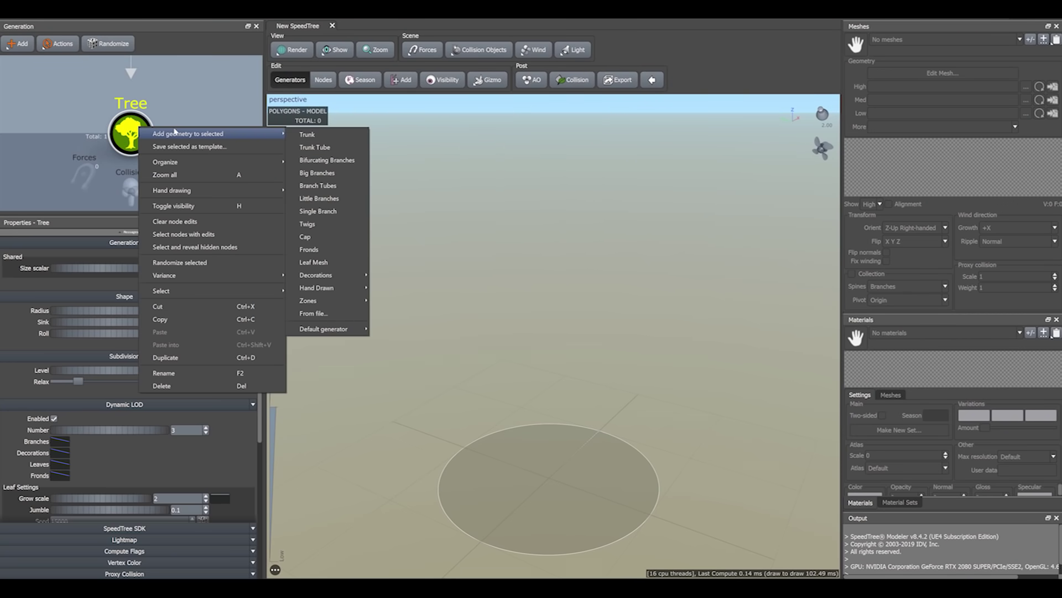
Step: Add a trunk generator and convert the trunk to hand drawn
{"action": "left_click", "coordinate": [332, 129]}
{"action": "right_click", "coordinate": [200, 142]}
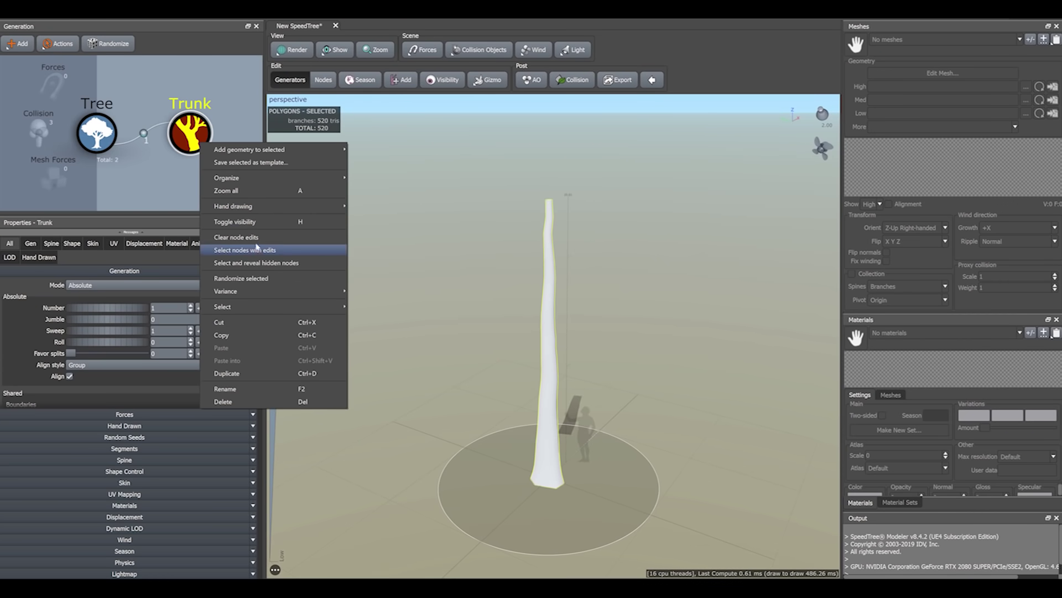
{"action": "mouse_move", "coordinate": [233, 212]}
{"action": "left_click", "coordinate": [379, 251]}
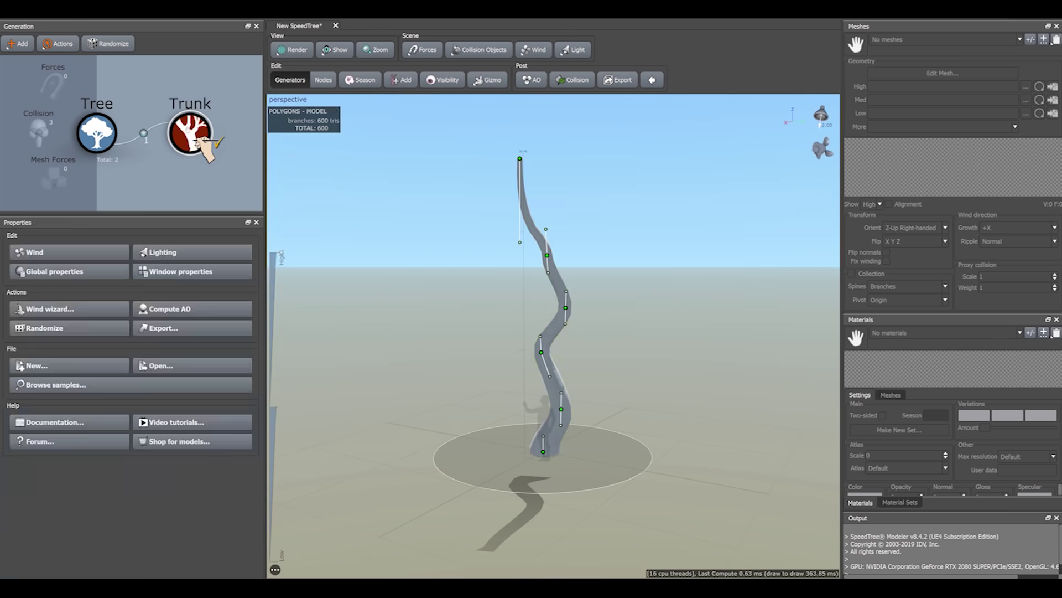
Step: Add big branches, adjust their spine and skin, and export the tree to Unreal Engine 4
{"action": "right_click", "coordinate": [190, 132]}
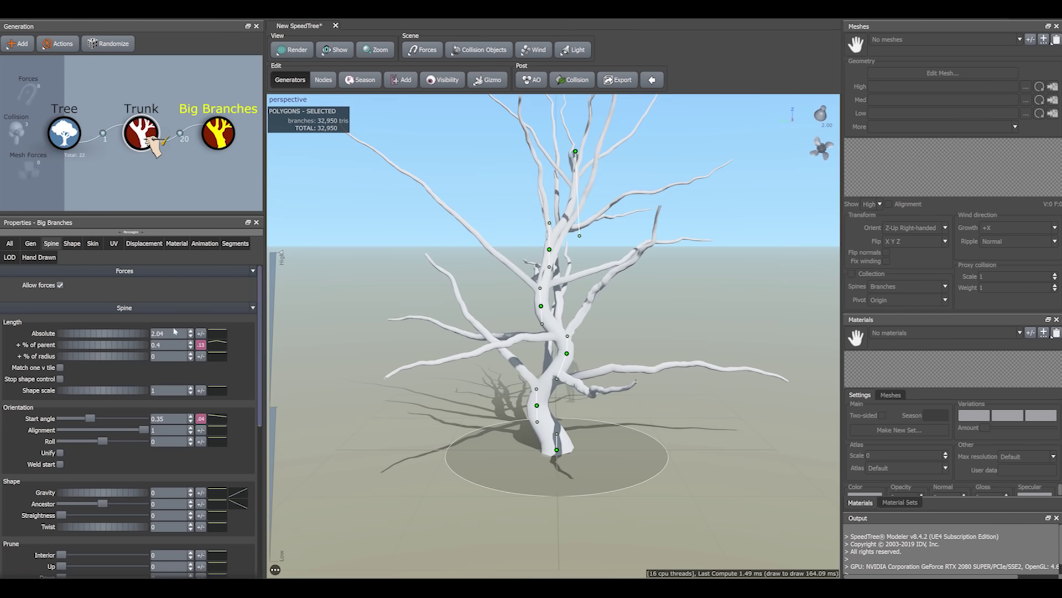
{"action": "left_click", "coordinate": [51, 244]}
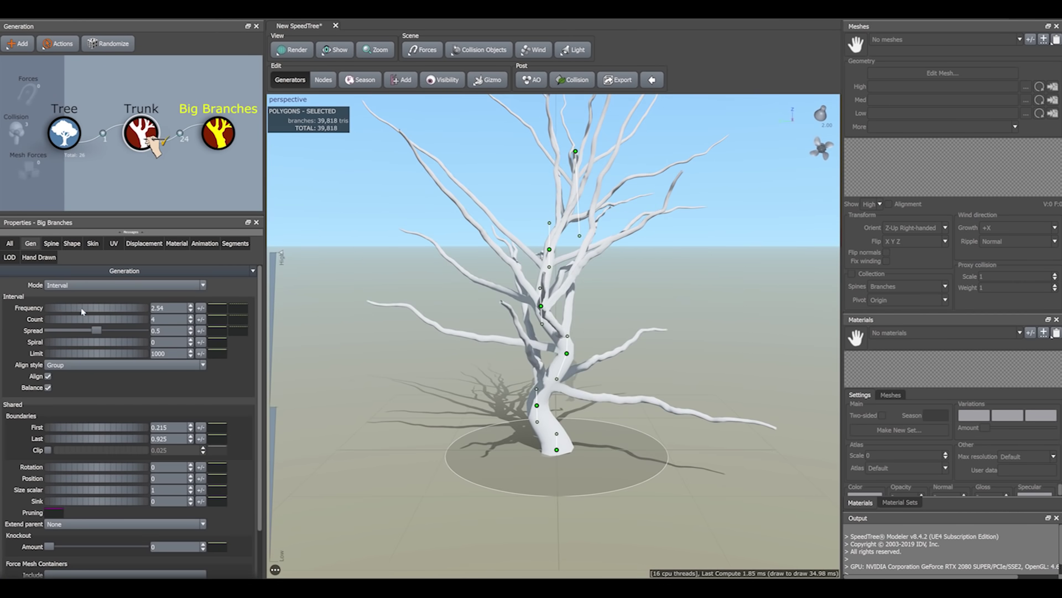
{"action": "left_click", "coordinate": [92, 243]}
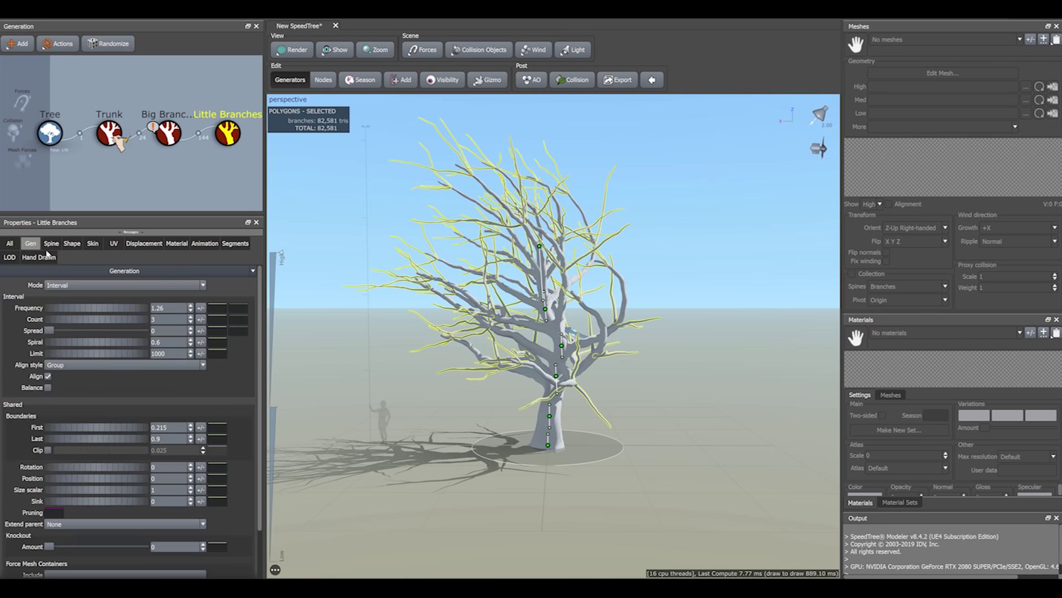
{"action": "left_click", "coordinate": [7, 20]}
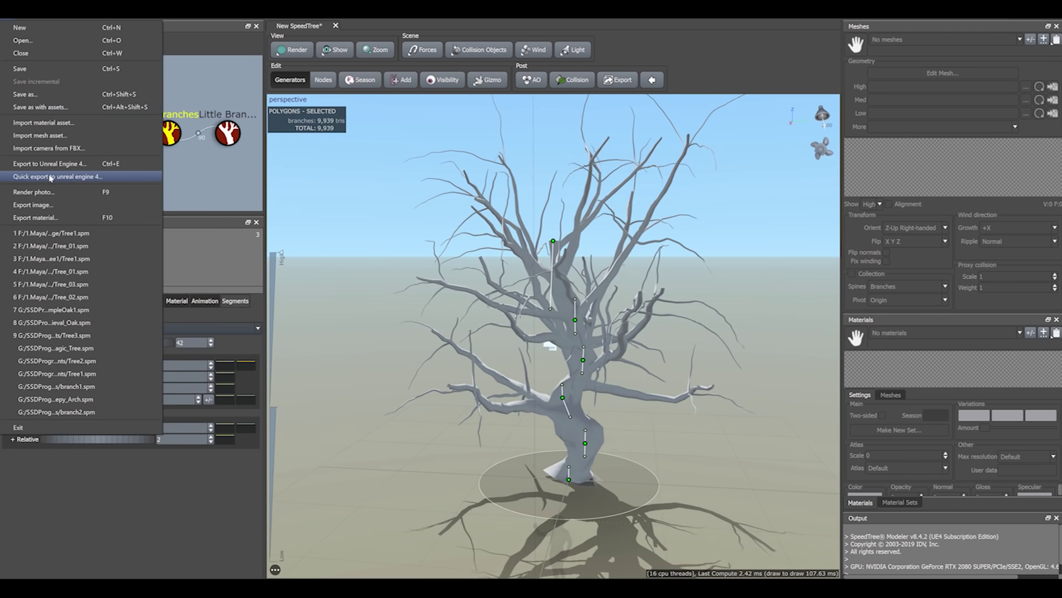
{"action": "left_click", "coordinate": [50, 177]}
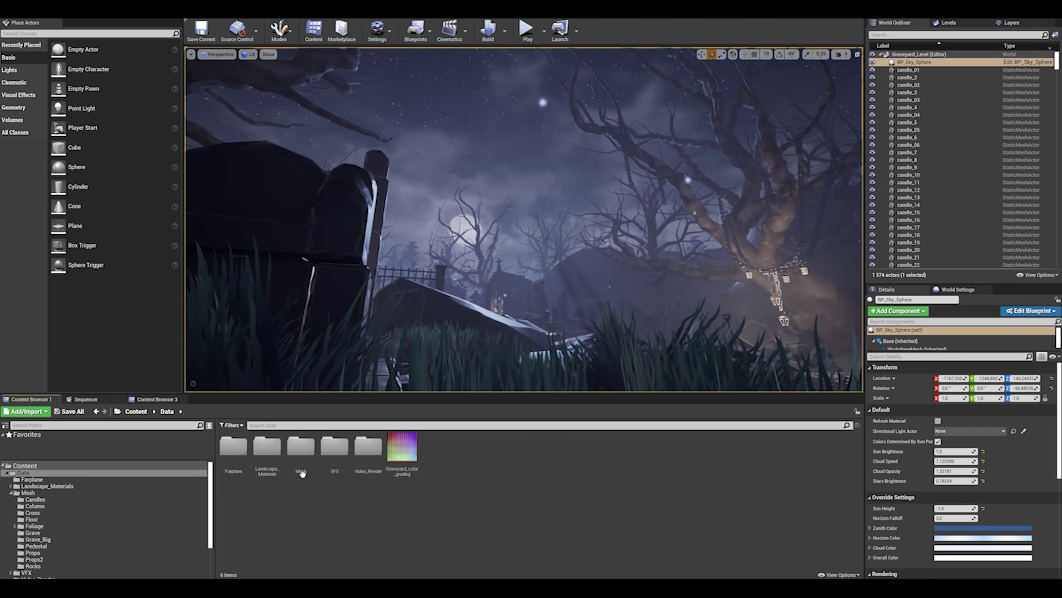
Step: Import the exported SpeedTree into Content/Data/test and add it to the foliage list
{"action": "key", "text": "Return"}
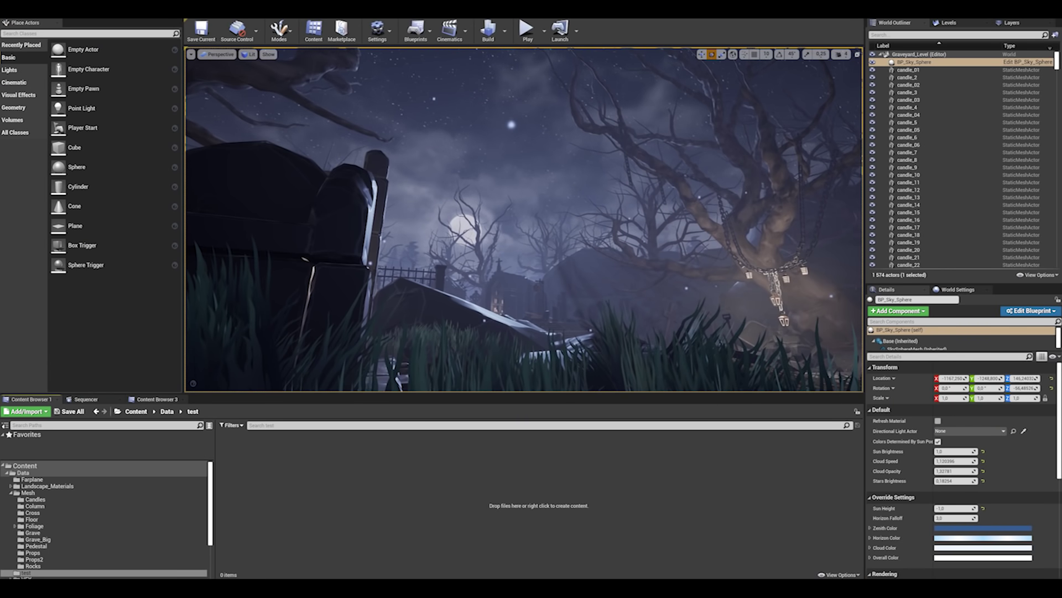
{"action": "left_click_drag", "start_coordinate": [0, 474], "coordinate": [373, 474]}
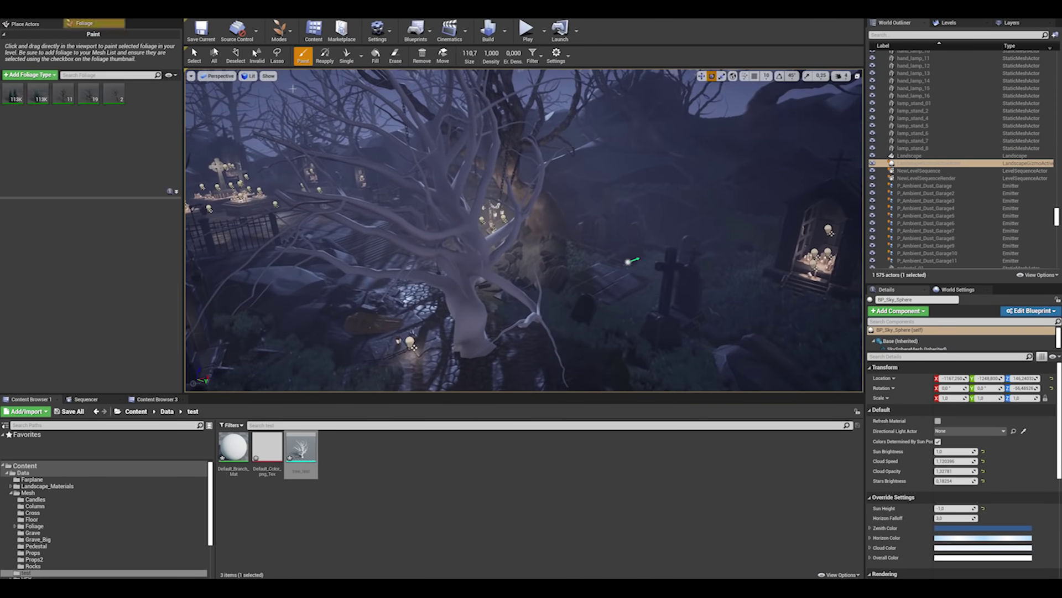
{"action": "left_click_drag", "start_coordinate": [301, 449], "coordinate": [145, 160]}
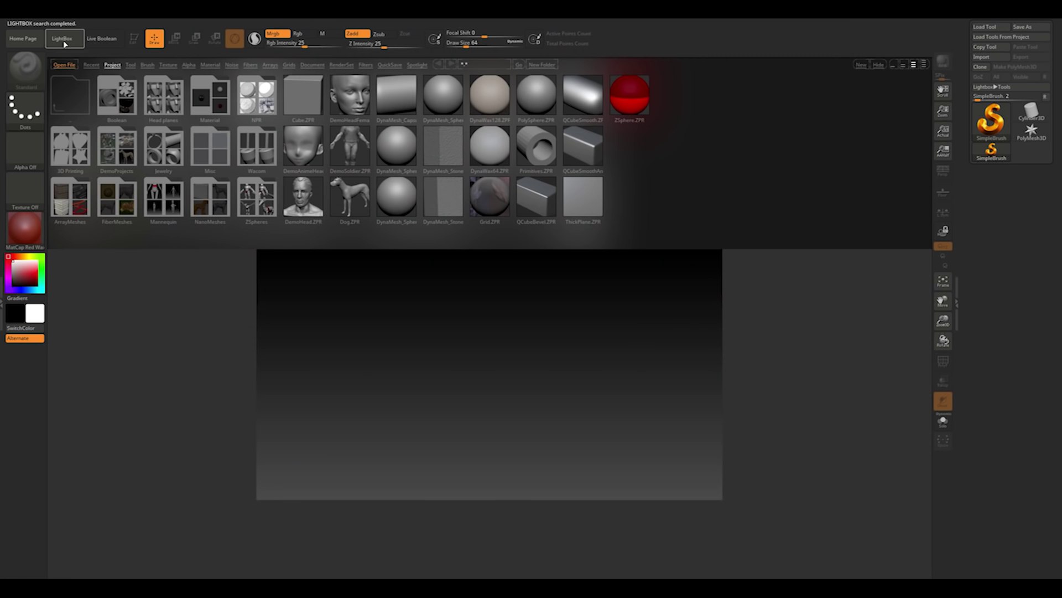
Step: Create a 3D plane primitive as a polymesh, facing front and enlarged in the canvas
{"action": "left_click", "coordinate": [991, 119]}
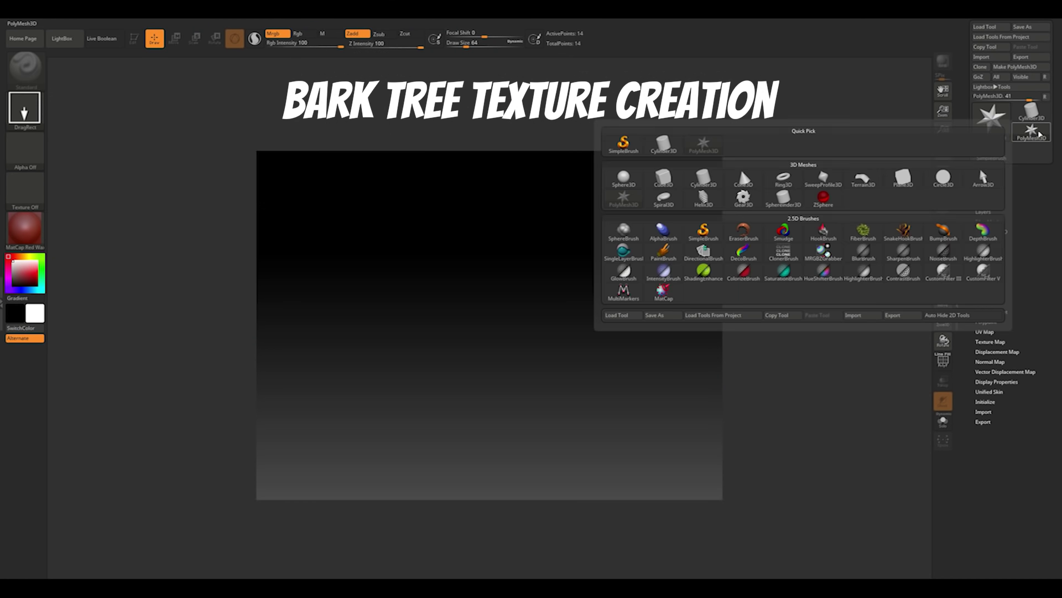
{"action": "left_click", "coordinate": [847, 177]}
{"action": "left_click_drag", "start_coordinate": [440, 295], "coordinate": [332, 216]}
{"action": "key", "text": "t"}
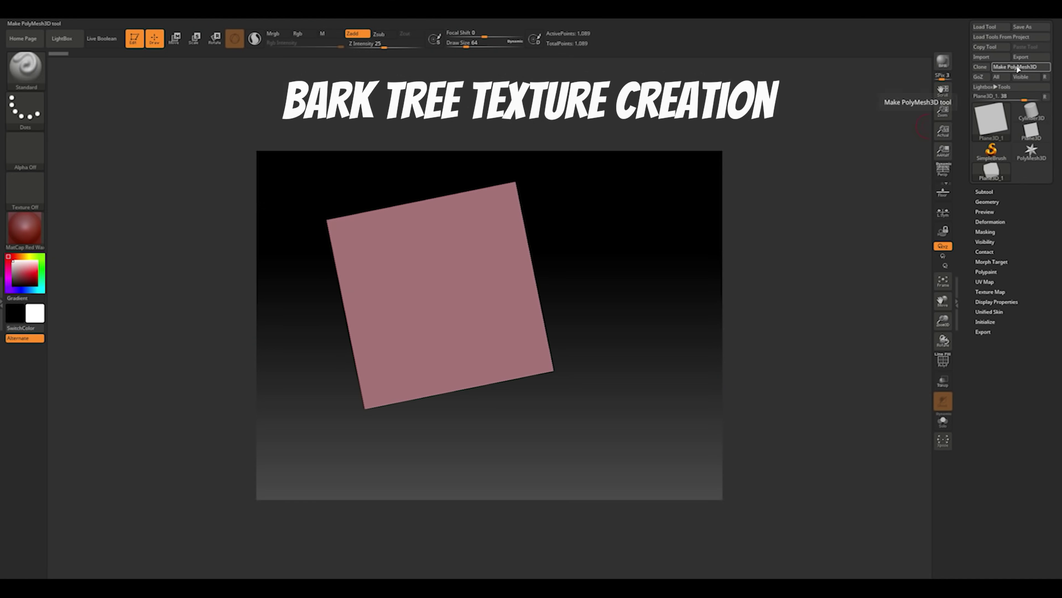
{"action": "left_click", "coordinate": [1018, 69]}
{"action": "left_click_drag", "start_coordinate": [641, 204], "coordinate": [567, 284], "text": "shift"}
{"action": "left_click_drag", "start_coordinate": [943, 111], "coordinate": [952, 125]}
Step: Duplicate the plane subtool and resize the document
{"action": "left_click", "coordinate": [984, 191]}
{"action": "left_click", "coordinate": [985, 395]}
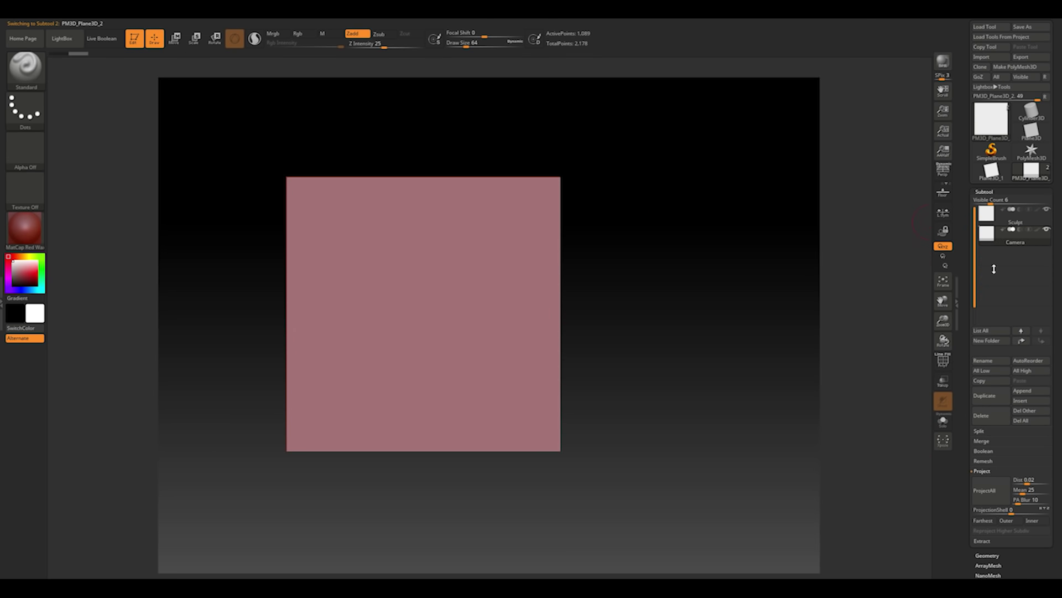
{"action": "key", "text": "d"}
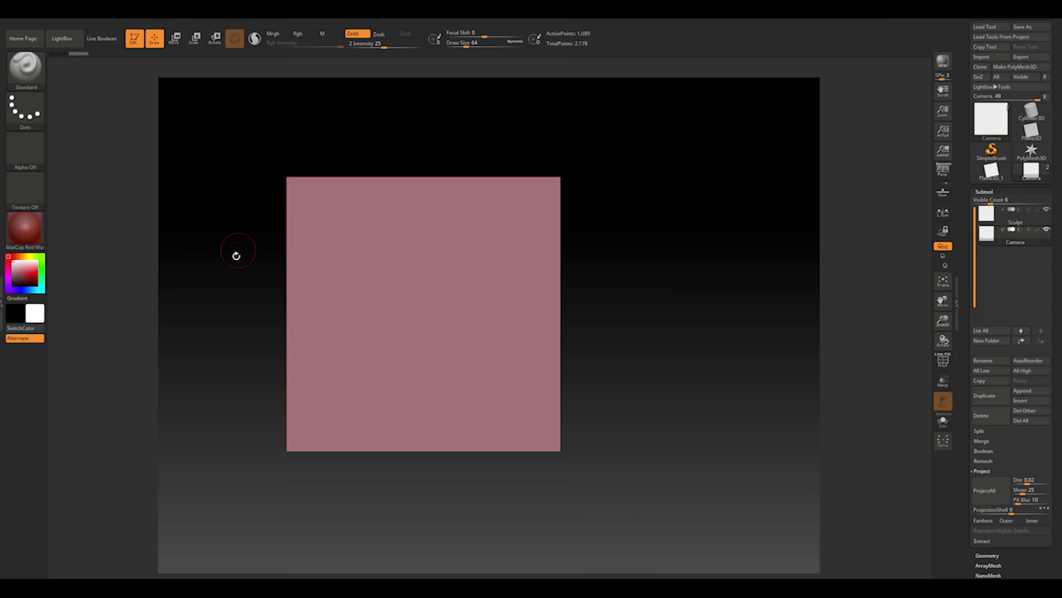
{"action": "key", "text": "d"}
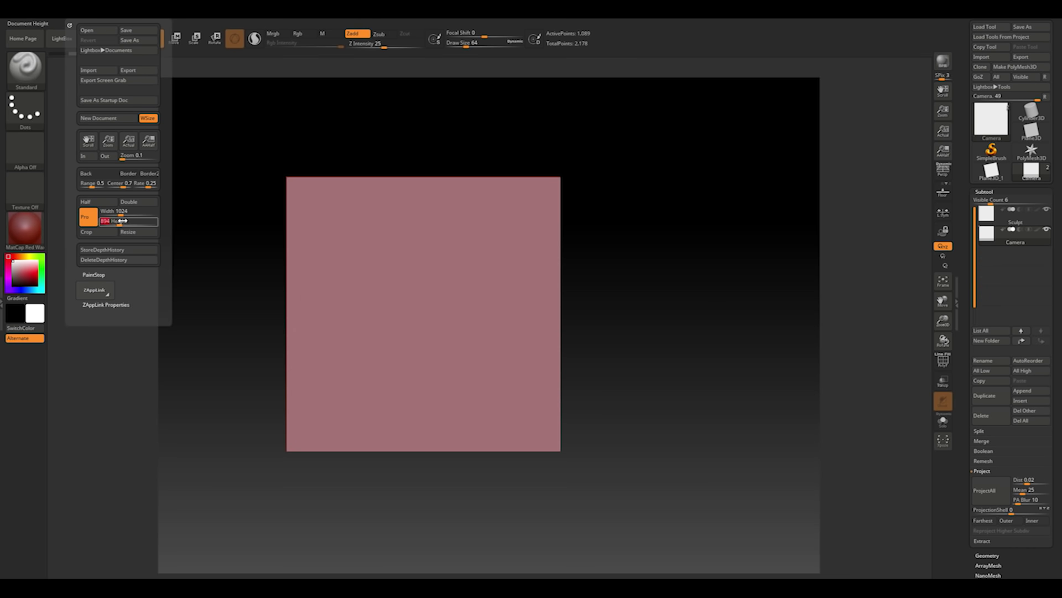
{"action": "left_click", "coordinate": [128, 232]}
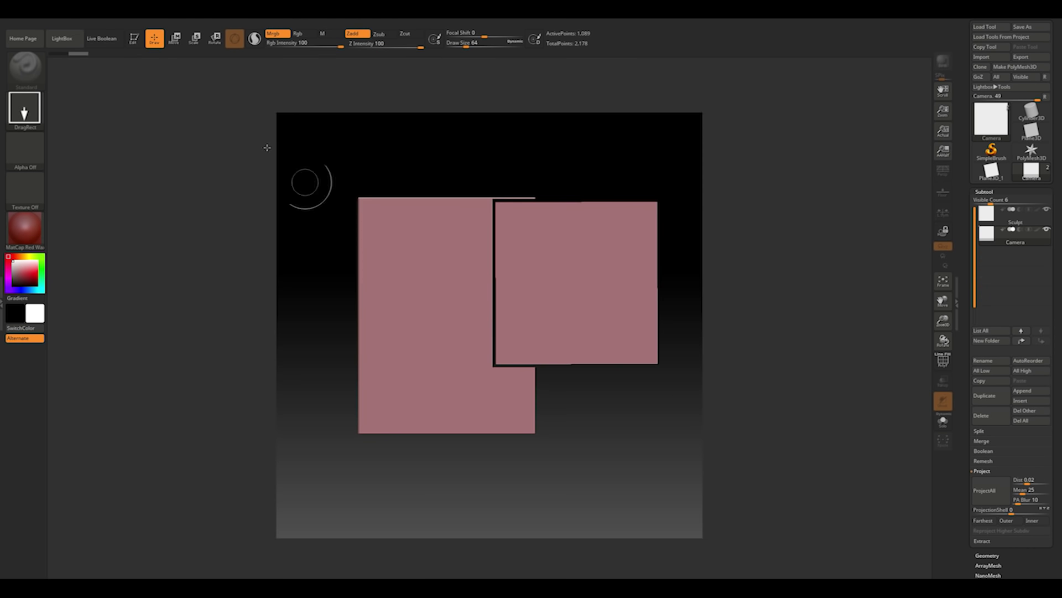
Step: Offset the duplicate plane in depth, reactivate the Sculpt subtool, and subdivide it to level 6
{"action": "key", "text": "ctrl+n"}
{"action": "left_click_drag", "start_coordinate": [433, 273], "coordinate": [600, 273]}
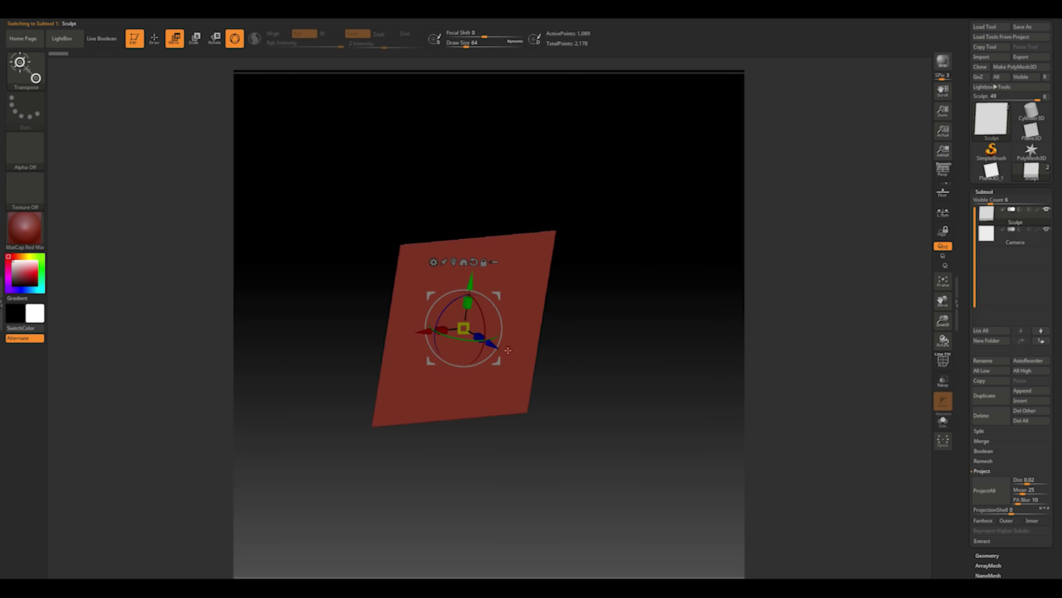
{"action": "left_click_drag", "start_coordinate": [496, 345], "coordinate": [645, 361], "text": "ctrl"}
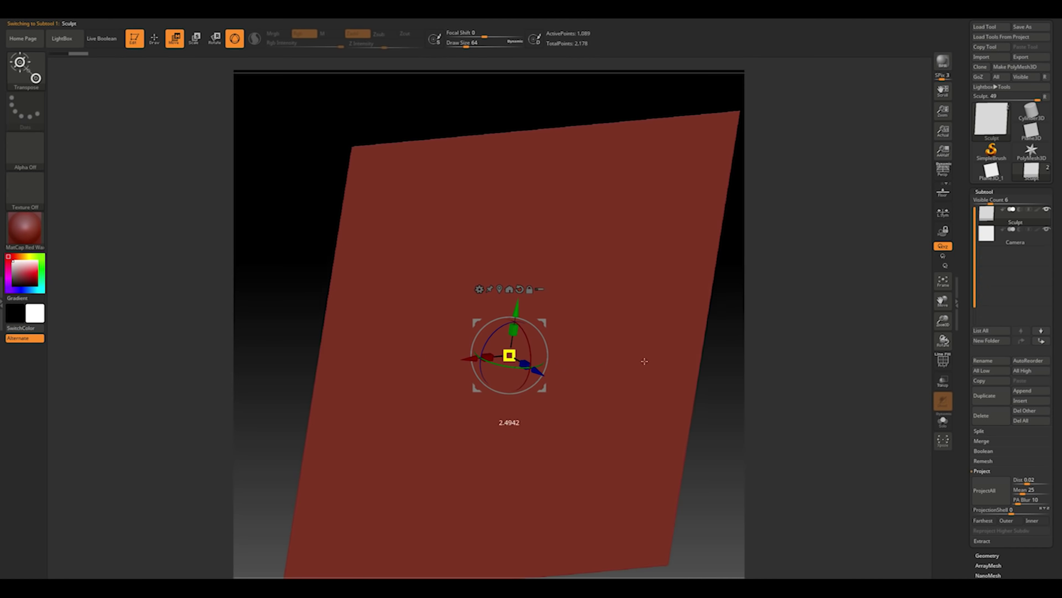
{"action": "left_click", "coordinate": [1014, 246]}
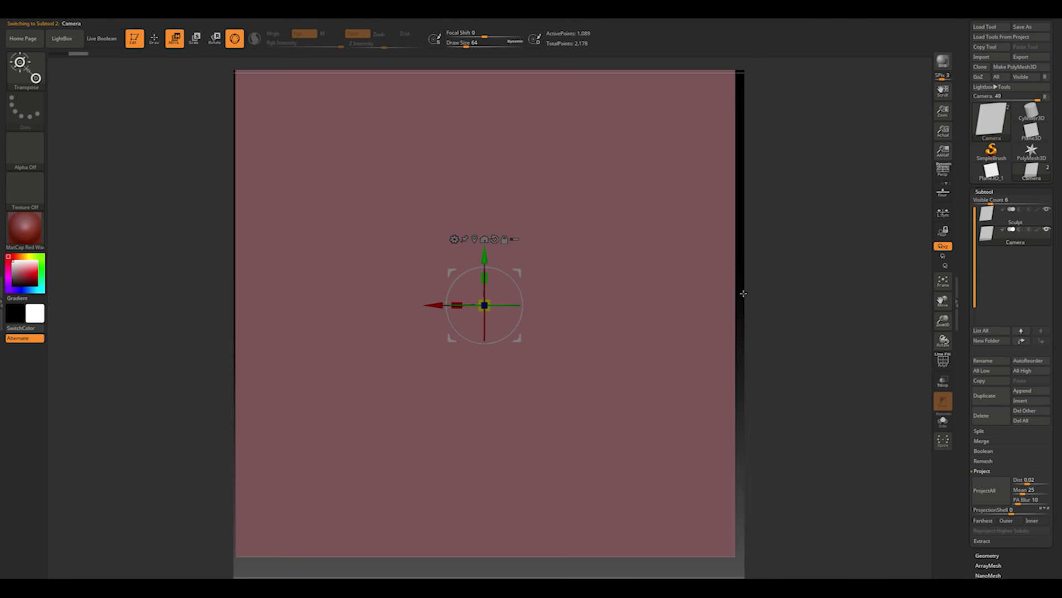
{"action": "left_click", "coordinate": [1015, 216]}
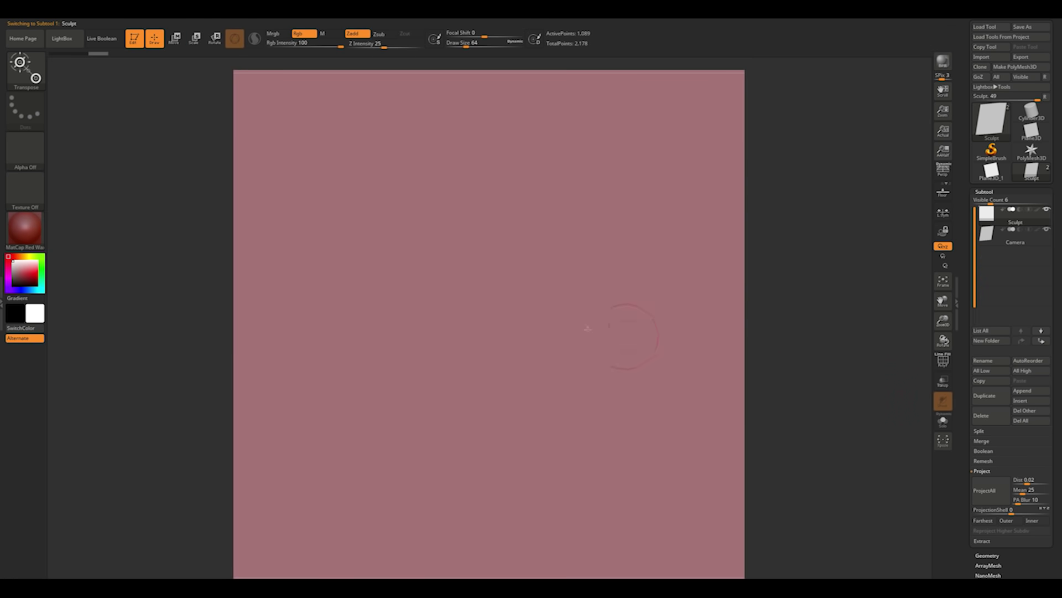
{"action": "left_click", "coordinate": [987, 555]}
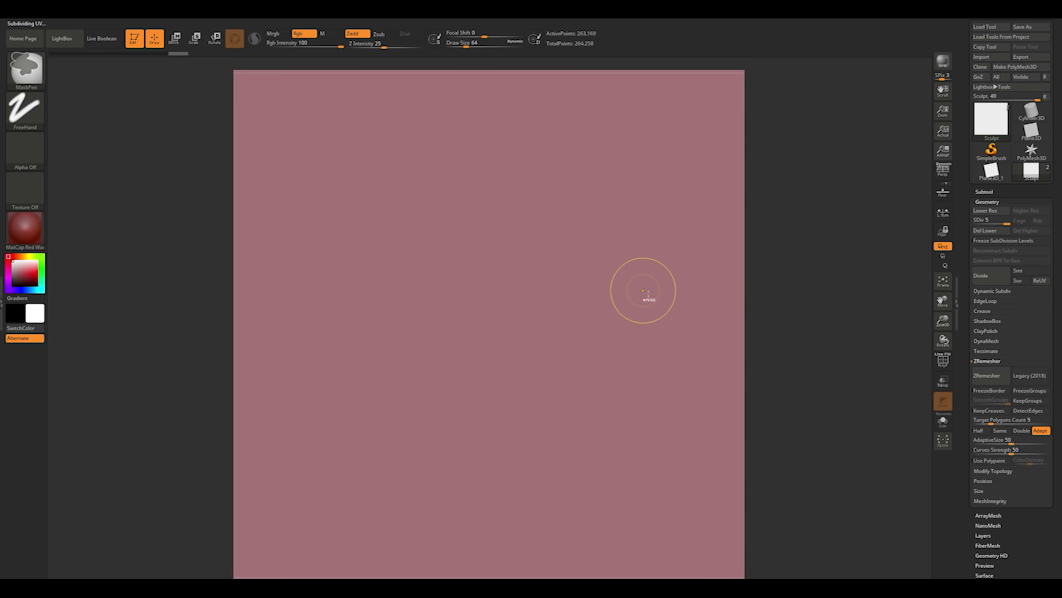
Step: Select the TrimDynamic brush set to carve inward, then return to the transform gizmo
{"action": "key", "text": "b"}
{"action": "key", "text": "t"}
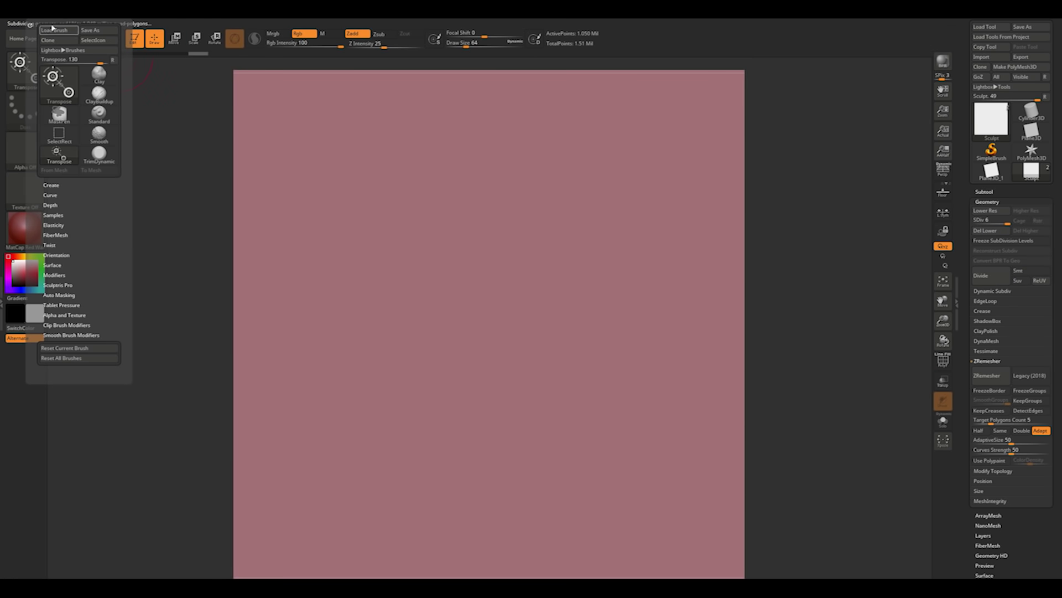
{"action": "key", "text": "d"}
{"action": "key", "text": "b"}
{"action": "key", "text": "t"}
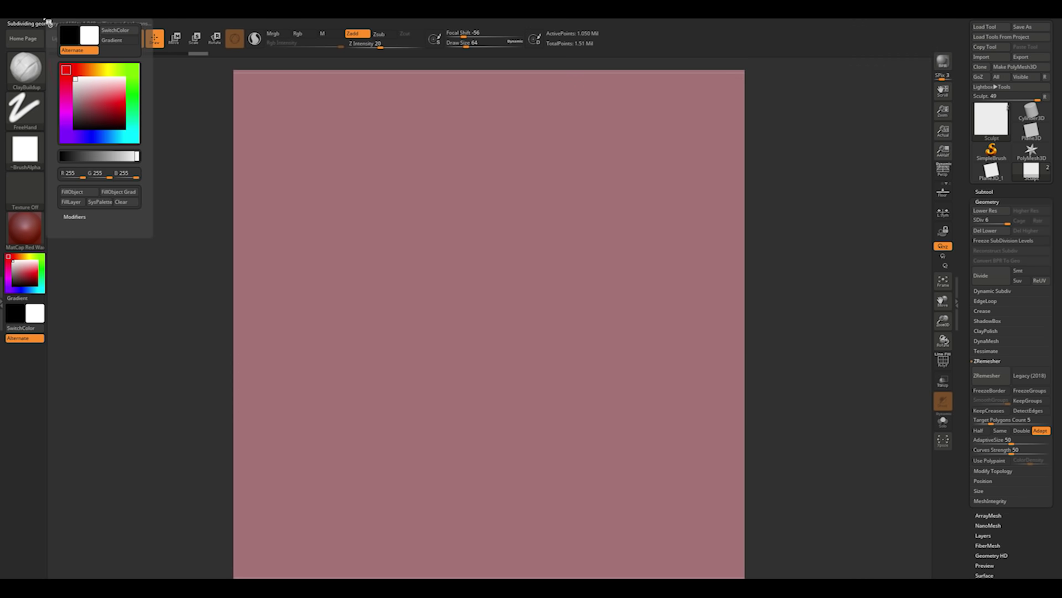
Step: Sculpt folds, ridges and deep cracks on the plane with ClayBuildup, TrimDynamic and Orb_Cracks
{"action": "key", "text": "b"}
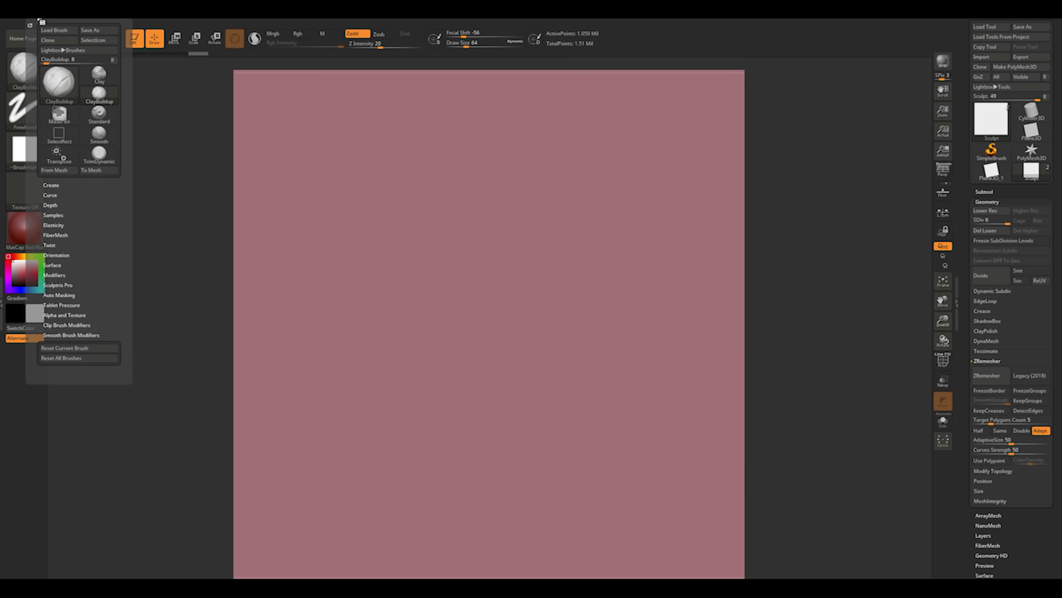
{"action": "left_click", "coordinate": [50, 195]}
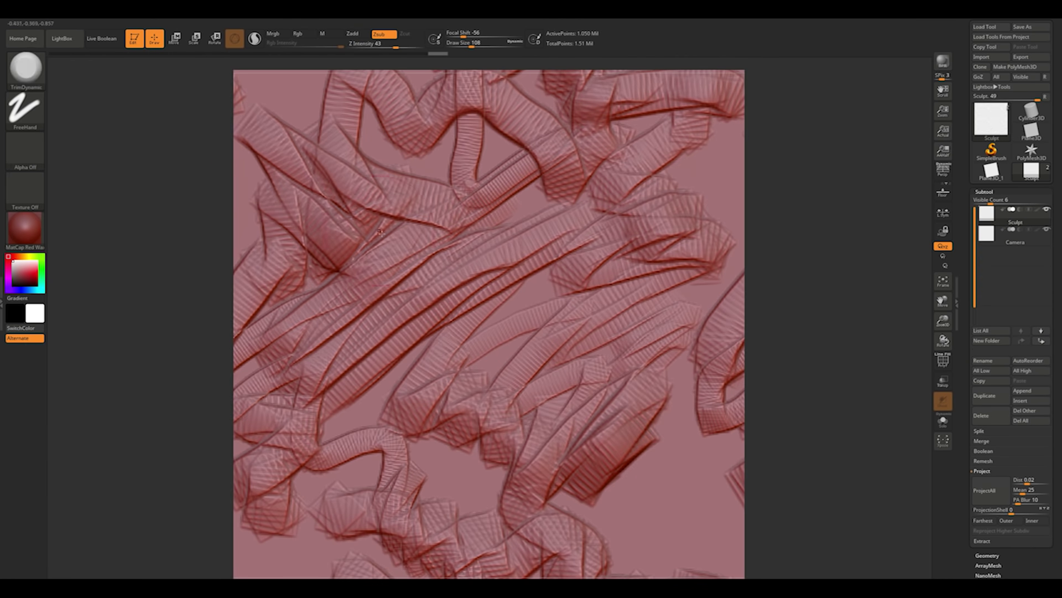
{"action": "key", "text": "b"}
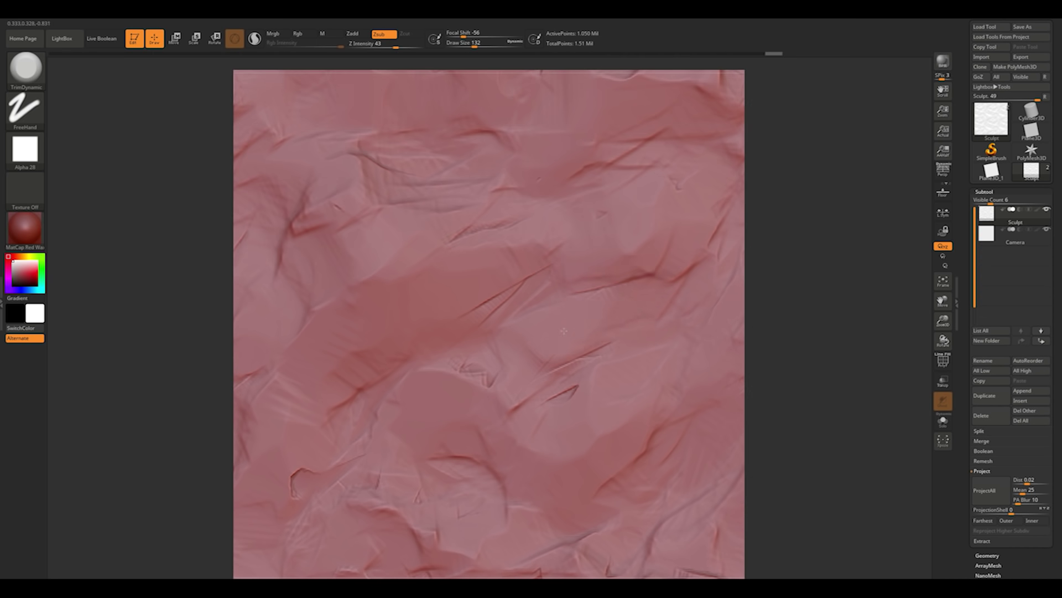
{"action": "key", "text": "b"}
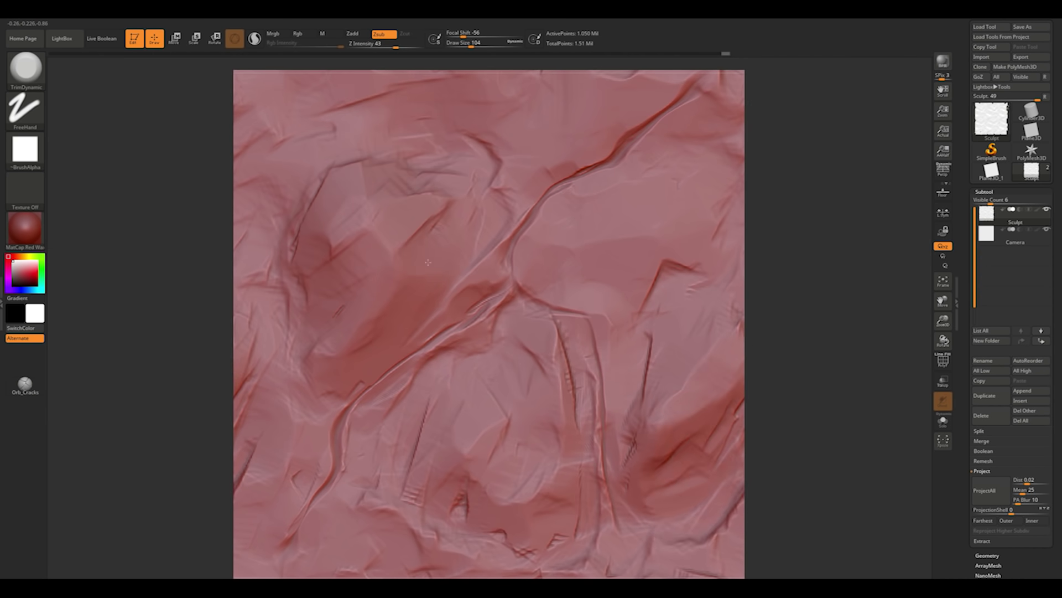
{"action": "key", "text": "space"}
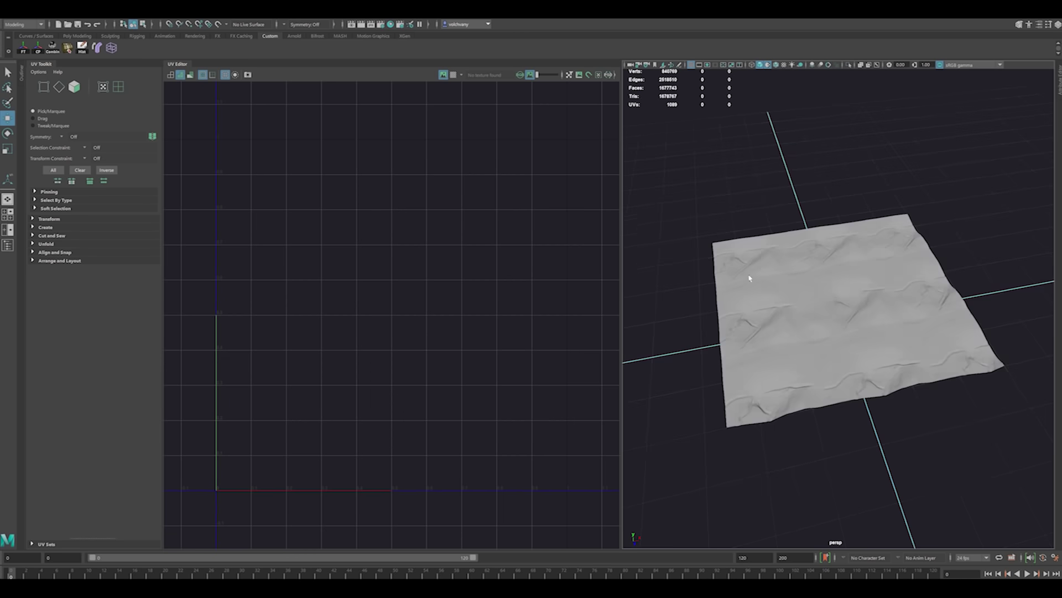
Step: Select the low-poly bake mesh in Marmoset Toolbag and zoom onto it
{"action": "mouse_move", "coordinate": [749, 268]}
{"action": "left_mouse_down", "text": "alt"}
{"action": "mouse_move", "coordinate": [832, 301]}
{"action": "mouse_move", "coordinate": [835, 275]}
{"action": "left_mouse_up", "text": "alt"}
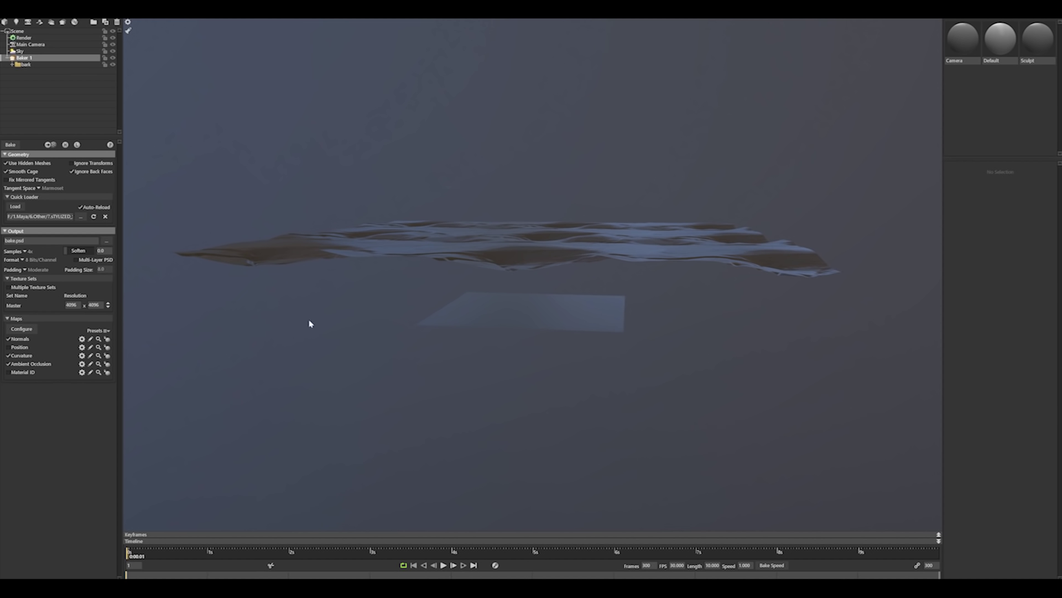
{"action": "left_click_drag", "start_coordinate": [310, 324], "coordinate": [517, 327]}
{"action": "left_click", "coordinate": [574, 227]}
{"action": "left_click_drag", "start_coordinate": [574, 228], "coordinate": [332, 222]}
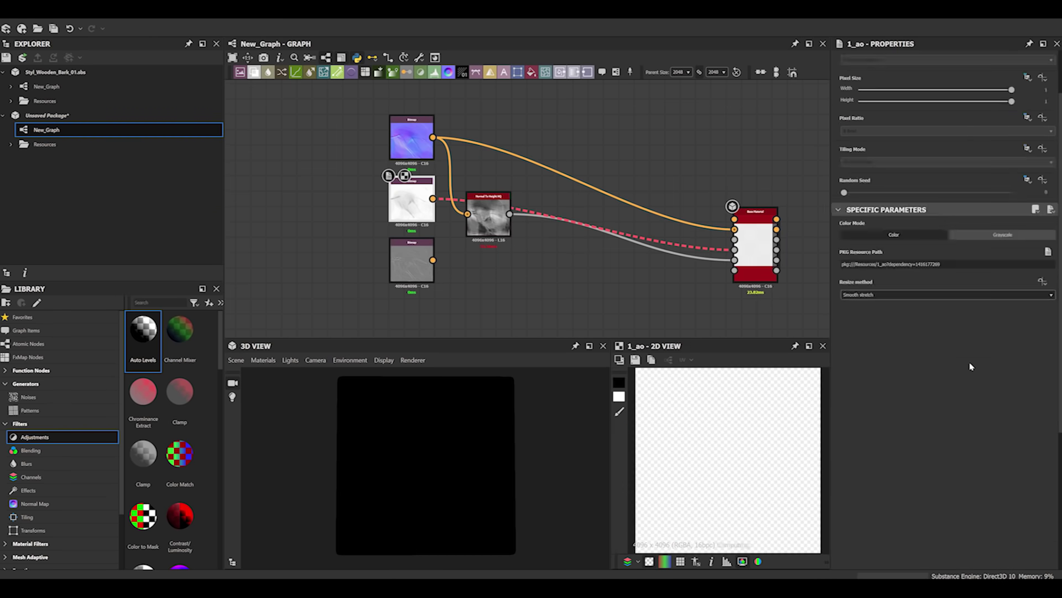
Step: Insert a Levels node wired into the material and add a grayscale Uniform Color node
{"action": "key", "text": "space"}
{"action": "left_click", "coordinate": [648, 349]}
{"action": "scroll", "coordinate": [719, 221], "scroll_direction": "up", "scroll_amount": 2}
{"action": "left_click_drag", "start_coordinate": [697, 170], "coordinate": [652, 237]}
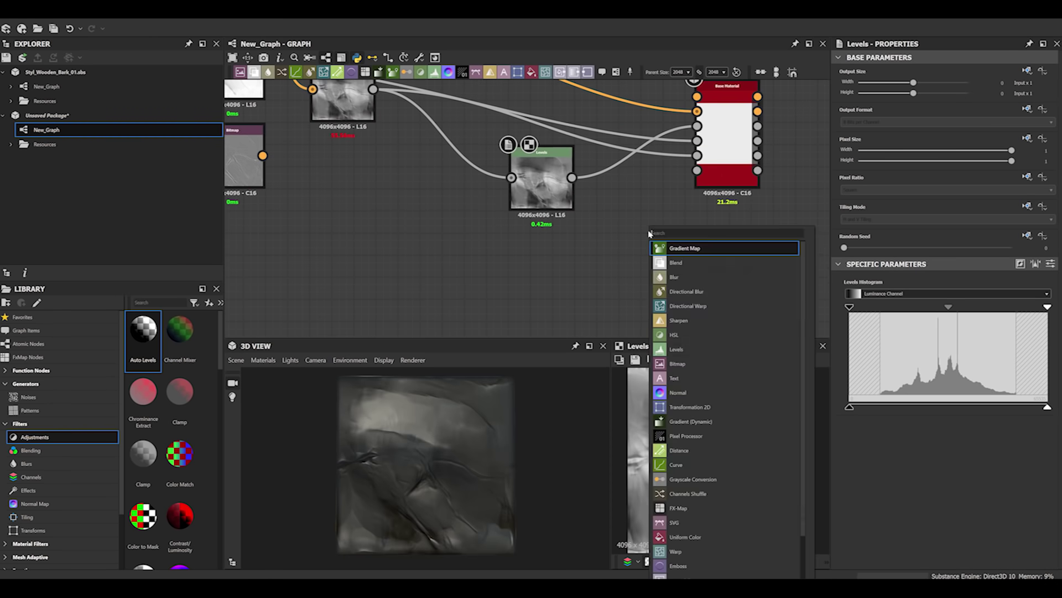
{"action": "left_click", "coordinate": [658, 541]}
{"action": "scroll", "coordinate": [664, 170], "scroll_direction": "down", "scroll_amount": 3}
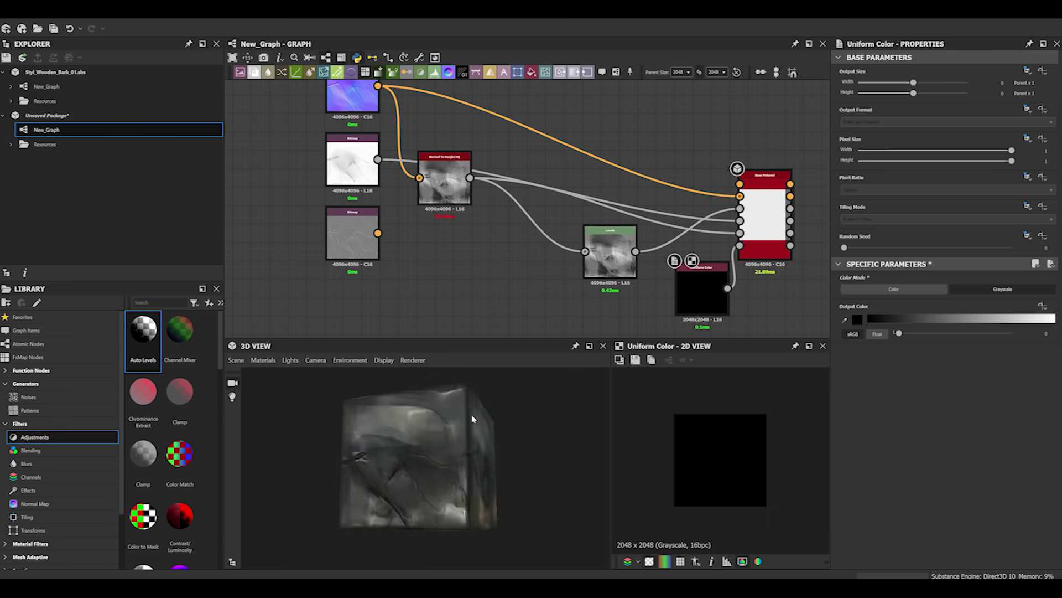
{"action": "middle_click_drag", "start_coordinate": [500, 239], "coordinate": [382, 239]}
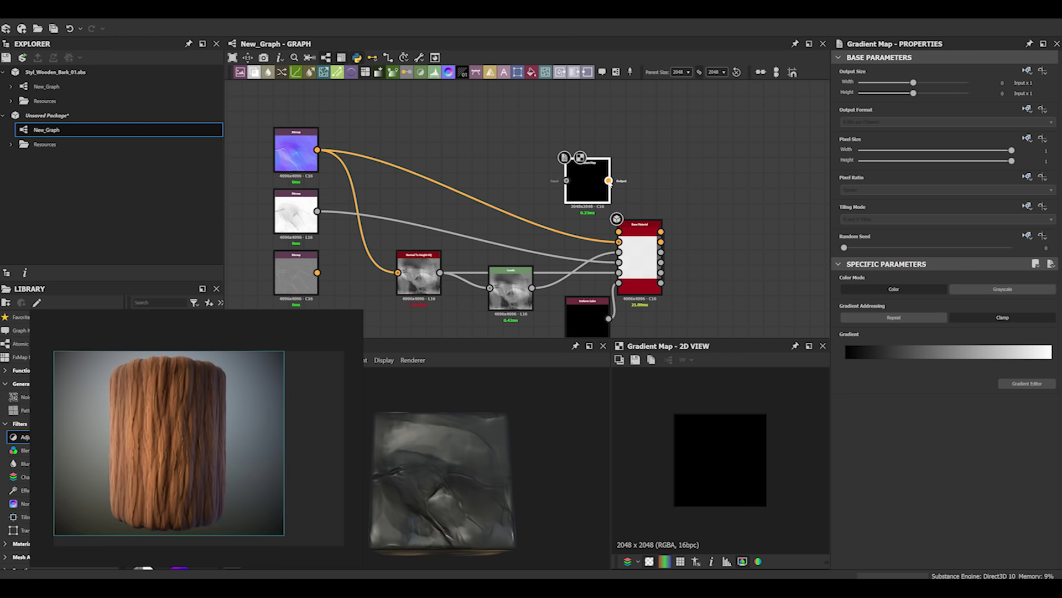
Step: Feed the height into the Gradient Map and pick wood-brown tones from the bark reference
{"action": "left_click_drag", "start_coordinate": [495, 166], "coordinate": [551, 118]}
{"action": "left_click", "coordinate": [1015, 383]}
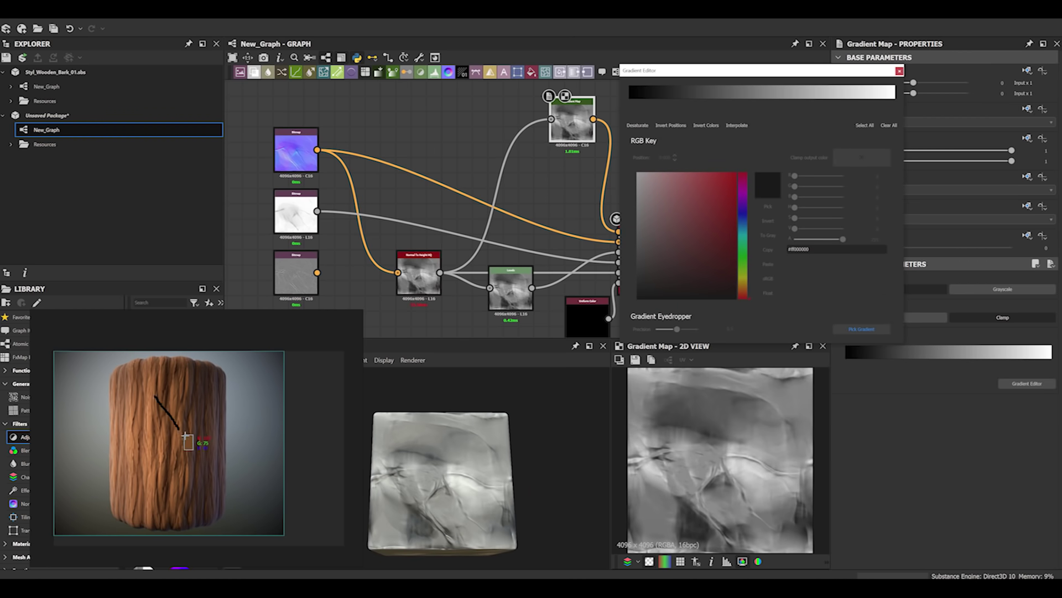
{"action": "left_click_drag", "start_coordinate": [187, 438], "coordinate": [189, 442]}
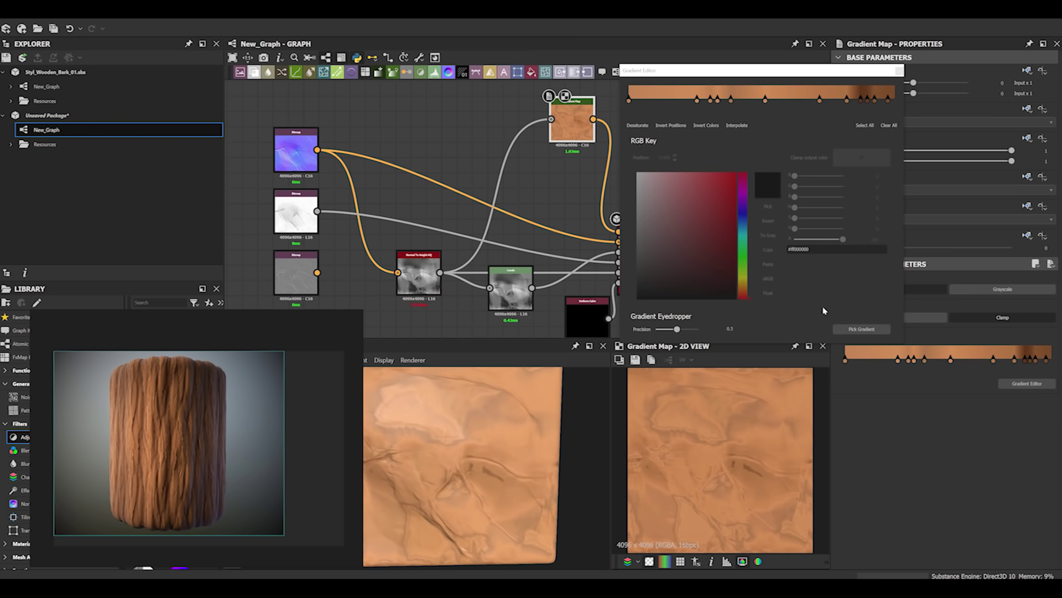
{"action": "left_click_drag", "start_coordinate": [175, 440], "coordinate": [182, 476]}
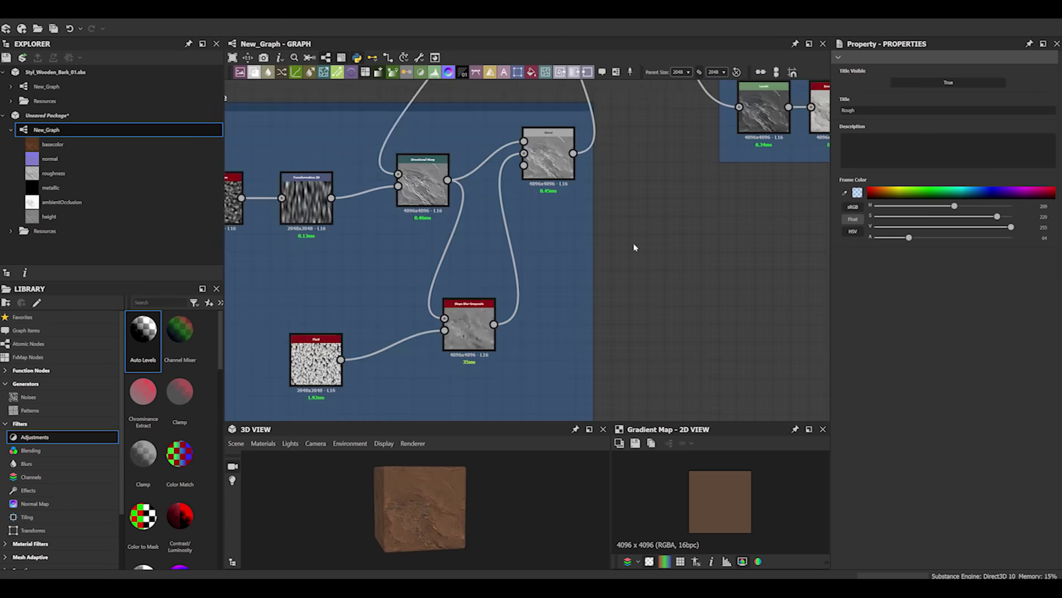
Step: Zoom and pan the graph to review the Normal and Output frames
{"action": "scroll", "coordinate": [635, 248], "scroll_direction": "down", "scroll_amount": 10}
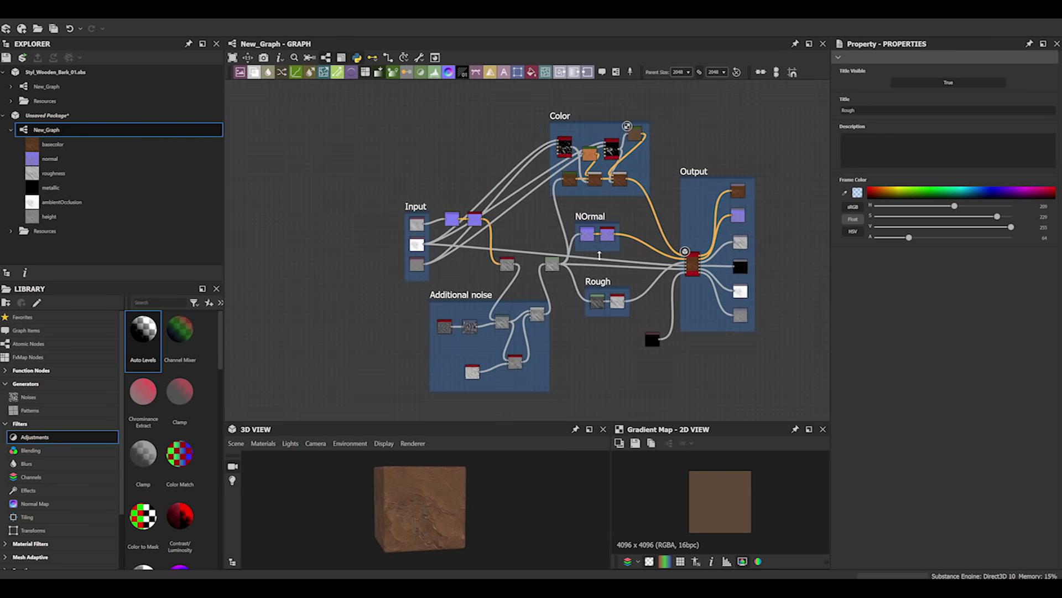
{"action": "scroll", "coordinate": [599, 255], "scroll_direction": "up", "scroll_amount": 3}
{"action": "scroll", "coordinate": [525, 238], "scroll_direction": "down", "scroll_amount": 2}
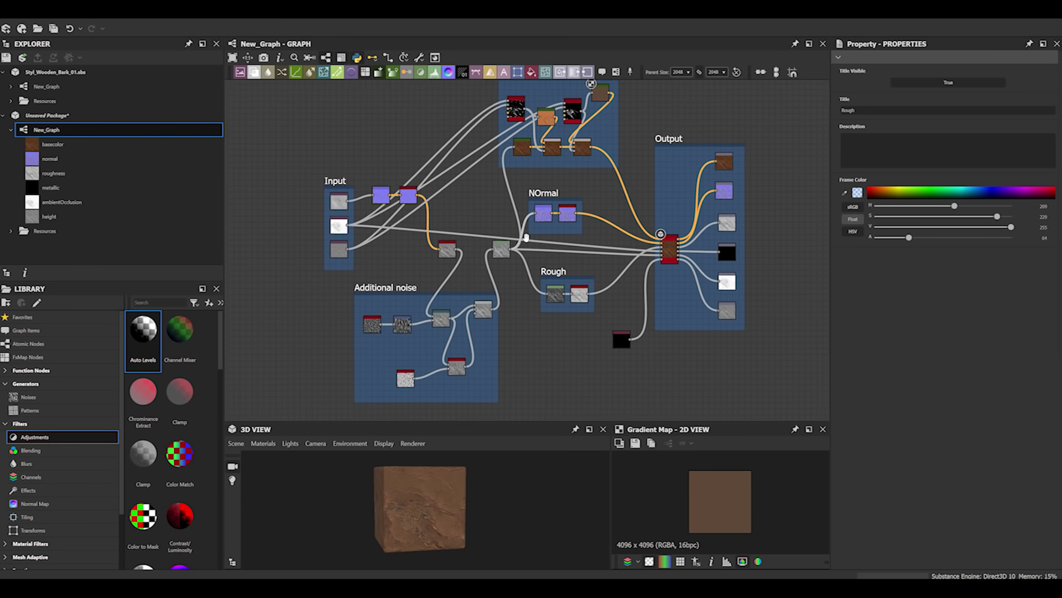
{"action": "scroll", "coordinate": [526, 237], "scroll_direction": "up", "scroll_amount": 3}
{"action": "scroll", "coordinate": [607, 230], "scroll_direction": "down", "scroll_amount": 3}
{"action": "scroll", "coordinate": [585, 339], "scroll_direction": "up", "scroll_amount": 3}
{"action": "middle_click_drag", "start_coordinate": [673, 271], "coordinate": [528, 345]}
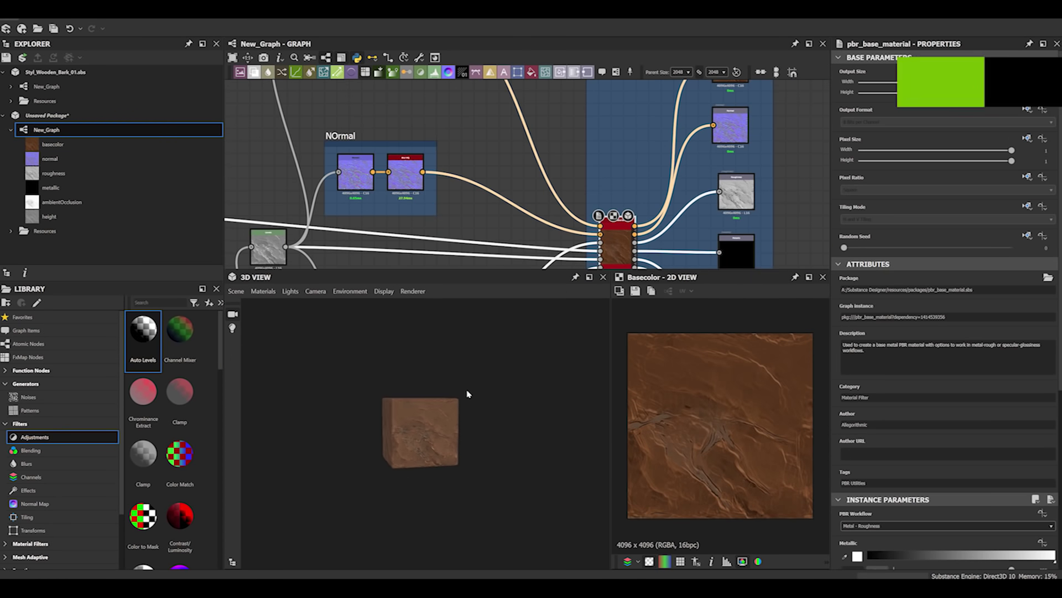
{"action": "scroll", "coordinate": [427, 423], "scroll_direction": "up", "scroll_amount": 3}
{"action": "scroll", "coordinate": [427, 422], "scroll_direction": "down", "scroll_amount": 3}
{"action": "scroll", "coordinate": [702, 433], "scroll_direction": "down", "scroll_amount": 1}
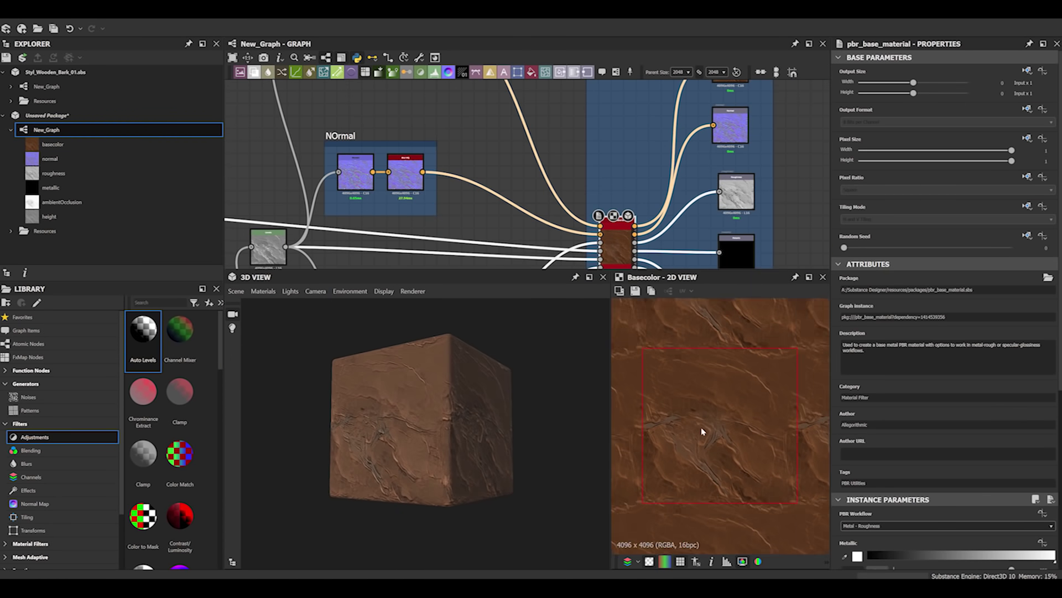
{"action": "scroll", "coordinate": [698, 435], "scroll_direction": "down", "scroll_amount": 3}
{"action": "scroll", "coordinate": [697, 437], "scroll_direction": "up", "scroll_amount": 2}
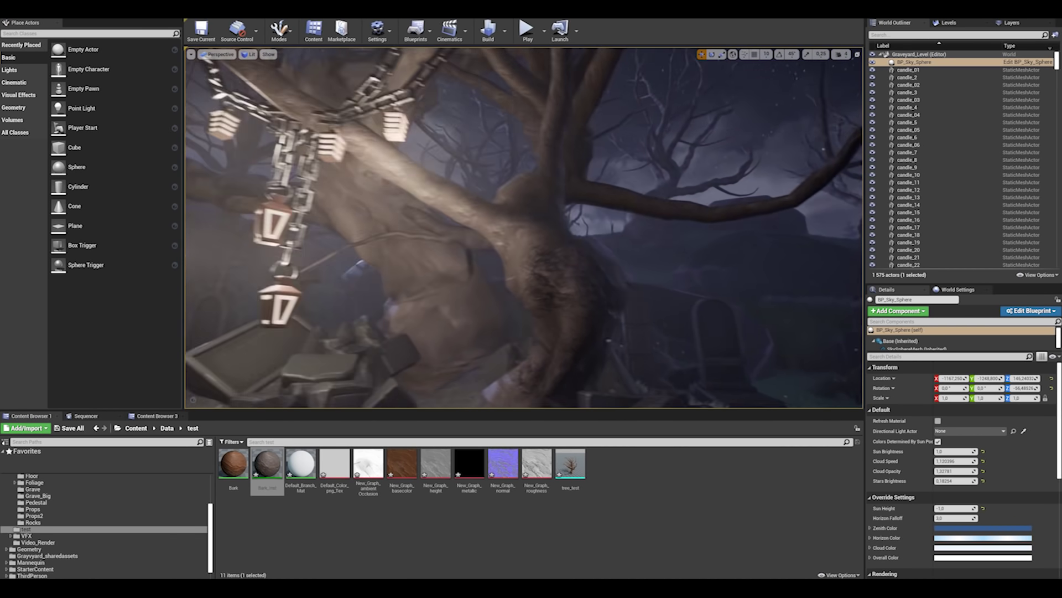
Step: Open Bark_Inst, lower its saturation, and close the material instance editor
{"action": "double_click", "coordinate": [265, 469]}
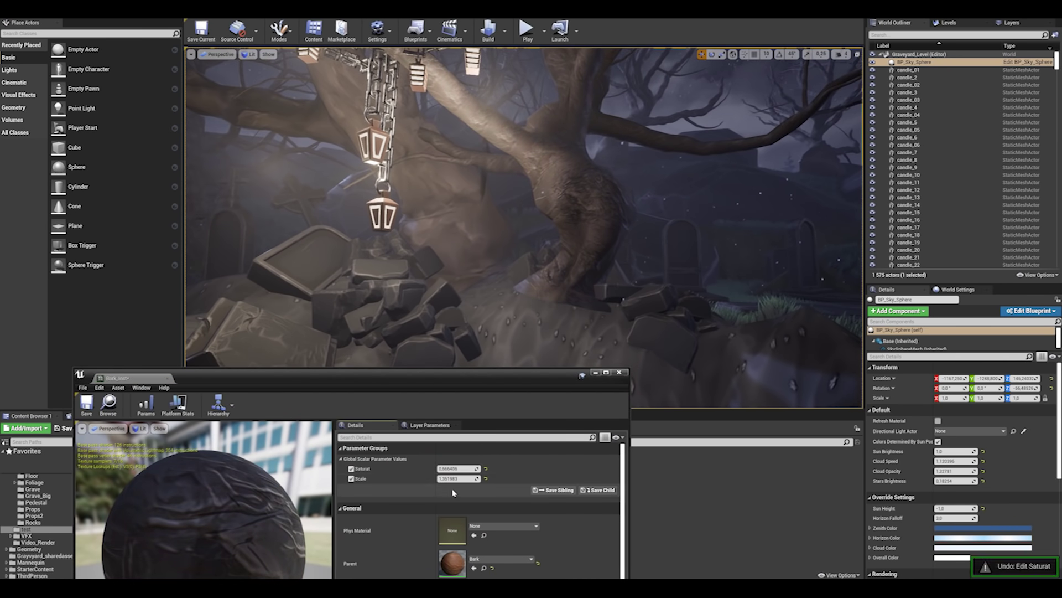
{"action": "mouse_move", "coordinate": [457, 468]}
{"action": "left_mouse_down"}
{"action": "mouse_move", "coordinate": [437, 469]}
{"action": "mouse_move", "coordinate": [470, 479]}
{"action": "left_mouse_up"}
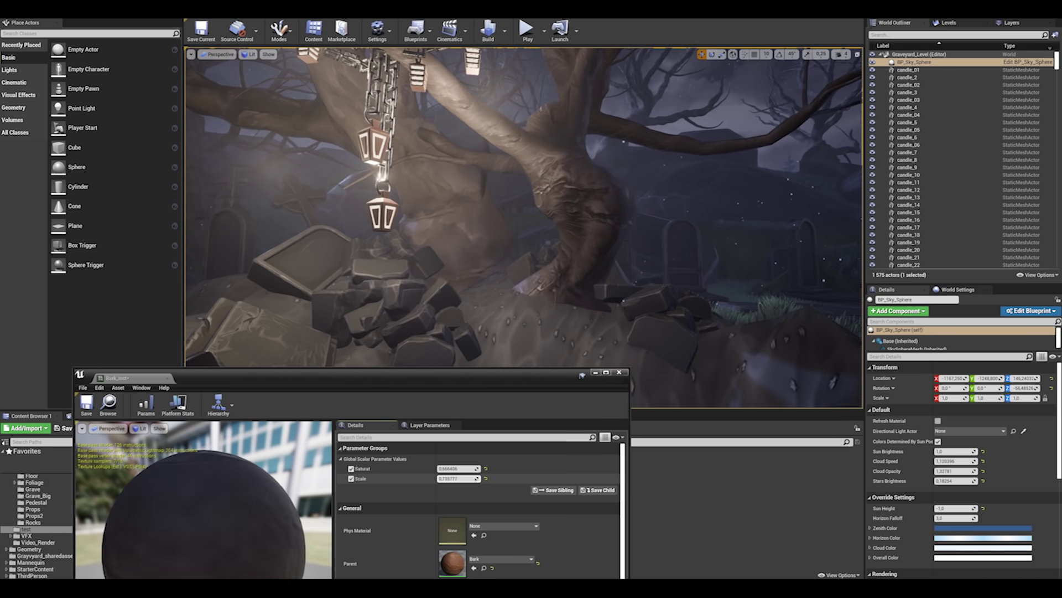
{"action": "left_click", "coordinate": [594, 372]}
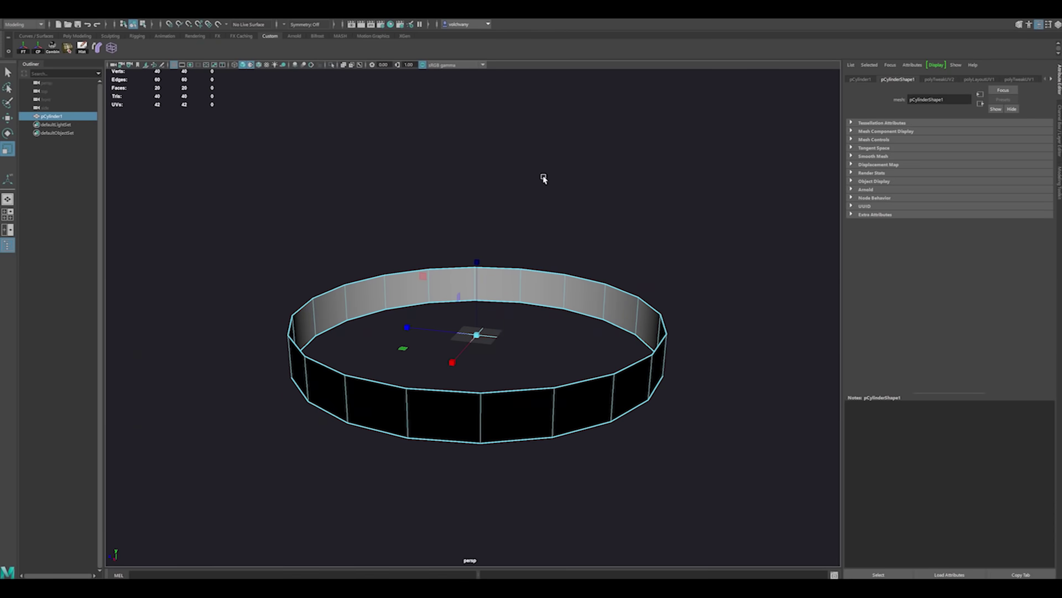
Step: Deselect the ring mesh once its UVs lie flat along the bottom of the tile
{"action": "left_click", "coordinate": [543, 178]}
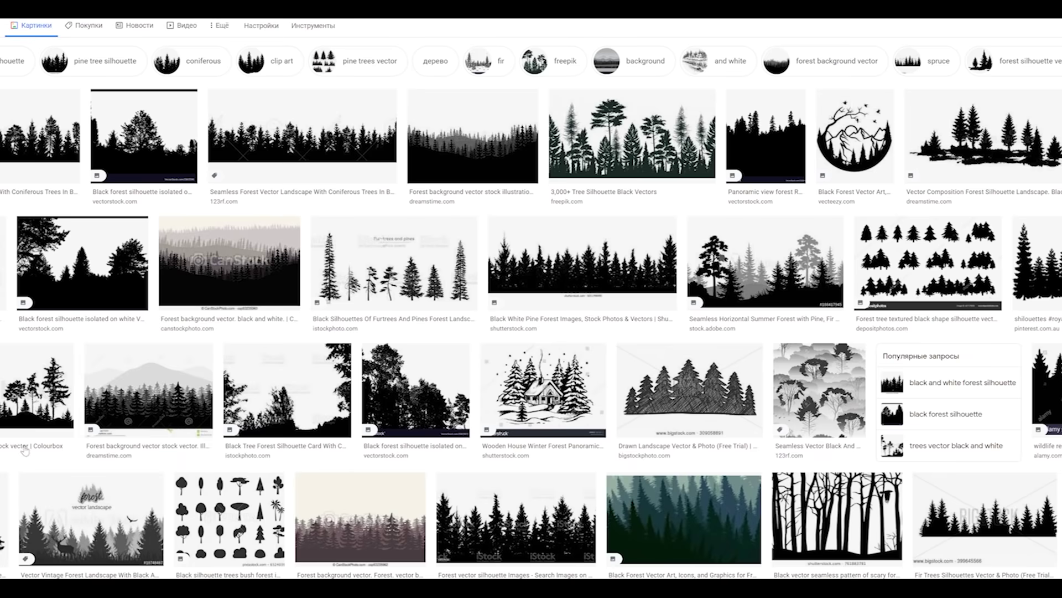
Step: Scroll through the black forest and pine-tree silhouette image results for reference
{"action": "scroll", "coordinate": [304, 364], "scroll_direction": "down", "scroll_amount": 15}
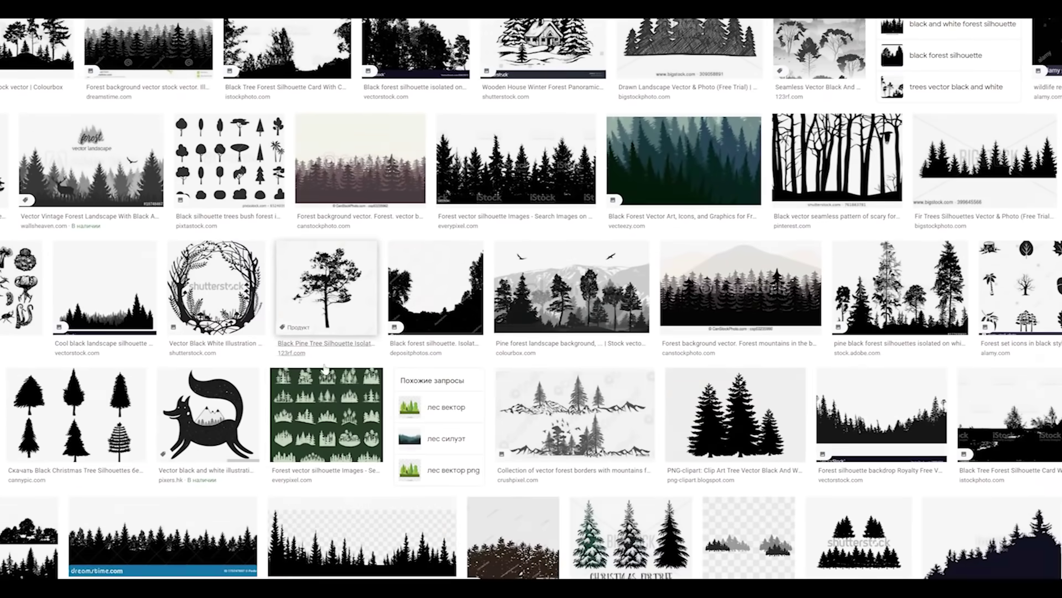
{"action": "scroll", "coordinate": [304, 364], "scroll_direction": "down", "scroll_amount": 2}
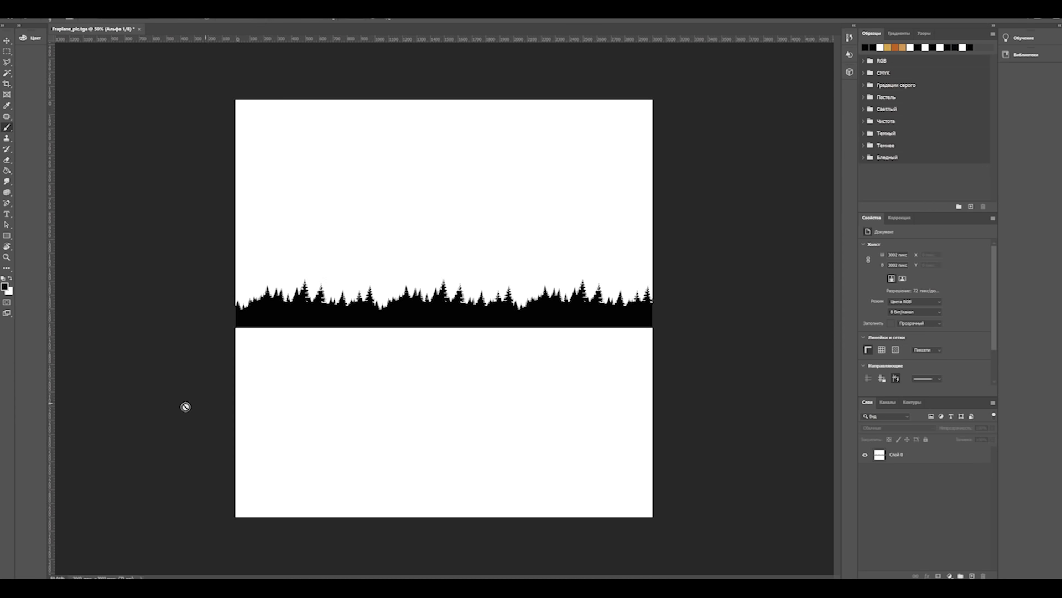
{"action": "scroll", "coordinate": [185, 405], "scroll_direction": "up", "scroll_amount": 2, "text": "alt"}
{"action": "scroll", "coordinate": [315, 398], "scroll_direction": "down", "scroll_amount": 1, "text": "alt"}
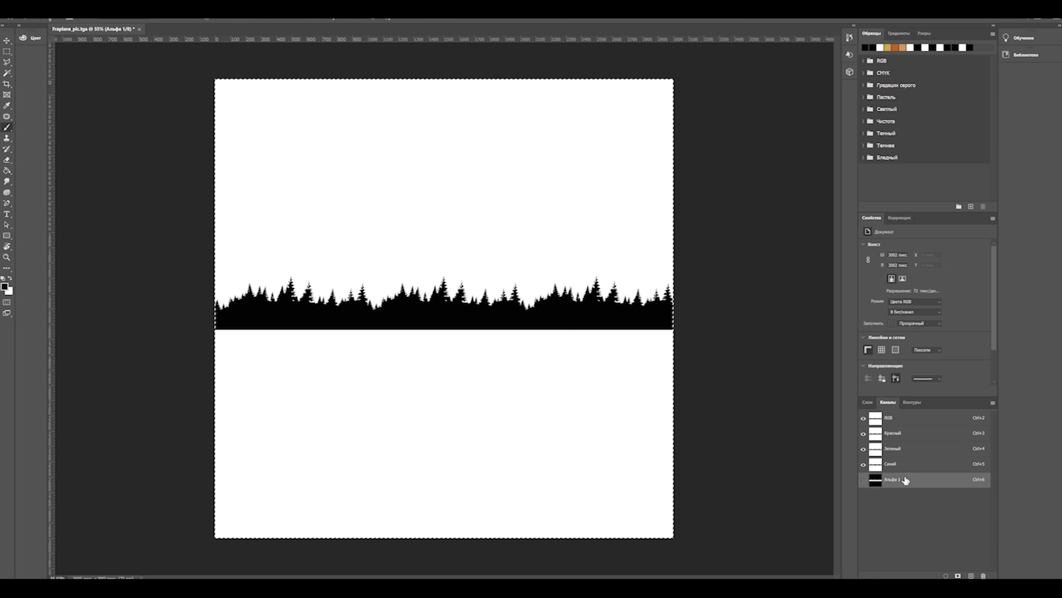
Step: Invert Farplane_pic.tga's Alpha 1 channel to white trees on black, then return to Layers
{"action": "left_click", "coordinate": [909, 479]}
{"action": "key", "text": "Delete"}
{"action": "left_click", "coordinate": [907, 418]}
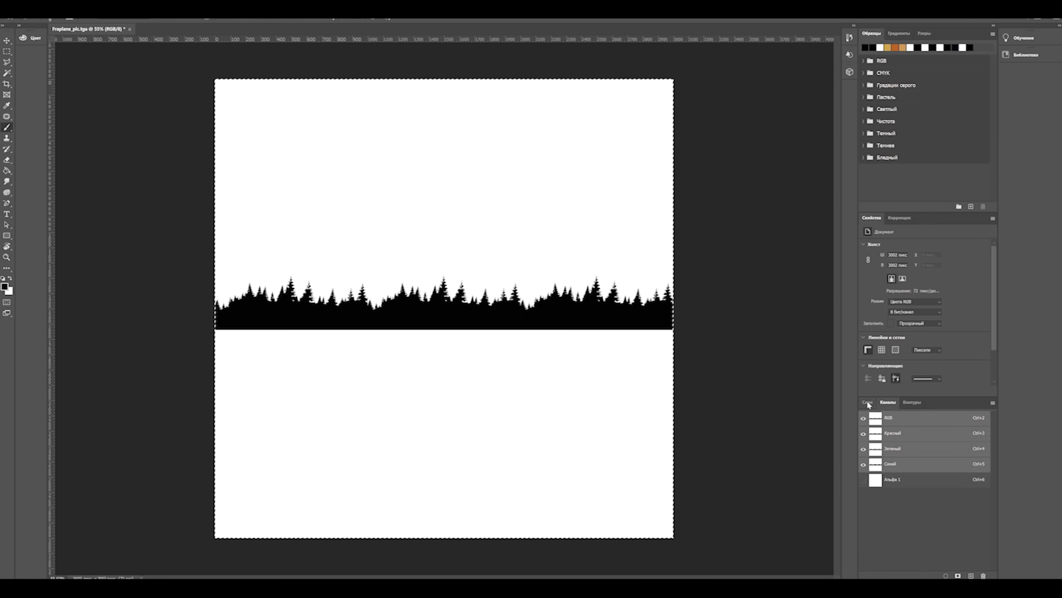
{"action": "left_click", "coordinate": [868, 402]}
{"action": "left_click", "coordinate": [83, 14]}
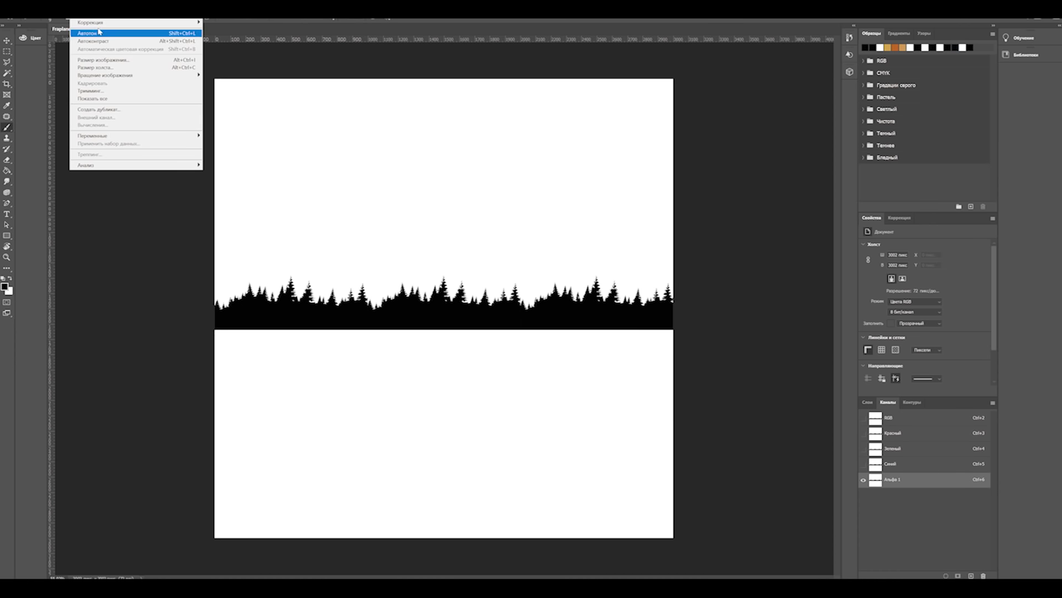
{"action": "mouse_move", "coordinate": [138, 22]}
{"action": "left_click", "coordinate": [235, 115]}
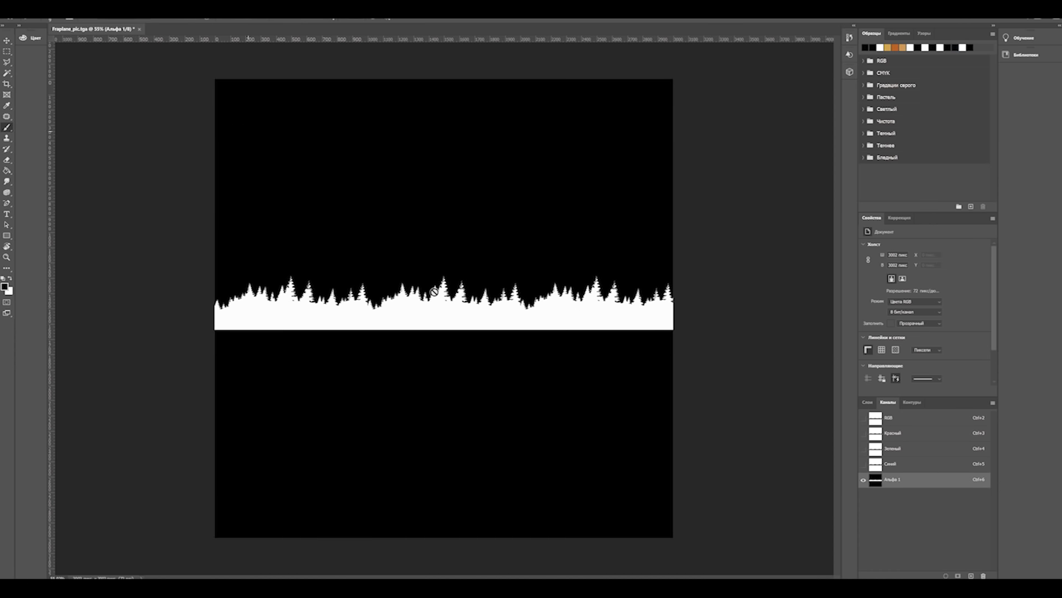
{"action": "left_click", "coordinate": [869, 403]}
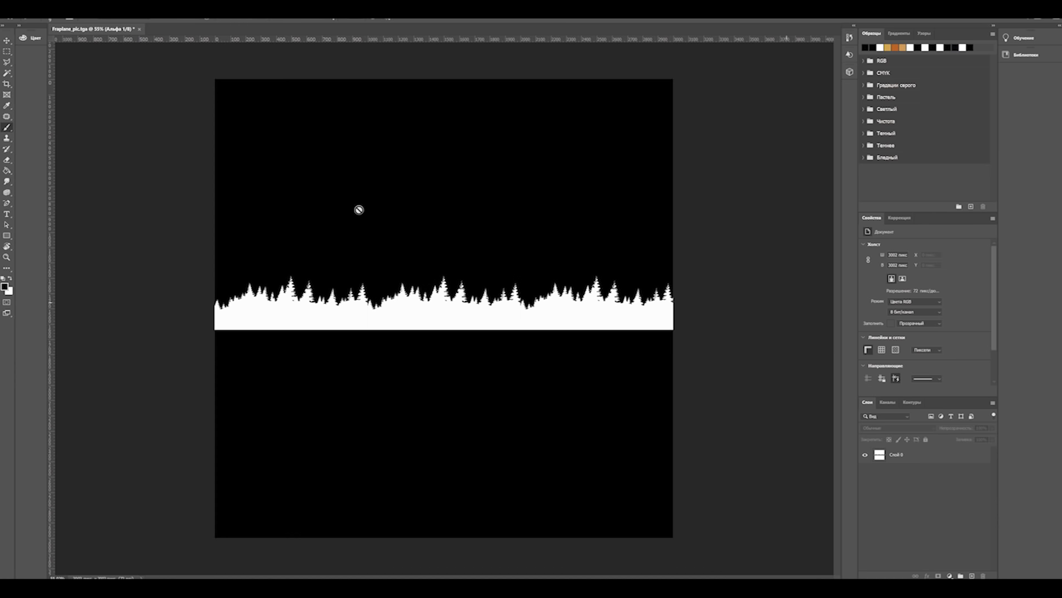
{"action": "left_click", "coordinate": [22, 14]}
{"action": "left_click", "coordinate": [273, 217]}
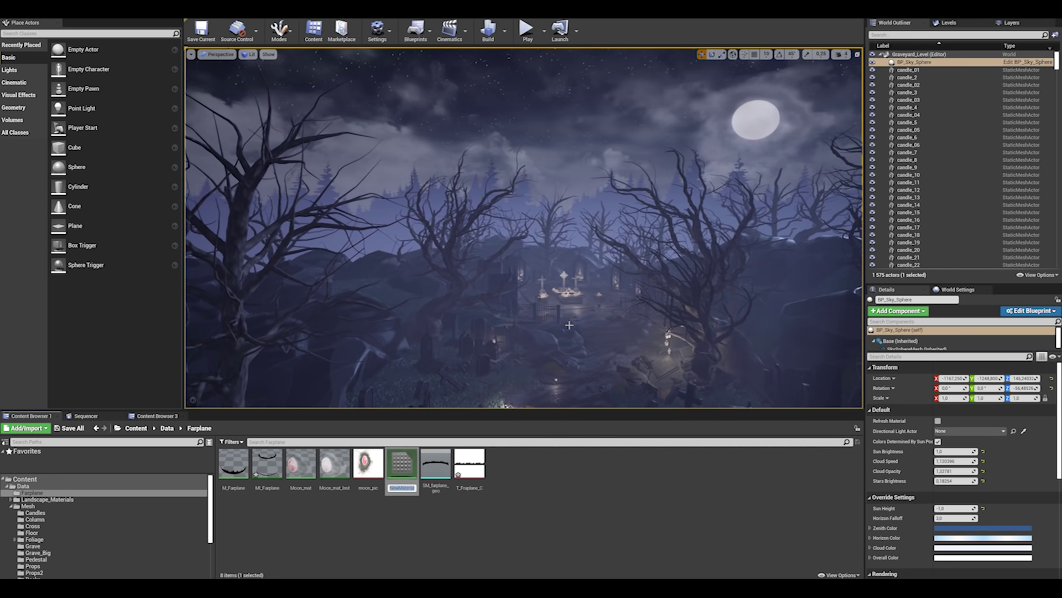
Step: Name the new farplane material and open it in an enlarged Material Editor
{"action": "key", "text": "Return"}
{"action": "double_click", "coordinate": [233, 464]}
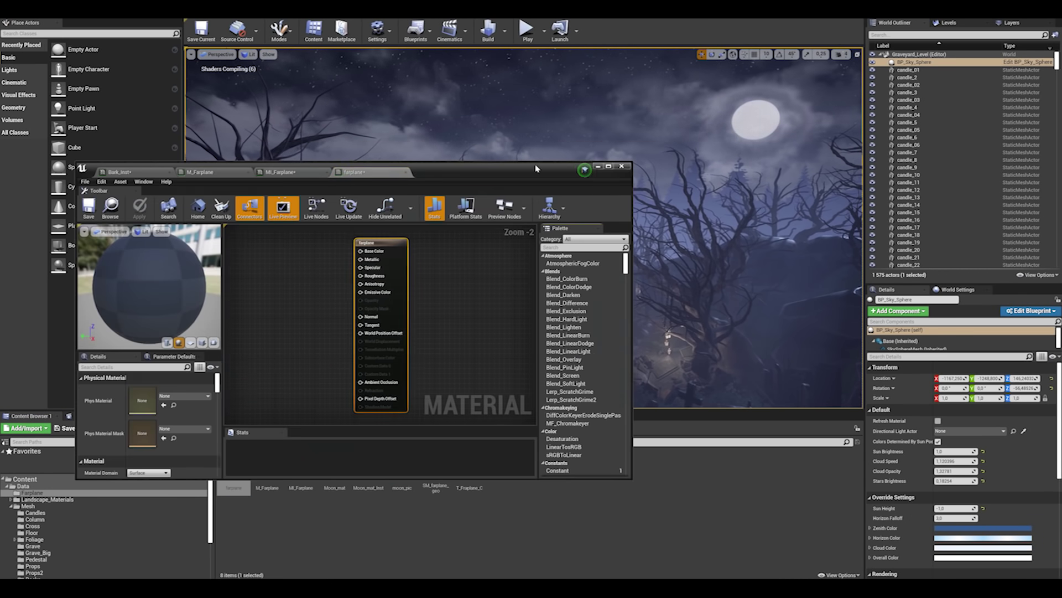
{"action": "left_click_drag", "start_coordinate": [332, 166], "coordinate": [463, 65]}
{"action": "left_click_drag", "start_coordinate": [758, 426], "coordinate": [903, 421]}
Step: Add T_Farplane_C, wire its alpha to Opacity Mask, and set Blend Mode to Masked
{"action": "left_click_drag", "start_coordinate": [470, 464], "coordinate": [506, 181]}
{"action": "scroll", "coordinate": [487, 249], "scroll_direction": "up", "scroll_amount": 1}
{"action": "left_click", "coordinate": [557, 153]}
{"action": "right_click_drag", "start_coordinate": [557, 153], "coordinate": [547, 172]}
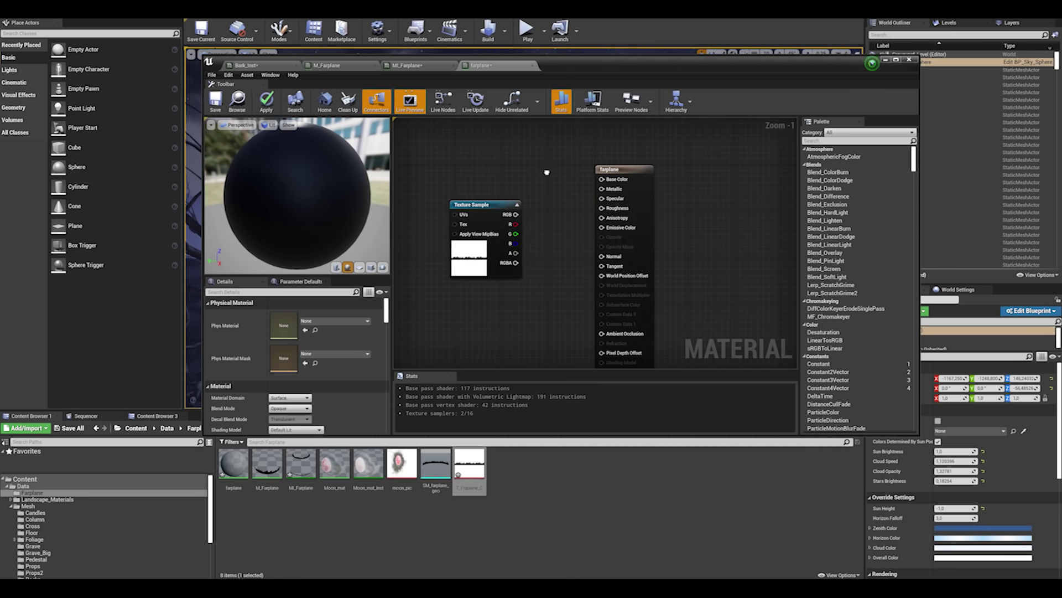
{"action": "left_click_drag", "start_coordinate": [604, 252], "coordinate": [603, 246]}
{"action": "left_click", "coordinate": [290, 408]}
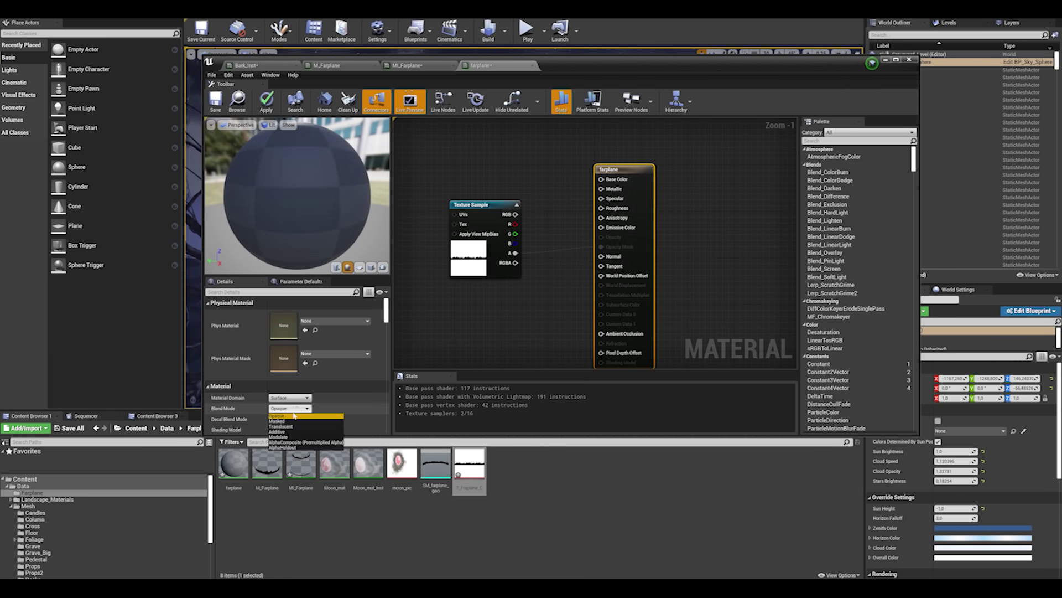
{"action": "left_click", "coordinate": [285, 427]}
Step: Add a TexCoord node multiplied by a Scale scalar parameter to control tiling
{"action": "scroll", "coordinate": [500, 291], "scroll_direction": "down", "scroll_amount": 2}
{"action": "right_click", "coordinate": [510, 210]}
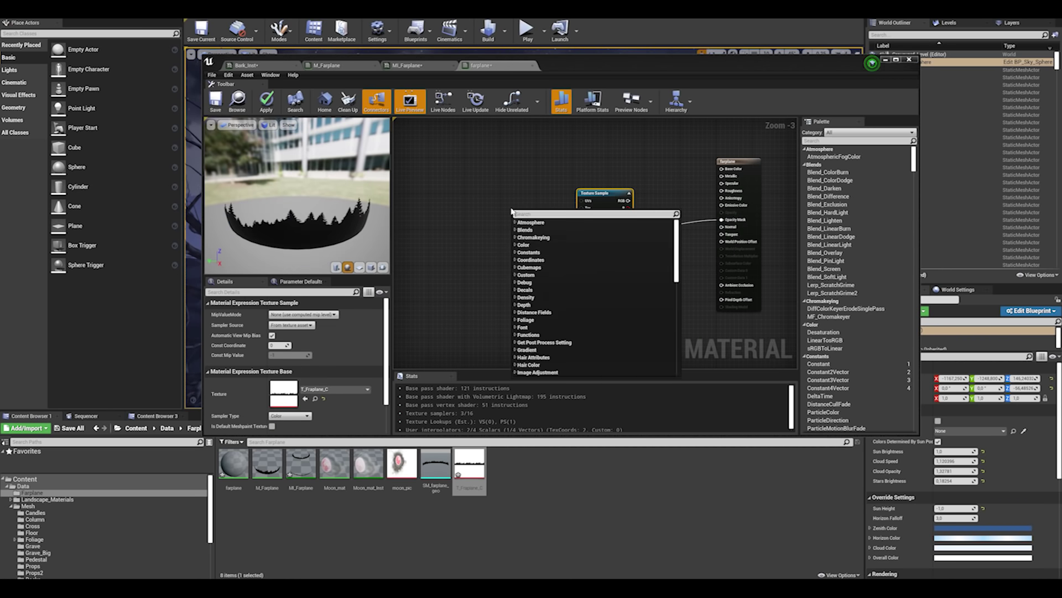
{"action": "type", "text": "texcoord"}
{"action": "left_click", "coordinate": [525, 235]}
{"action": "left_click_drag", "start_coordinate": [535, 221], "coordinate": [484, 216]}
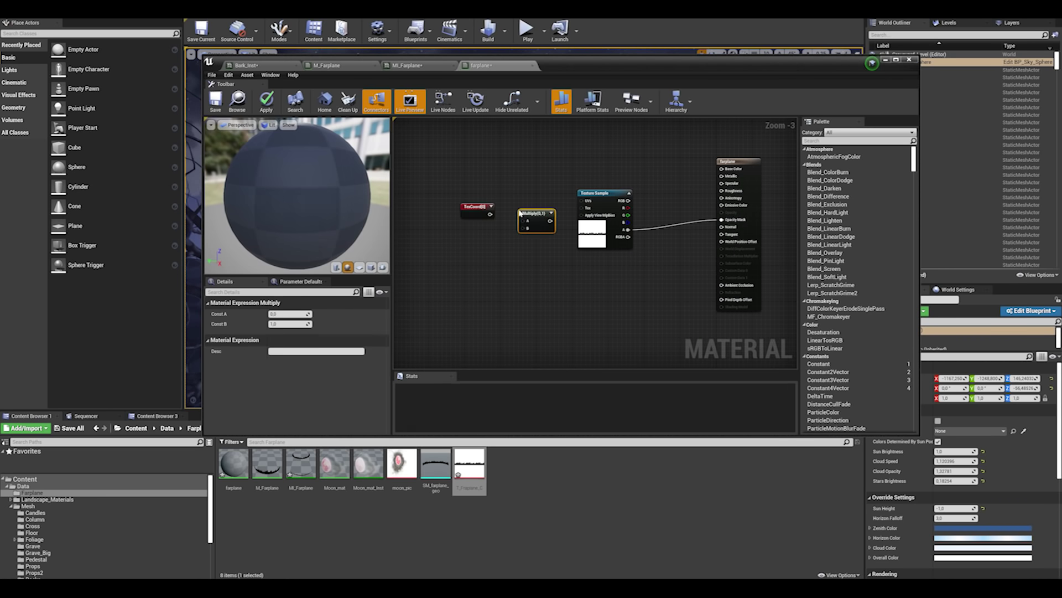
{"action": "left_click", "coordinate": [520, 249]}
{"action": "type", "text": "Scale"}
{"action": "key", "text": "Return"}
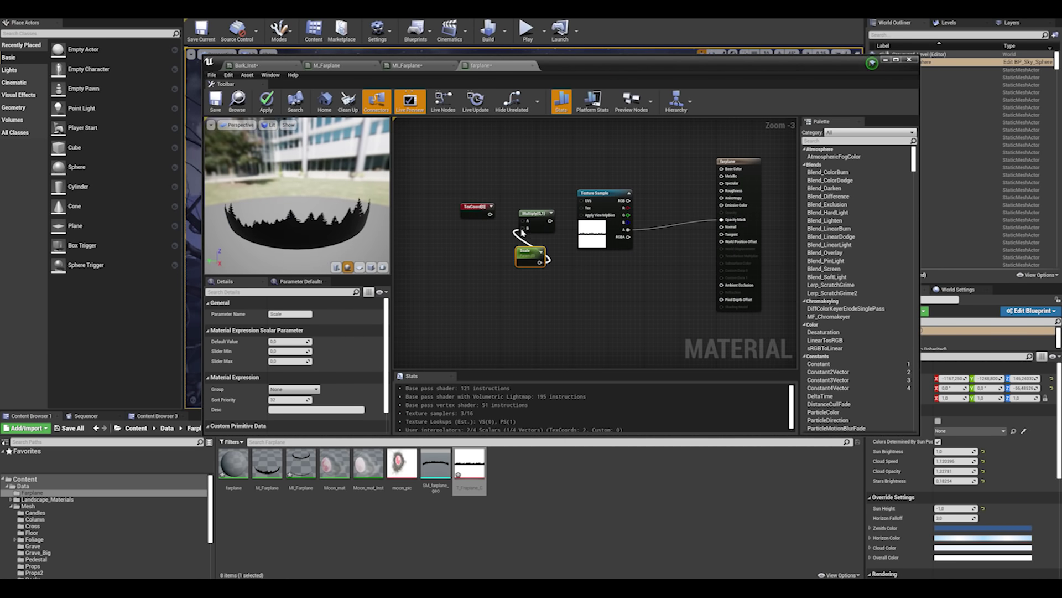
{"action": "left_click_drag", "start_coordinate": [522, 232], "coordinate": [523, 228]}
{"action": "left_click", "coordinate": [533, 182]}
{"action": "scroll", "coordinate": [534, 183], "scroll_direction": "up", "scroll_amount": 1}
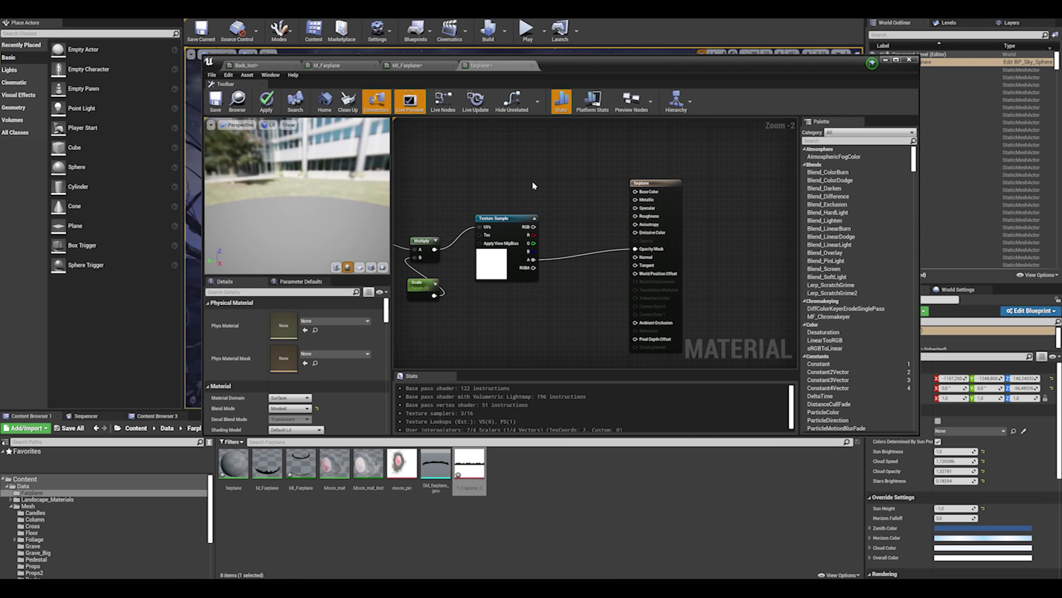
Step: Add a Constant3Vector, convert it to a Color parameter, and wire it to Base Color
{"action": "right_click", "coordinate": [542, 176]}
{"action": "type", "text": "constant3vector"}
{"action": "key", "text": "Return"}
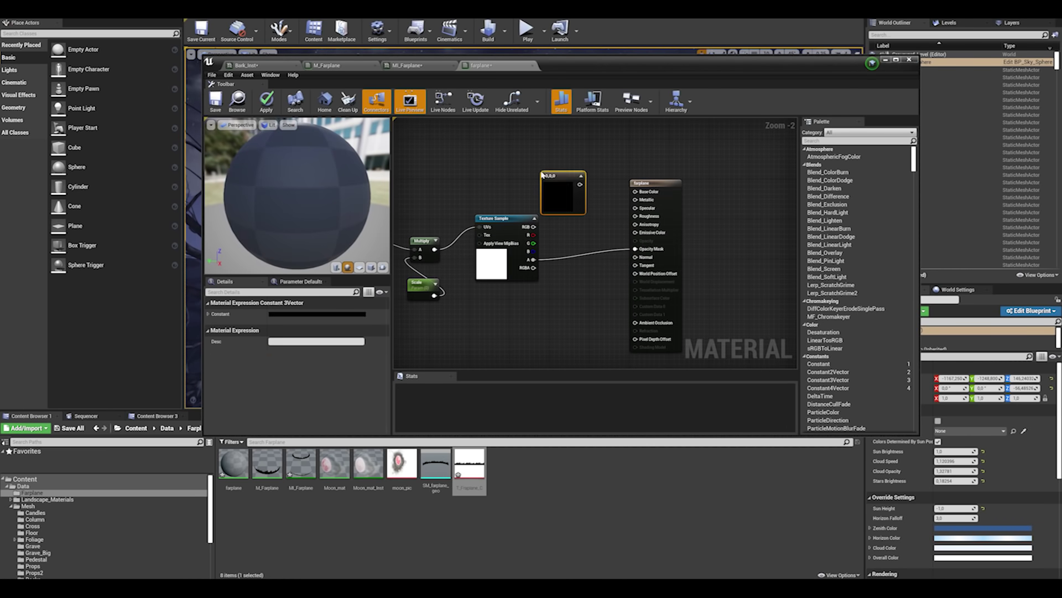
{"action": "right_click", "coordinate": [560, 177]}
{"action": "left_click", "coordinate": [587, 194]}
{"action": "left_click_drag", "start_coordinate": [580, 189], "coordinate": [636, 191]}
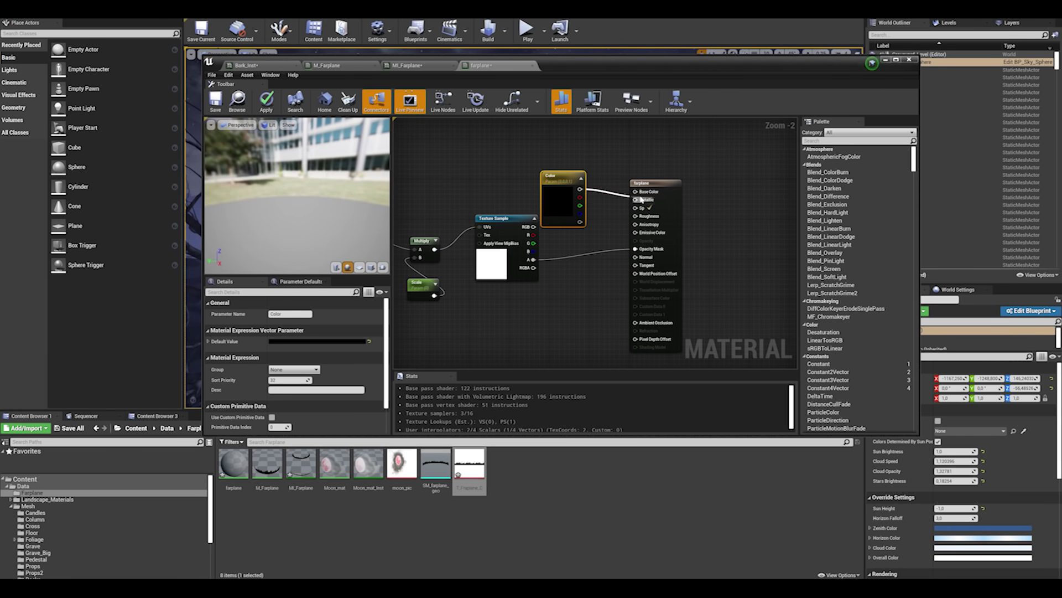
{"action": "left_click_drag", "start_coordinate": [554, 176], "coordinate": [511, 149]}
{"action": "left_click", "coordinate": [562, 302]}
Step: Add a constant connected to Metallic and place a second constant node
{"action": "scroll", "coordinate": [562, 302], "scroll_direction": "down", "scroll_amount": 1}
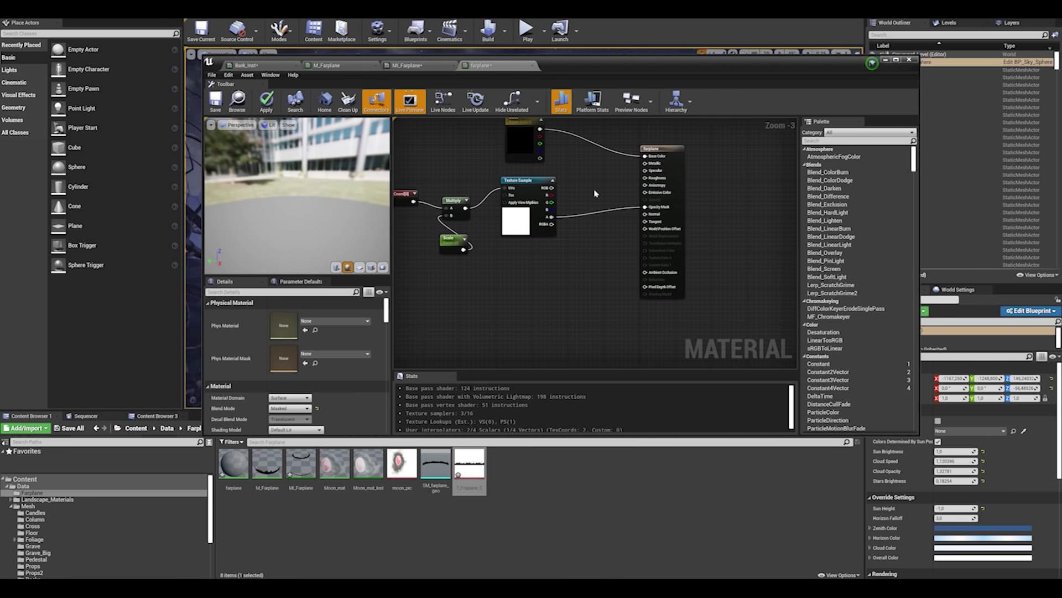
{"action": "scroll", "coordinate": [590, 173], "scroll_direction": "up", "scroll_amount": 2}
{"action": "key", "text": "1"}
{"action": "left_click", "coordinate": [620, 178]}
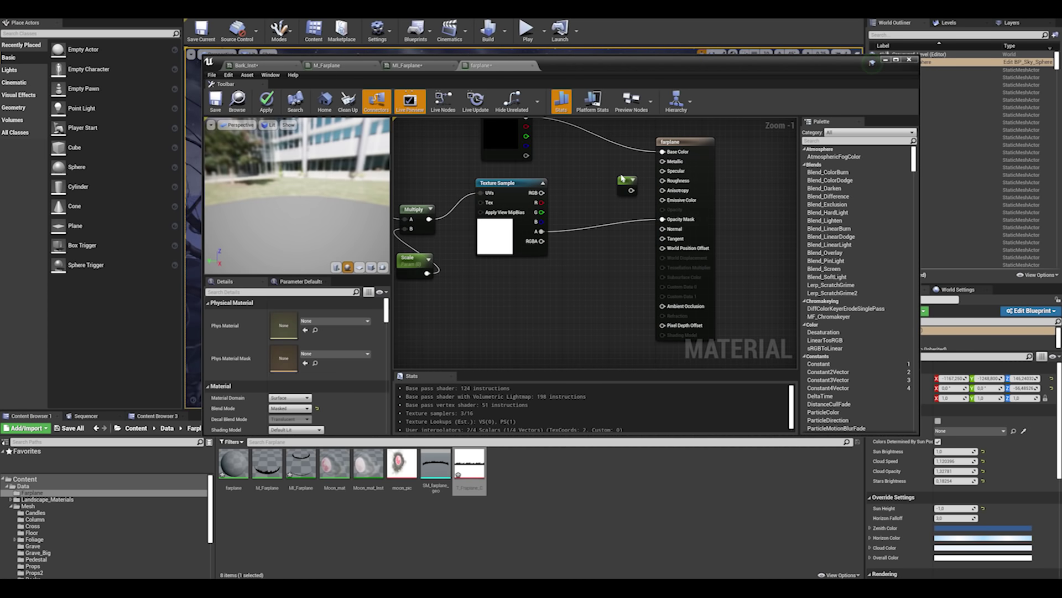
{"action": "left_click_drag", "start_coordinate": [630, 191], "coordinate": [580, 164]}
{"action": "left_click_drag", "start_coordinate": [662, 166], "coordinate": [662, 161]}
{"action": "key", "text": "1"}
{"action": "left_click", "coordinate": [582, 196]}
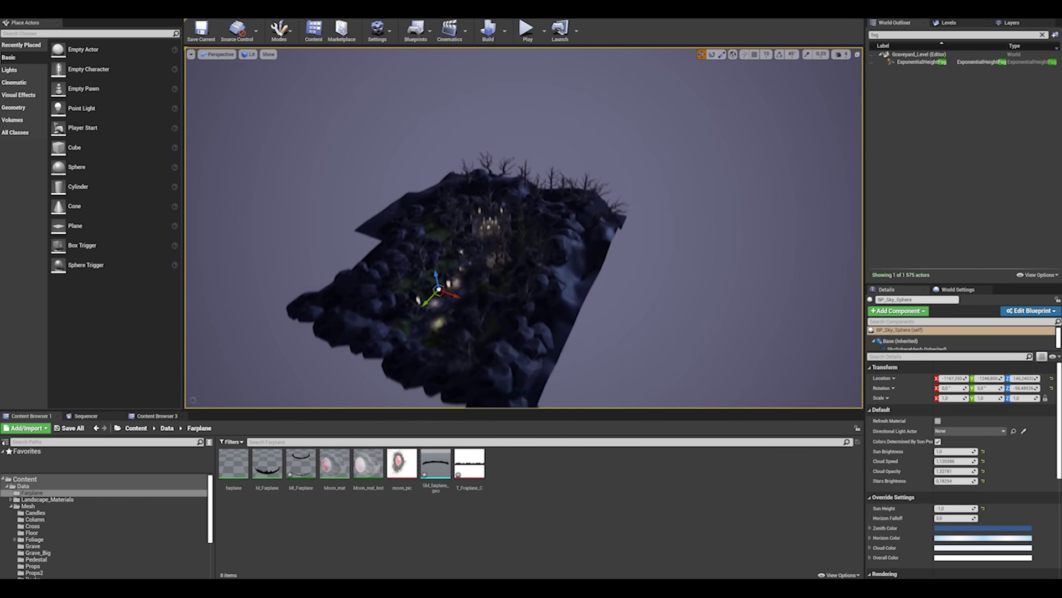
Step: Place SM_farplane_geo in the level, open MI_Farplane, and unhide ExponentialHeightFog
{"action": "left_click_drag", "start_coordinate": [436, 465], "coordinate": [475, 249]}
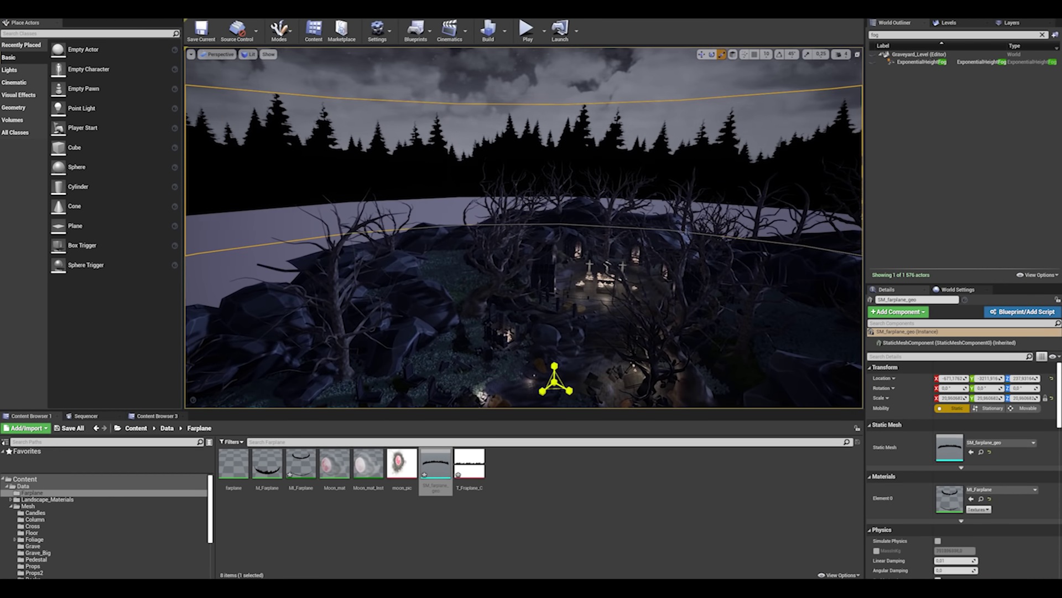
{"action": "left_click", "coordinate": [564, 197]}
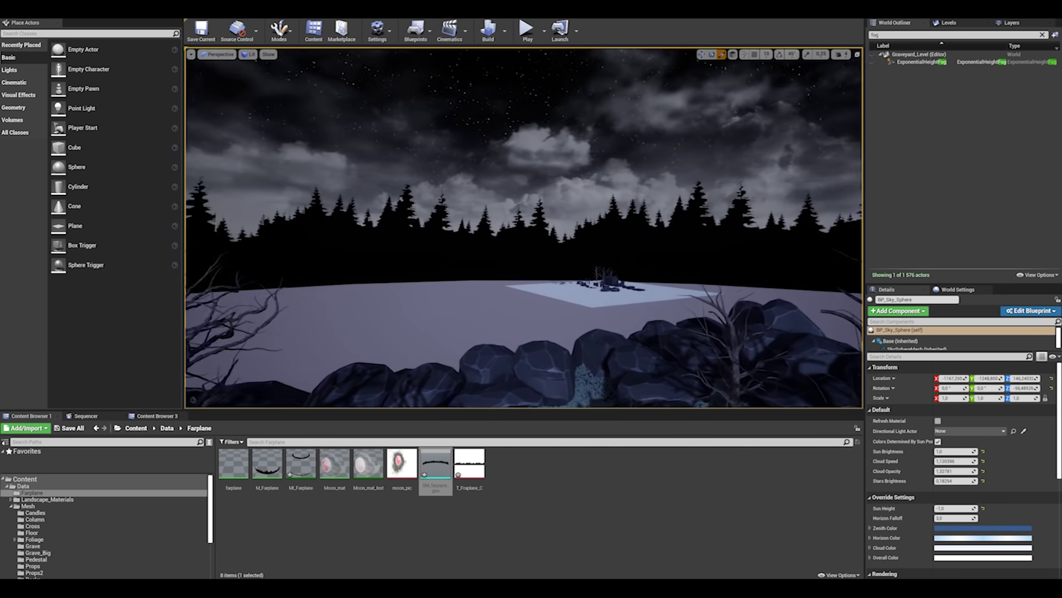
{"action": "double_click", "coordinate": [301, 462]}
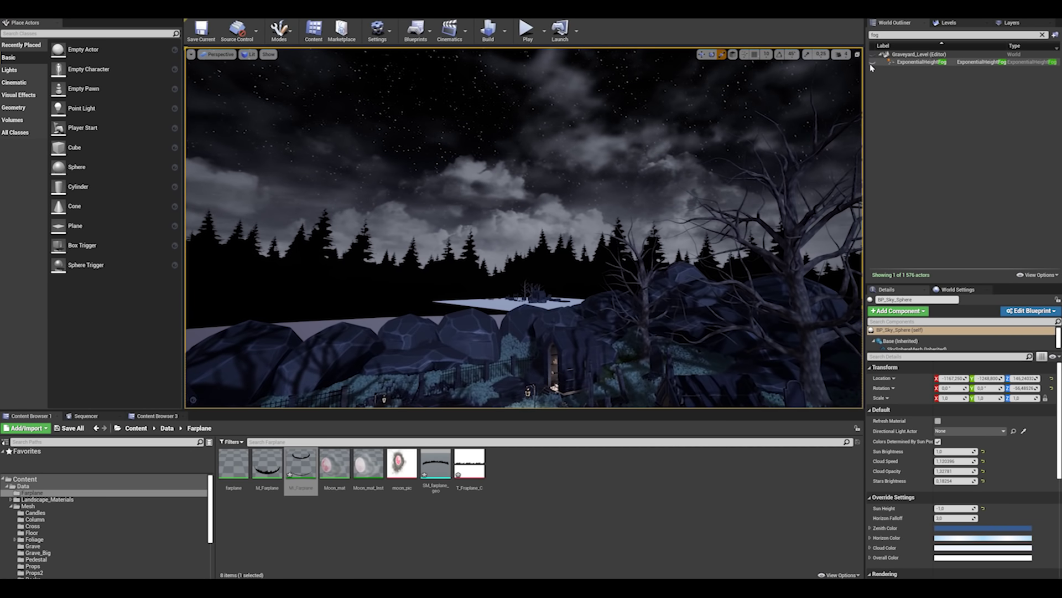
{"action": "left_click", "coordinate": [872, 63]}
{"action": "right_click_drag", "start_coordinate": [524, 228], "coordinate": [609, 224]}
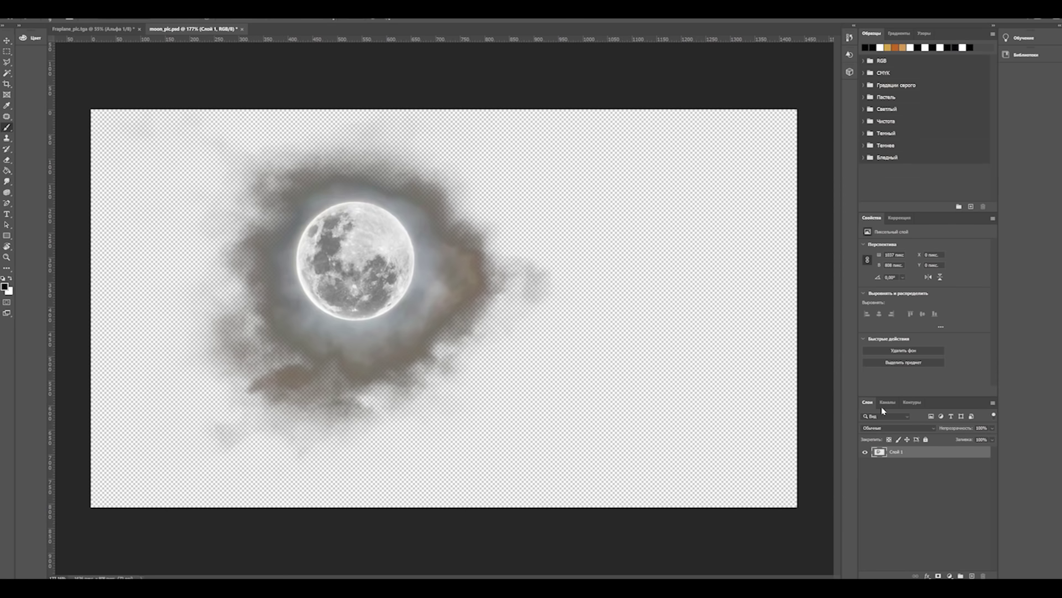
Step: Review Farplane_pic's Alpha 1 channel overlaid and alone, then return to the RGB composite
{"action": "left_click", "coordinate": [888, 402]}
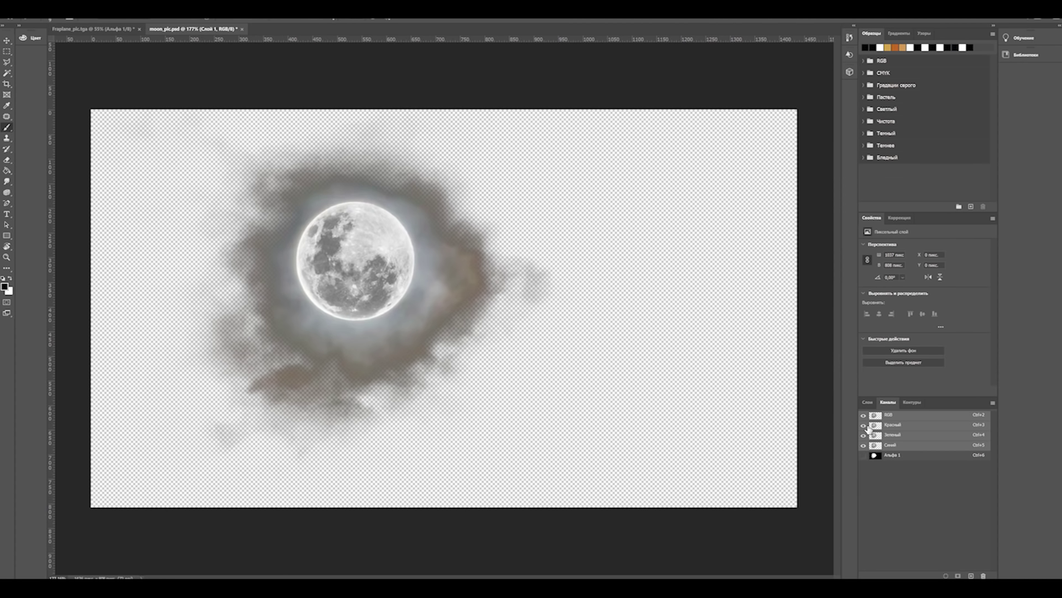
{"action": "left_click", "coordinate": [863, 455]}
{"action": "left_click", "coordinate": [892, 454]}
{"action": "scroll", "coordinate": [415, 301], "scroll_direction": "up", "scroll_amount": 2, "text": "alt"}
{"action": "scroll", "coordinate": [525, 383], "scroll_direction": "down", "scroll_amount": 3, "text": "alt"}
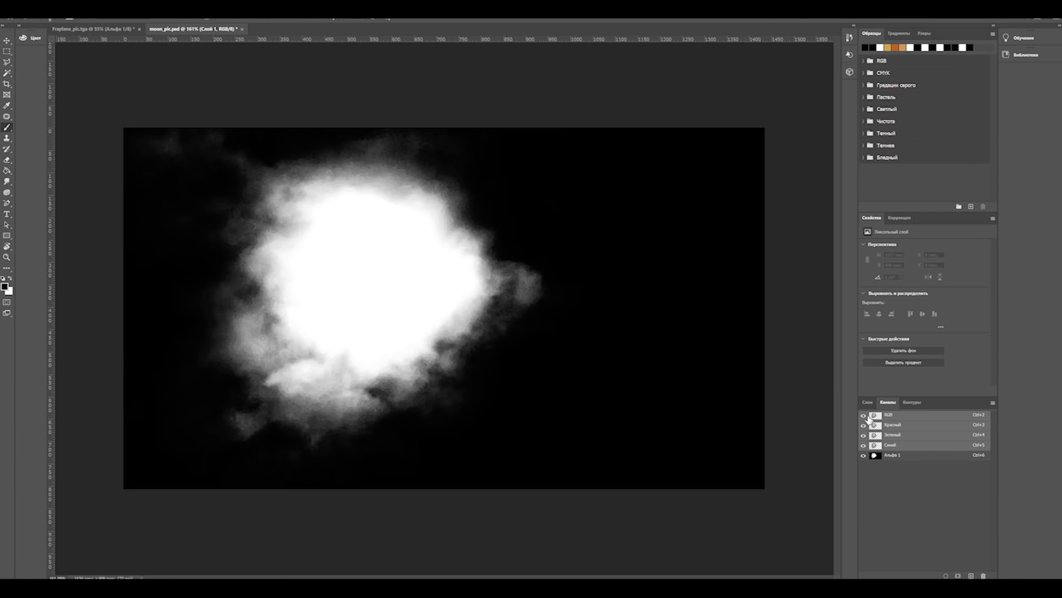
{"action": "key", "text": "ctrl+2"}
{"action": "left_click", "coordinate": [867, 403]}
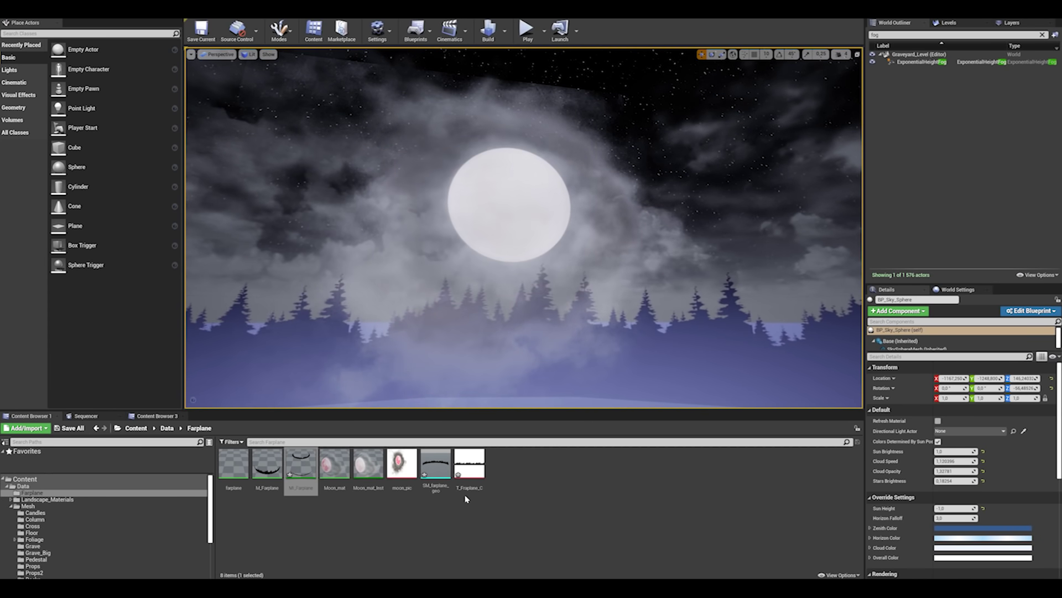
Step: Open Moon_mat and inspect how its moon texture combines with the panning cloud texture
{"action": "double_click", "coordinate": [347, 478]}
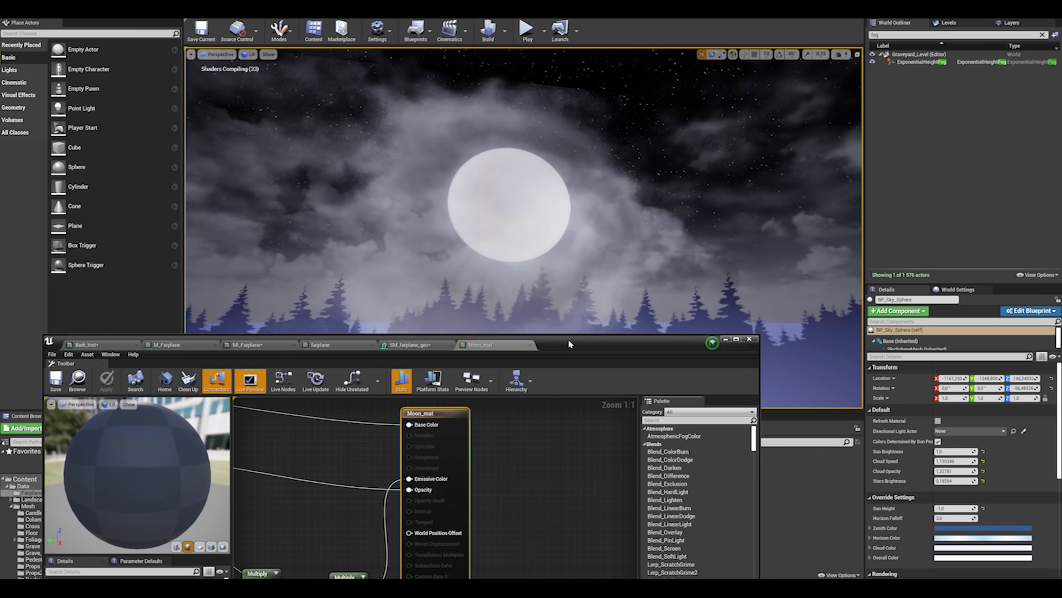
{"action": "scroll", "coordinate": [565, 253], "scroll_direction": "up", "scroll_amount": 2}
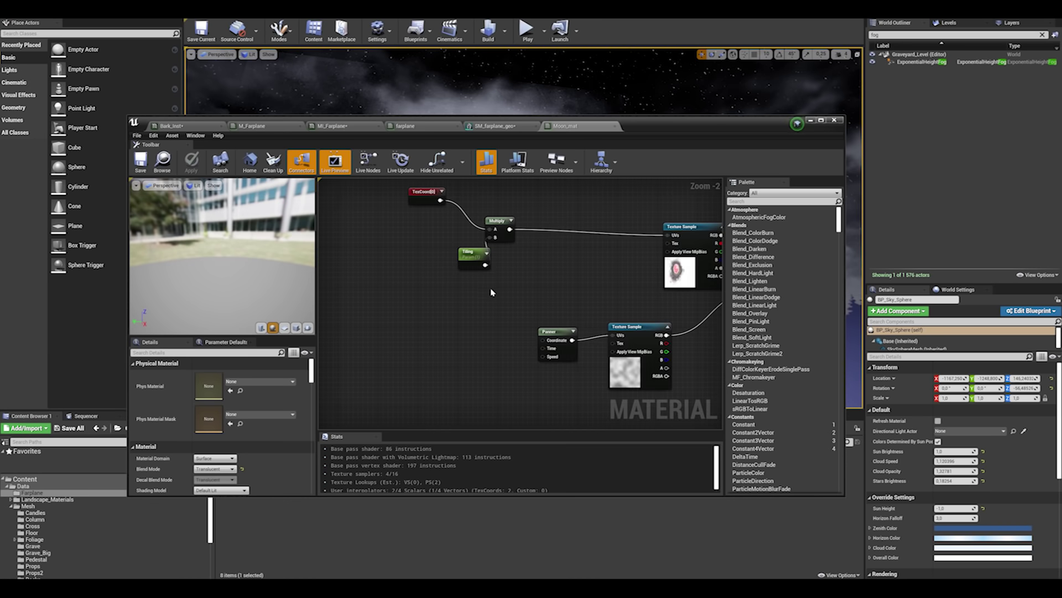
{"action": "scroll", "coordinate": [491, 293], "scroll_direction": "up", "scroll_amount": 1}
{"action": "scroll", "coordinate": [450, 252], "scroll_direction": "down", "scroll_amount": 1}
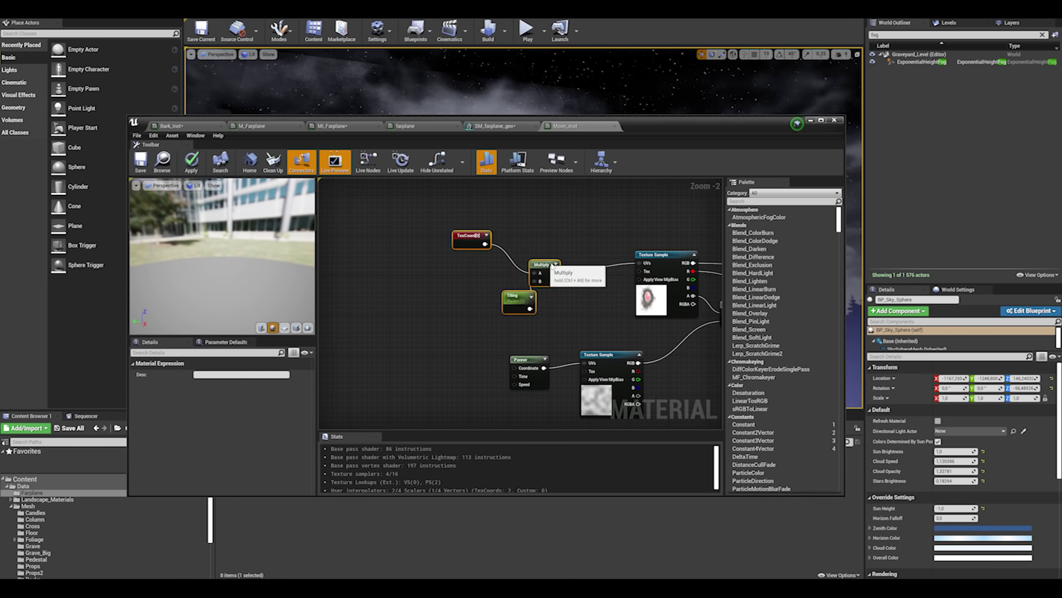
{"action": "left_click_drag", "start_coordinate": [554, 266], "coordinate": [583, 260]}
{"action": "left_click", "coordinate": [587, 310]}
{"action": "scroll", "coordinate": [530, 294], "scroll_direction": "up", "scroll_amount": 2}
{"action": "scroll", "coordinate": [530, 294], "scroll_direction": "down", "scroll_amount": 2}
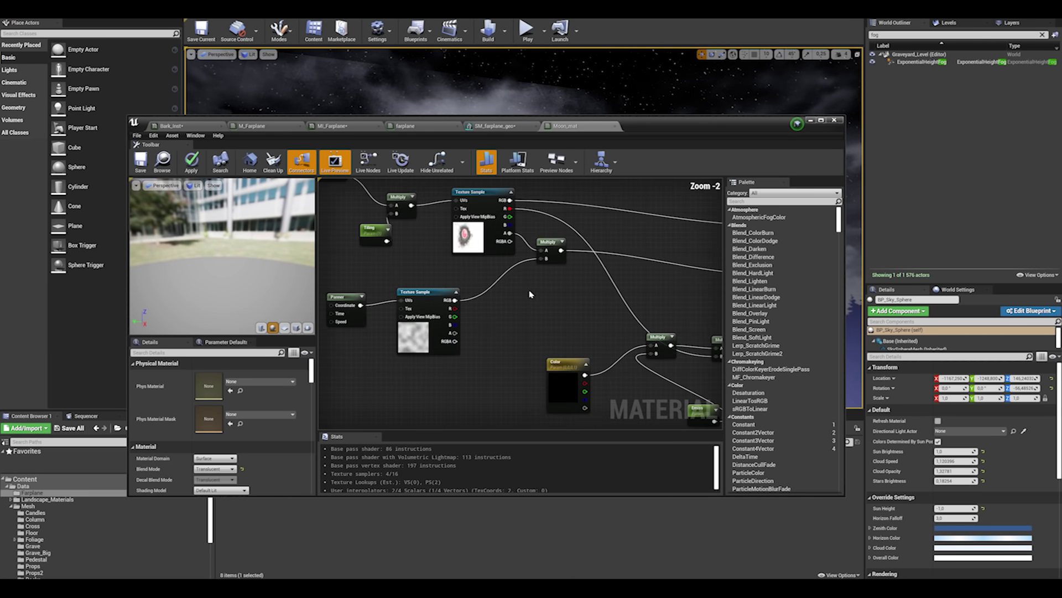
{"action": "scroll", "coordinate": [523, 302], "scroll_direction": "up", "scroll_amount": 2}
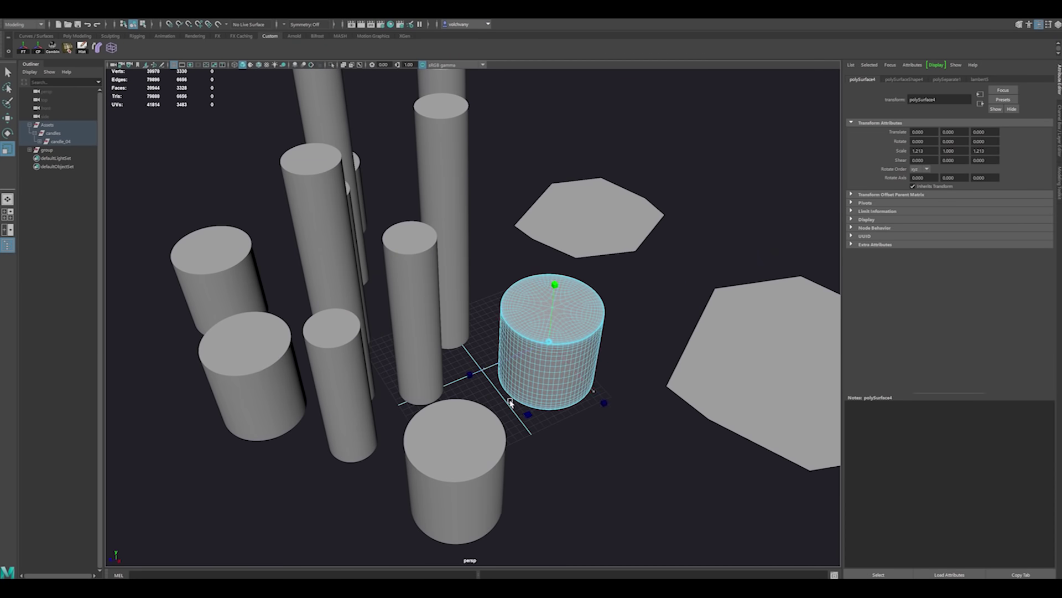
Step: Select the thin candle cylinder with the Move tool and orbit to inspect the blockout
{"action": "key", "text": "w"}
{"action": "left_click_drag", "start_coordinate": [510, 402], "coordinate": [503, 323], "text": "alt"}
{"action": "left_click", "coordinate": [464, 362]}
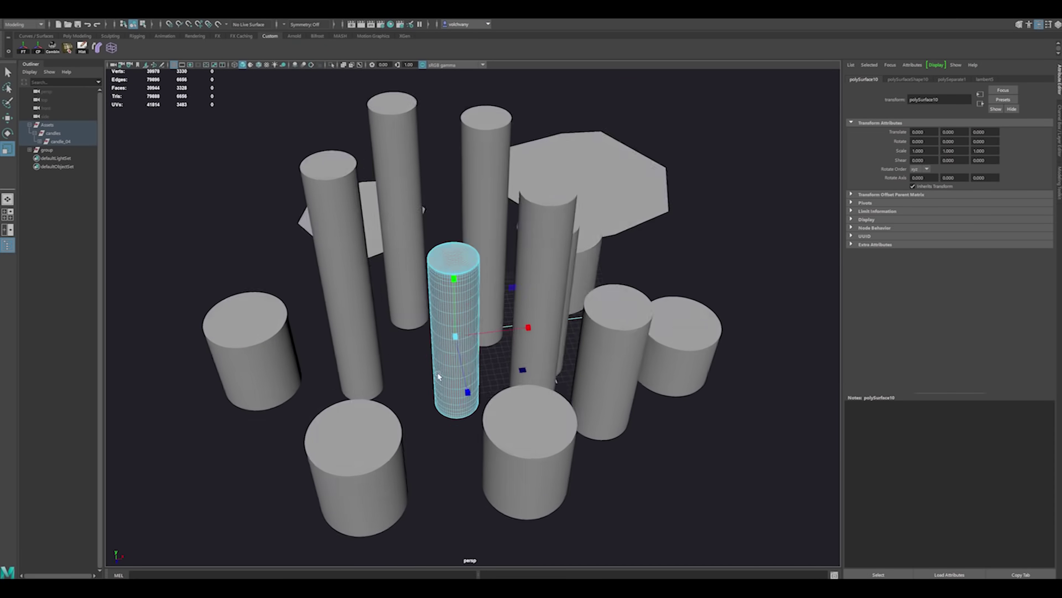
{"action": "left_click_drag", "start_coordinate": [420, 388], "coordinate": [528, 354], "text": "alt"}
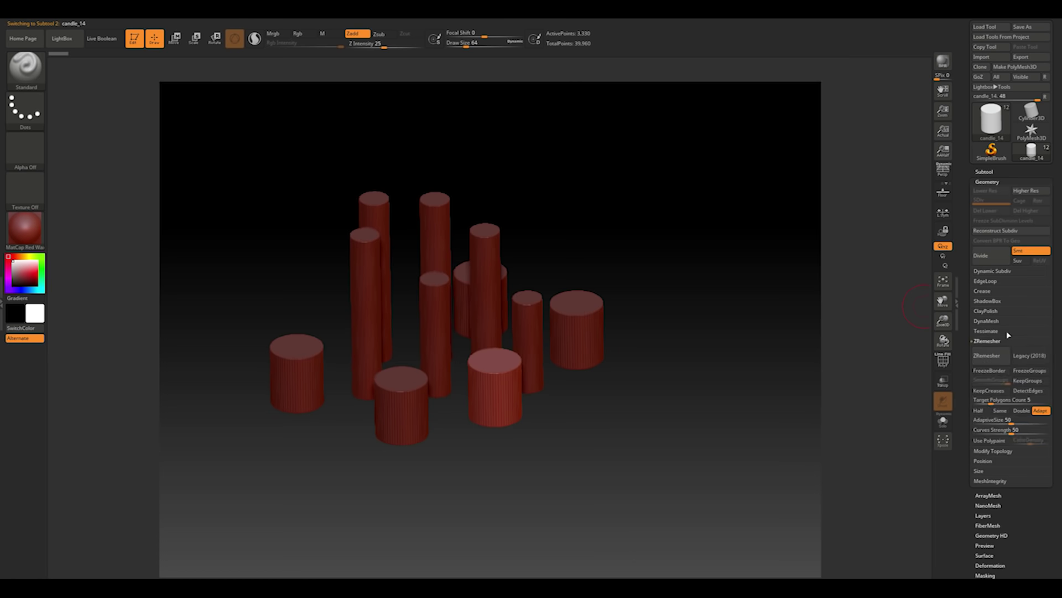
Step: Switch to the ClayBuildup brush and turn the candle to a tilted side view
{"action": "key", "text": "b"}
{"action": "key", "text": "c"}
{"action": "key", "text": "b"}
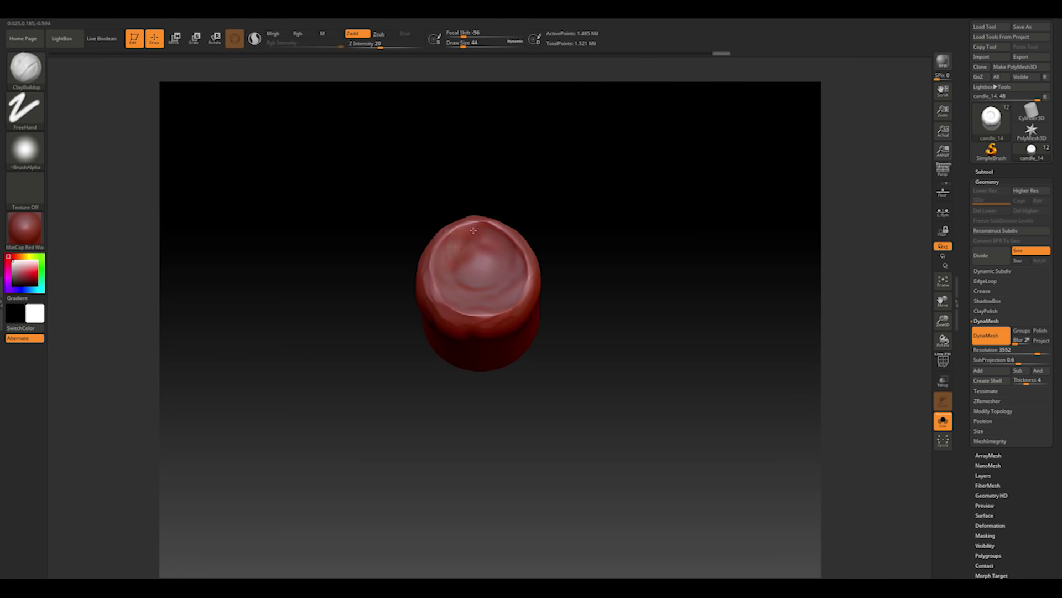
{"action": "right_click_drag", "start_coordinate": [529, 260], "coordinate": [486, 347]}
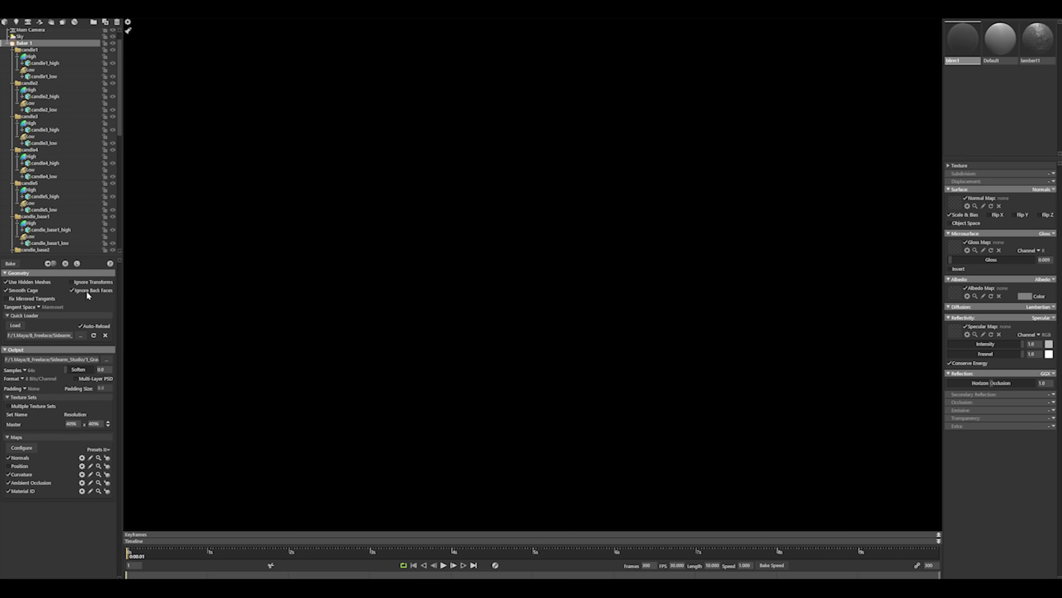
Step: Select Baker 1 to review its Normals, Curvature, Ambient Occlusion and Material ID maps
{"action": "scroll", "coordinate": [341, 301], "scroll_direction": "down", "scroll_amount": 5}
{"action": "scroll", "coordinate": [379, 299], "scroll_direction": "down", "scroll_amount": 5}
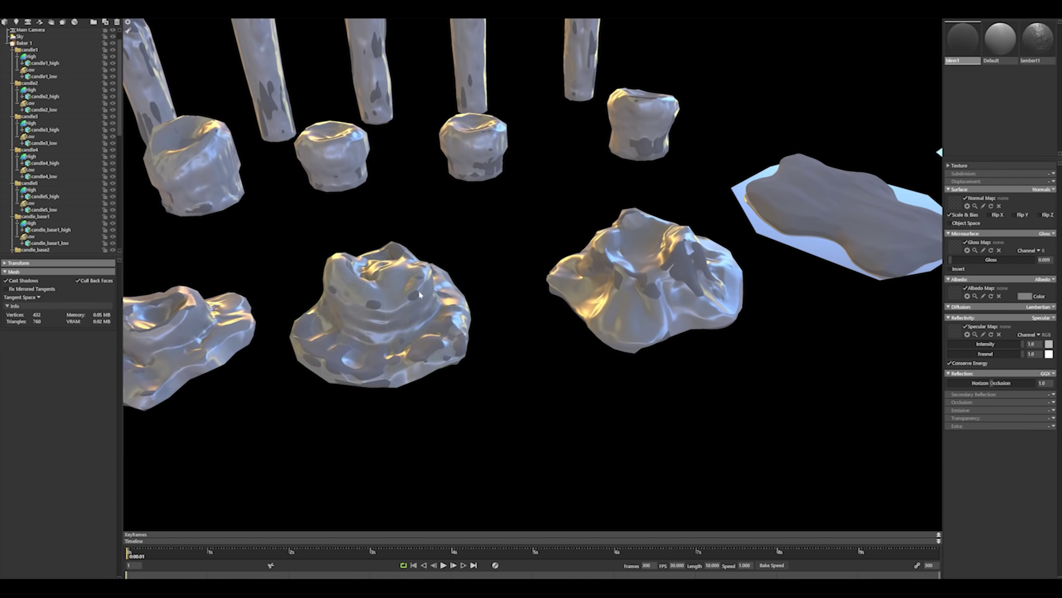
{"action": "left_click", "coordinate": [382, 299]}
{"action": "scroll", "coordinate": [305, 221], "scroll_direction": "down", "scroll_amount": 2}
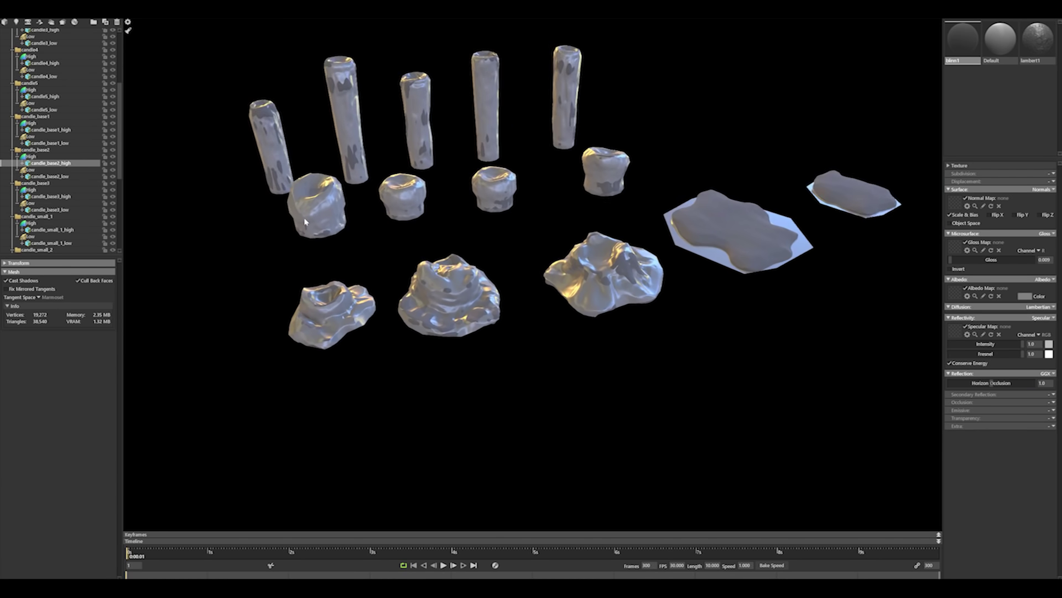
{"action": "scroll", "coordinate": [301, 177], "scroll_direction": "up", "scroll_amount": 3}
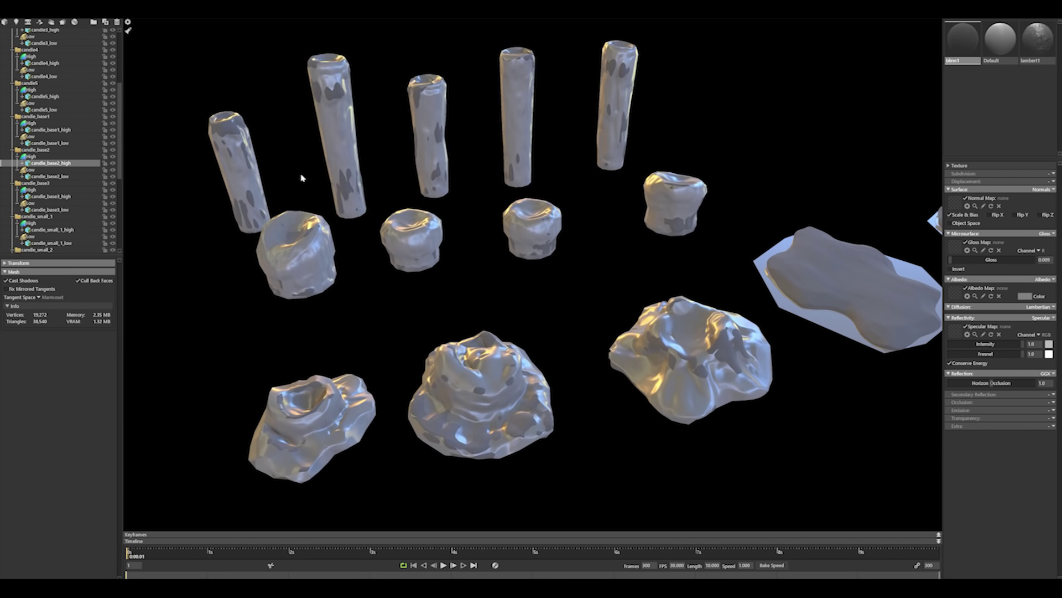
{"action": "scroll", "coordinate": [55, 153], "scroll_direction": "up", "scroll_amount": 6}
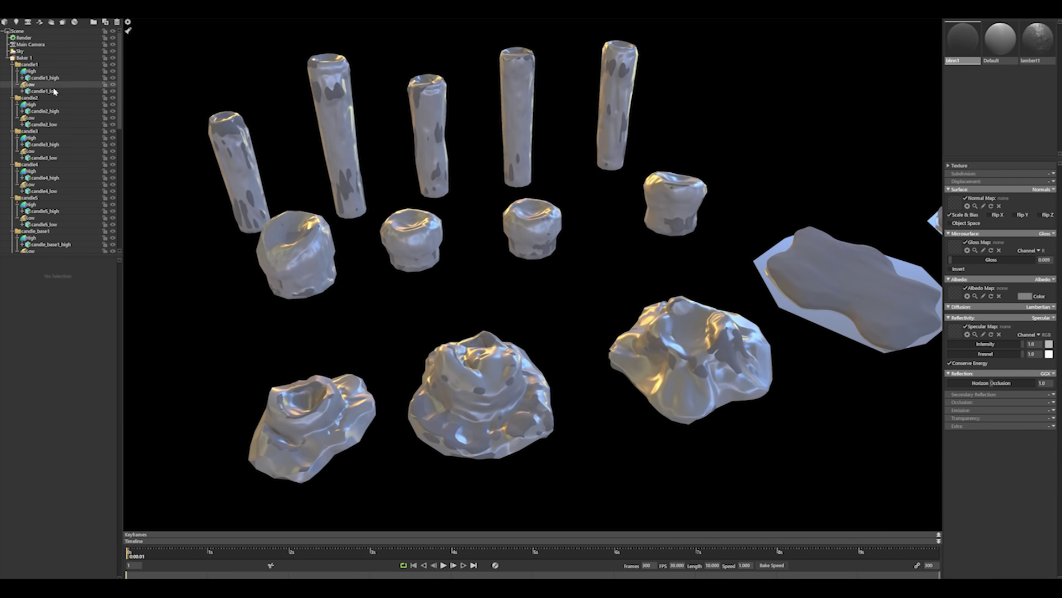
{"action": "left_click", "coordinate": [24, 57]}
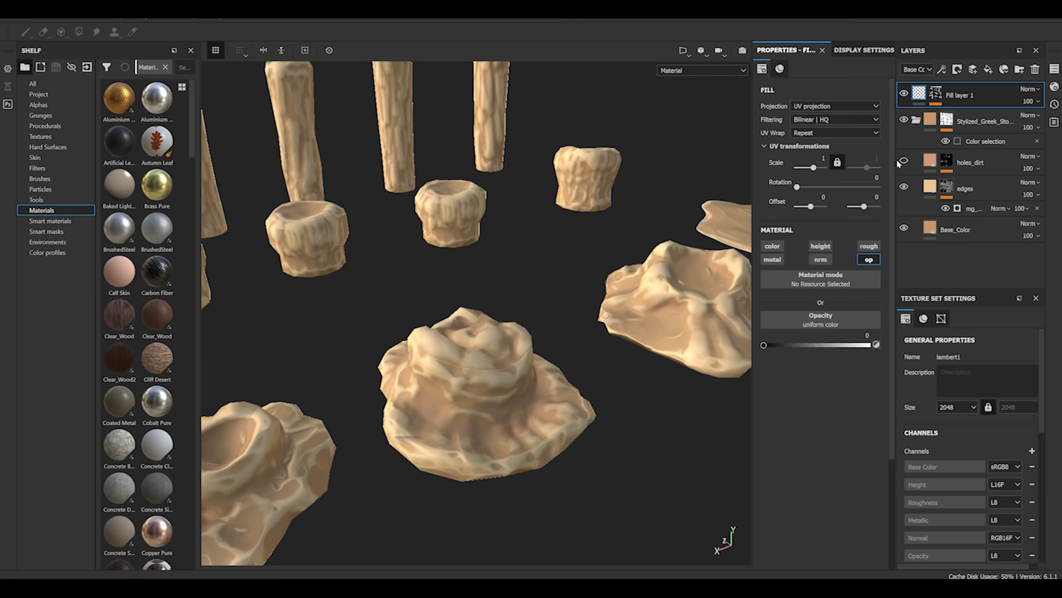
Step: Orbit around the textured candles and the new flame planes
{"action": "mouse_move", "coordinate": [545, 249]}
{"action": "left_mouse_down", "text": "alt"}
{"action": "mouse_move", "coordinate": [545, 221]}
{"action": "mouse_move", "coordinate": [545, 286]}
{"action": "mouse_move", "coordinate": [495, 246]}
{"action": "left_mouse_up", "text": "alt"}
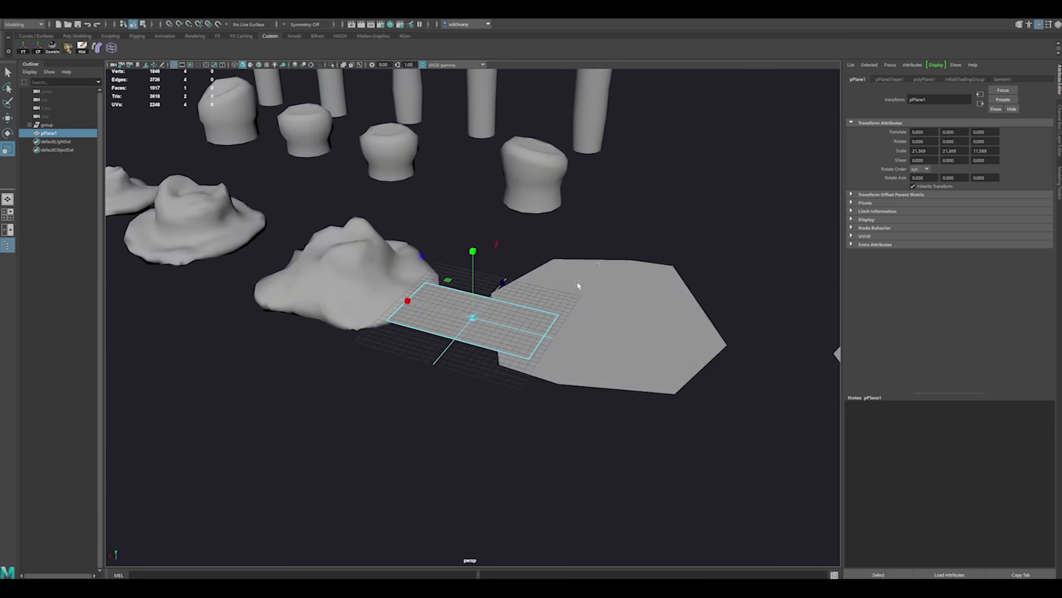
{"action": "left_click_drag", "start_coordinate": [576, 287], "coordinate": [462, 379], "text": "alt"}
{"action": "key", "text": "ctrl+z"}
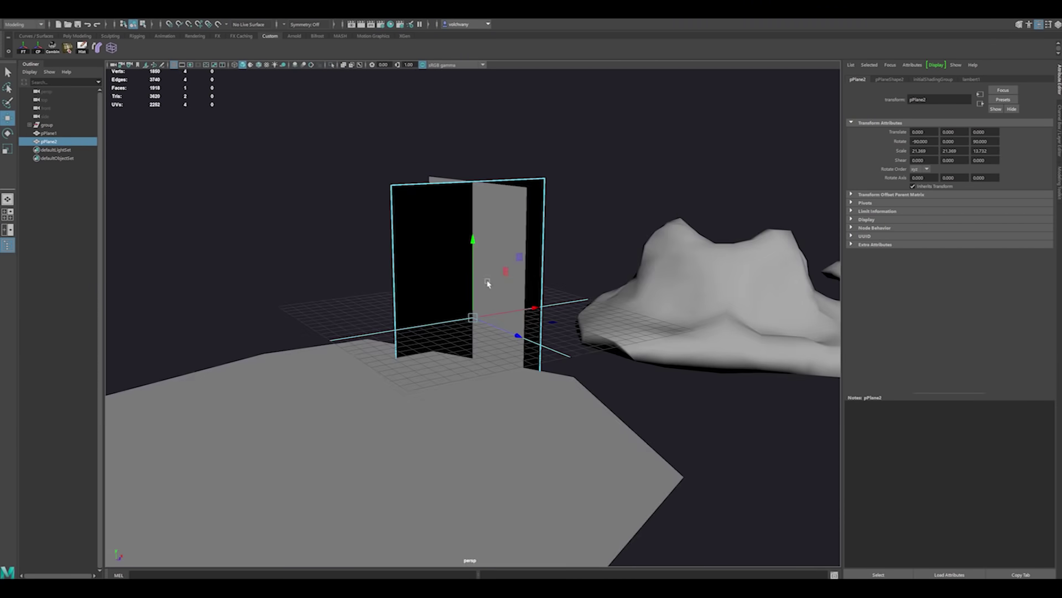
{"action": "left_click_drag", "start_coordinate": [491, 280], "coordinate": [480, 233], "text": "alt"}
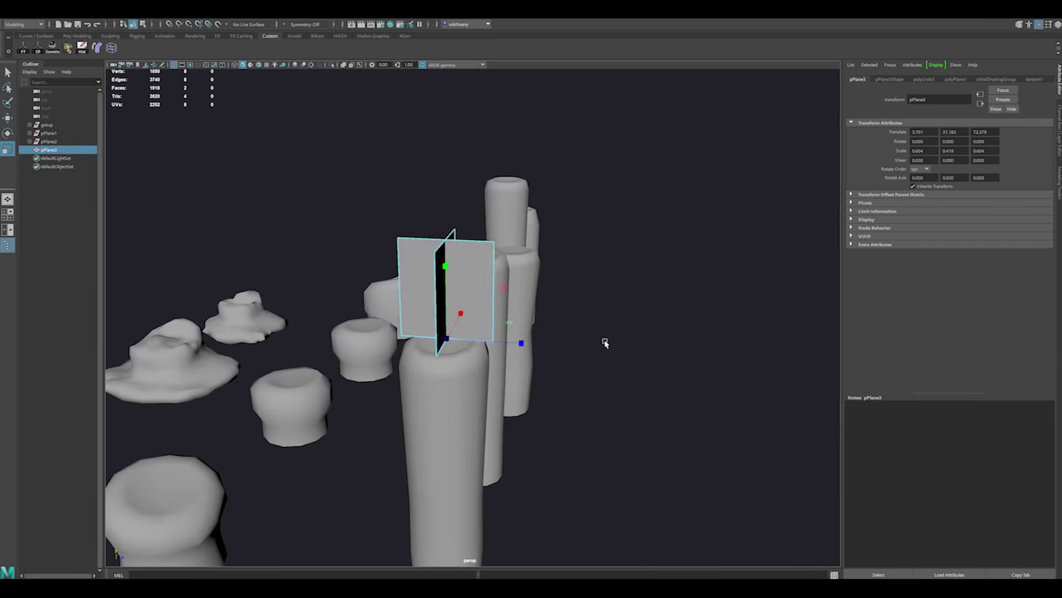
Step: Snap a shrunken flame plane onto a candle top, then paint a soft white teardrop flame on black
{"action": "left_click_drag", "start_coordinate": [605, 339], "coordinate": [565, 351], "text": "alt"}
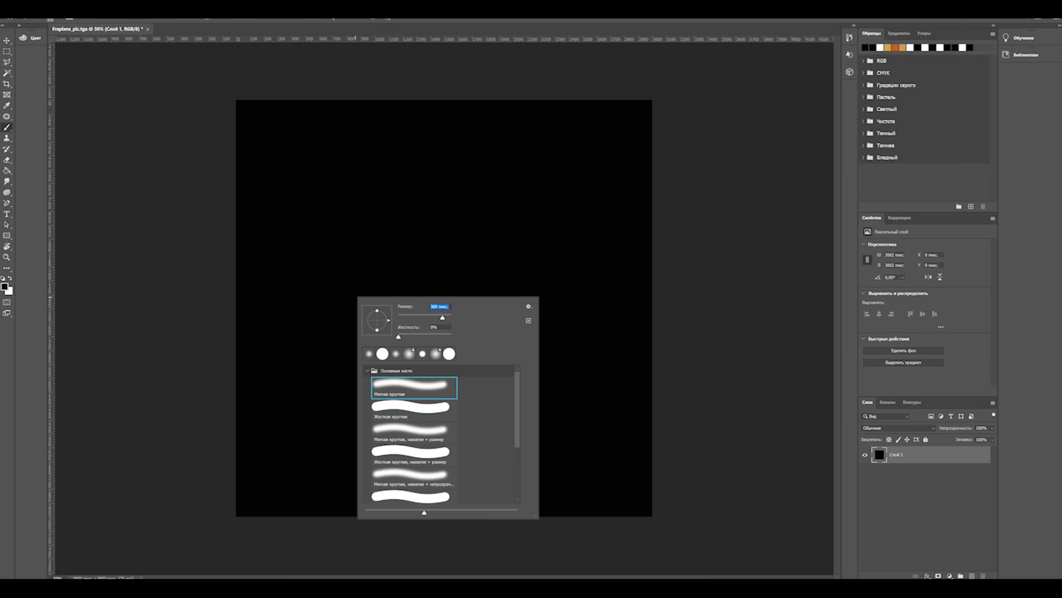
{"action": "key", "text": "Return"}
{"action": "key", "text": "x"}
{"action": "mouse_move", "coordinate": [391, 273]}
{"action": "left_mouse_down"}
{"action": "mouse_move", "coordinate": [482, 231]}
{"action": "mouse_move", "coordinate": [465, 400]}
{"action": "mouse_move", "coordinate": [530, 452]}
{"action": "left_mouse_up"}
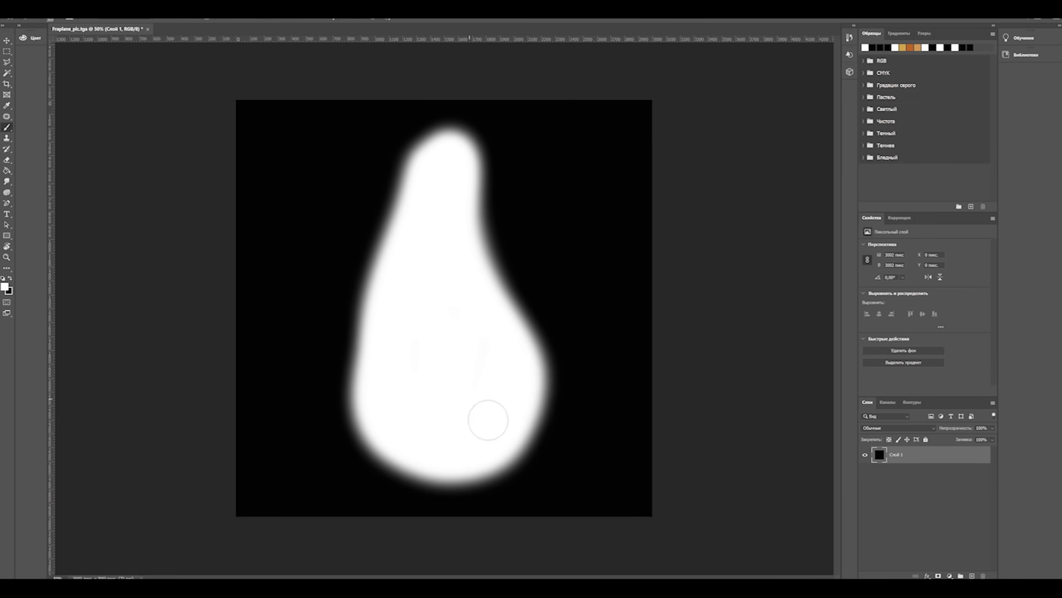
{"action": "left_click_drag", "start_coordinate": [363, 305], "coordinate": [515, 186]}
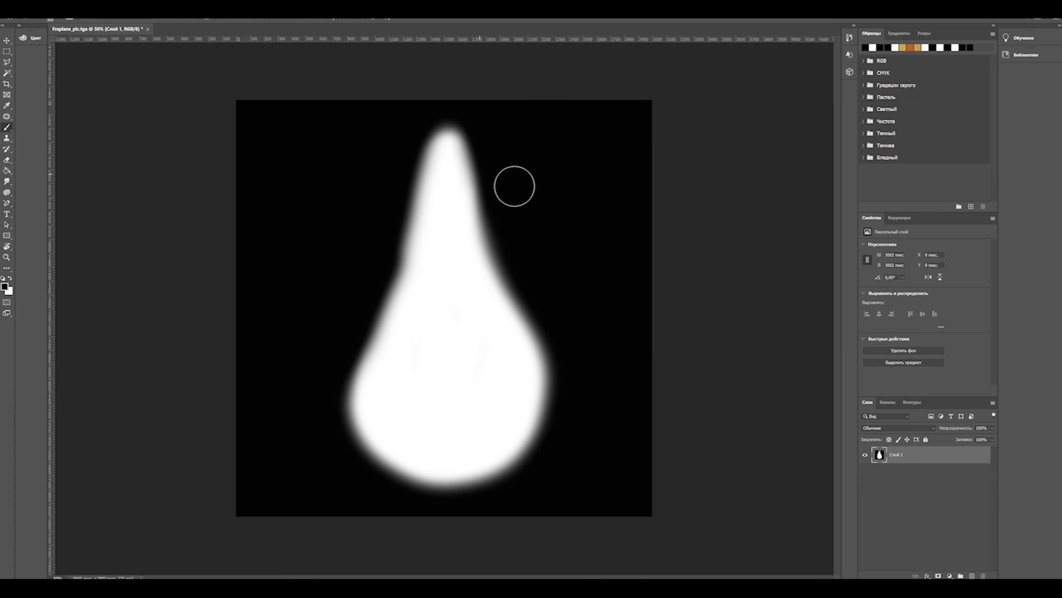
{"action": "left_click_drag", "start_coordinate": [502, 312], "coordinate": [411, 397]}
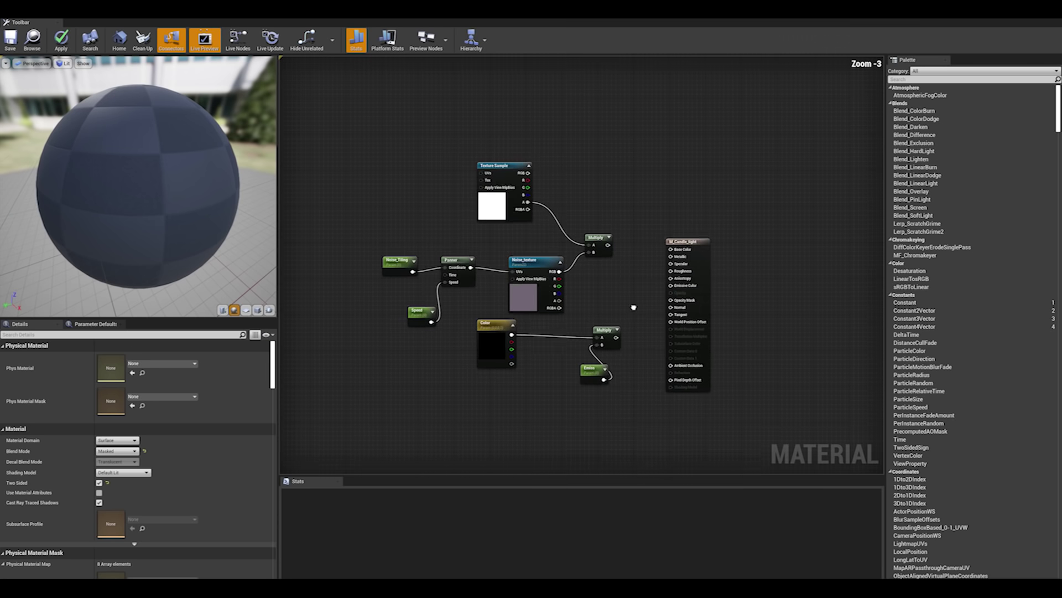
{"action": "scroll", "coordinate": [625, 288], "scroll_direction": "up", "scroll_amount": 2}
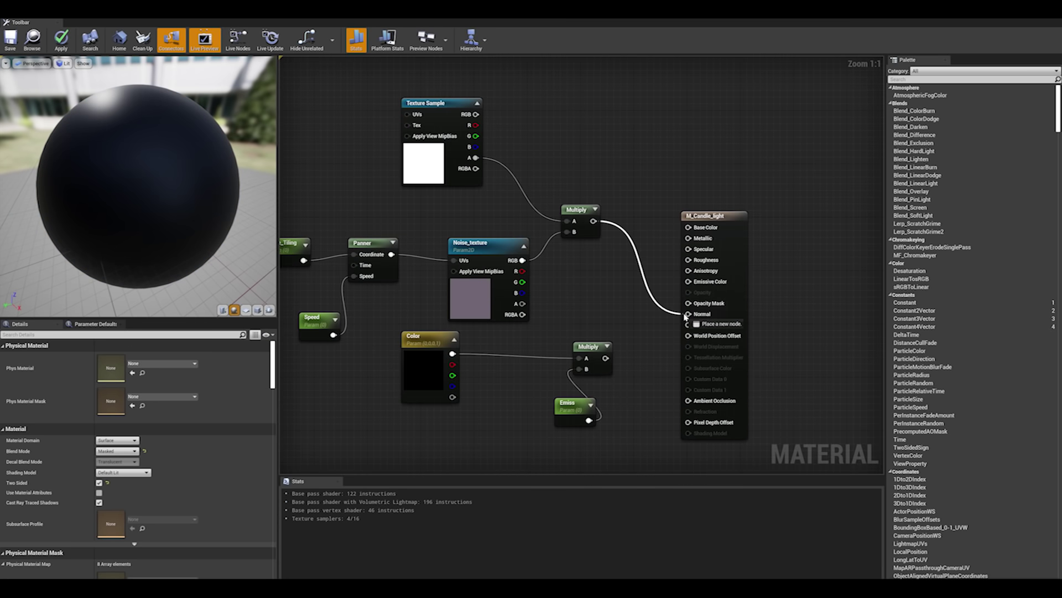
Step: Reposition the Emiss node and wire the Color × Emiss Multiply output into Emissive Color
{"action": "right_click_drag", "start_coordinate": [631, 318], "coordinate": [636, 250]}
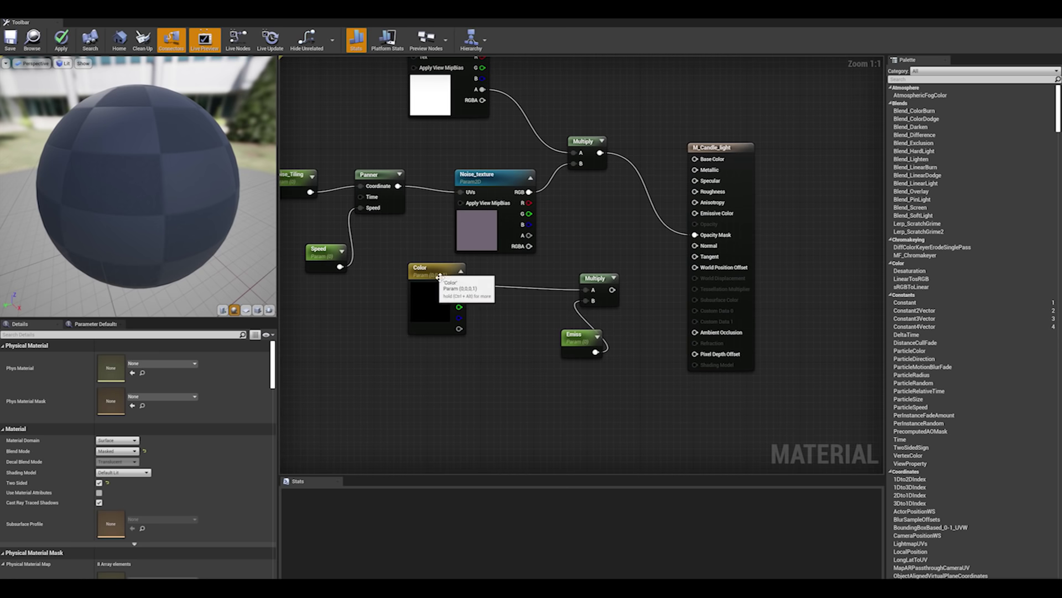
{"action": "left_click", "coordinate": [449, 292]}
{"action": "left_click", "coordinate": [617, 297]}
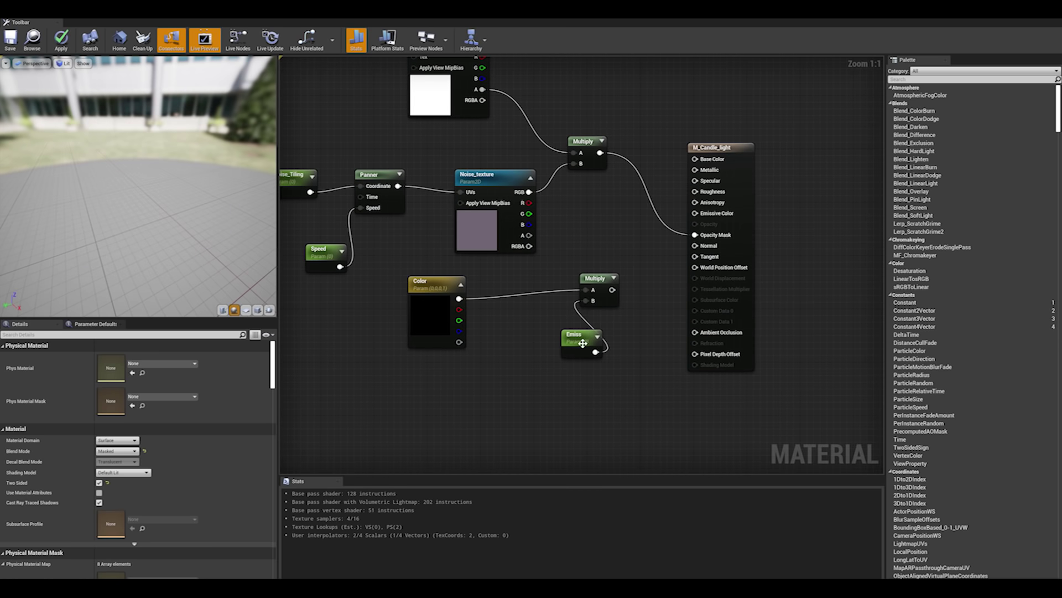
{"action": "left_click_drag", "start_coordinate": [582, 343], "coordinate": [548, 327]}
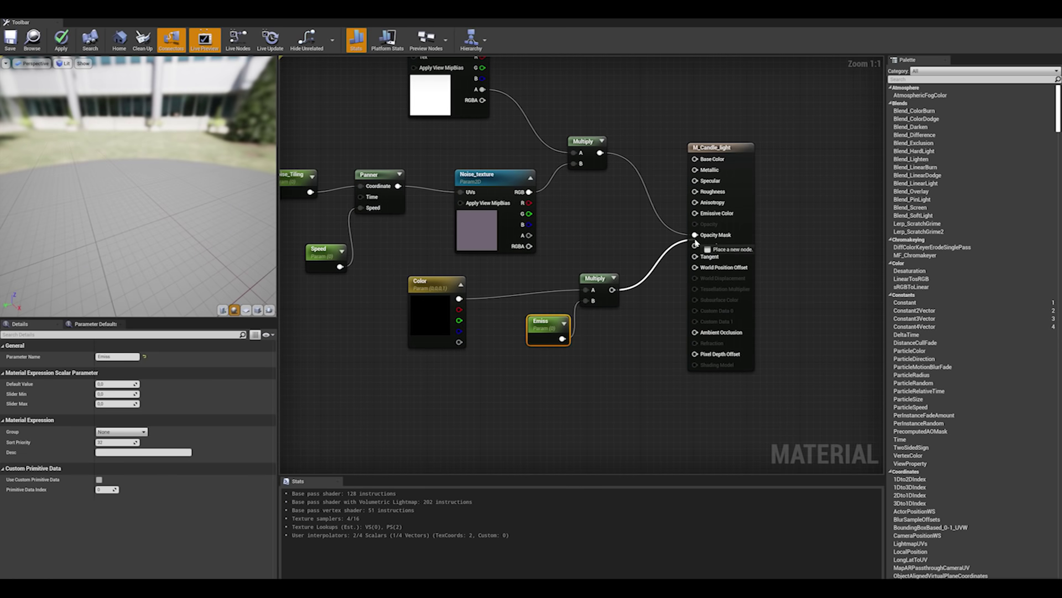
{"action": "left_click_drag", "start_coordinate": [696, 212], "coordinate": [696, 213]}
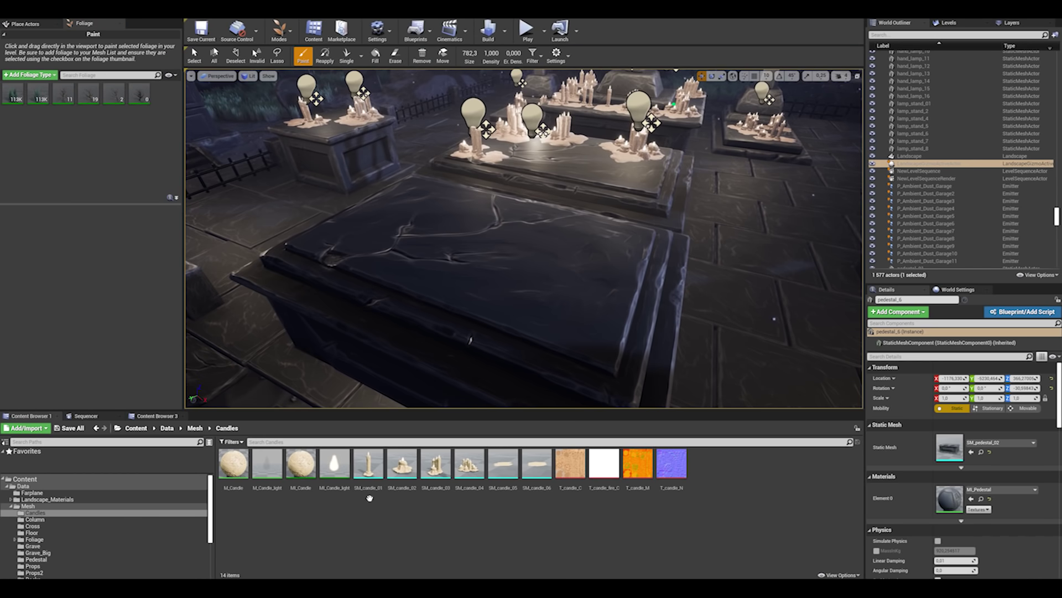
Step: Add the six candle meshes SM_candle_01 to SM_candle_06 as foliage types
{"action": "left_click_drag", "start_coordinate": [370, 498], "coordinate": [446, 493]}
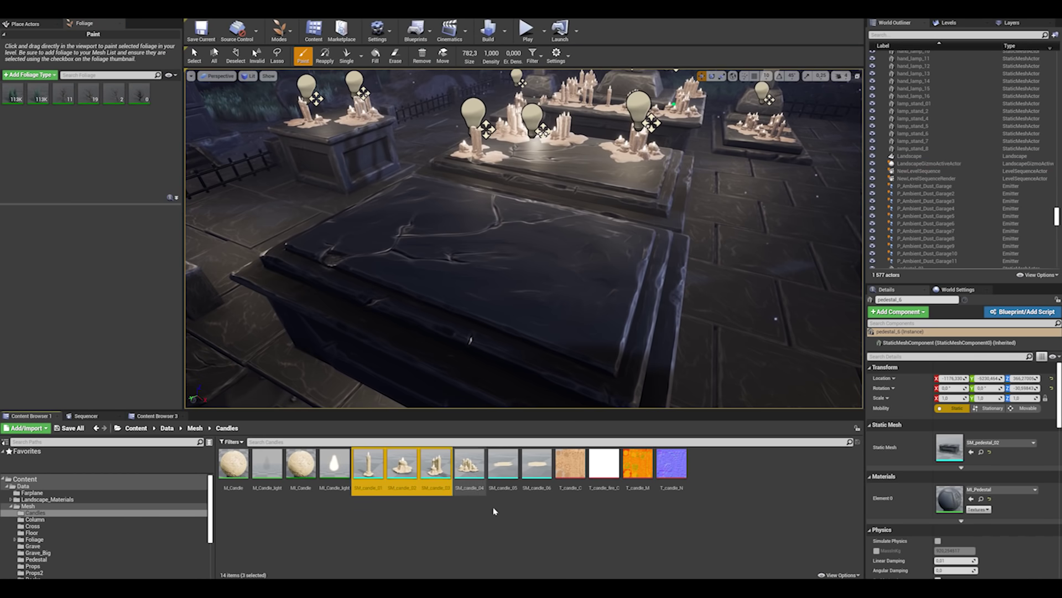
{"action": "left_click", "coordinate": [368, 465]}
{"action": "left_click", "coordinate": [536, 465], "text": "shift"}
{"action": "left_click_drag", "start_coordinate": [536, 464], "coordinate": [154, 98]}
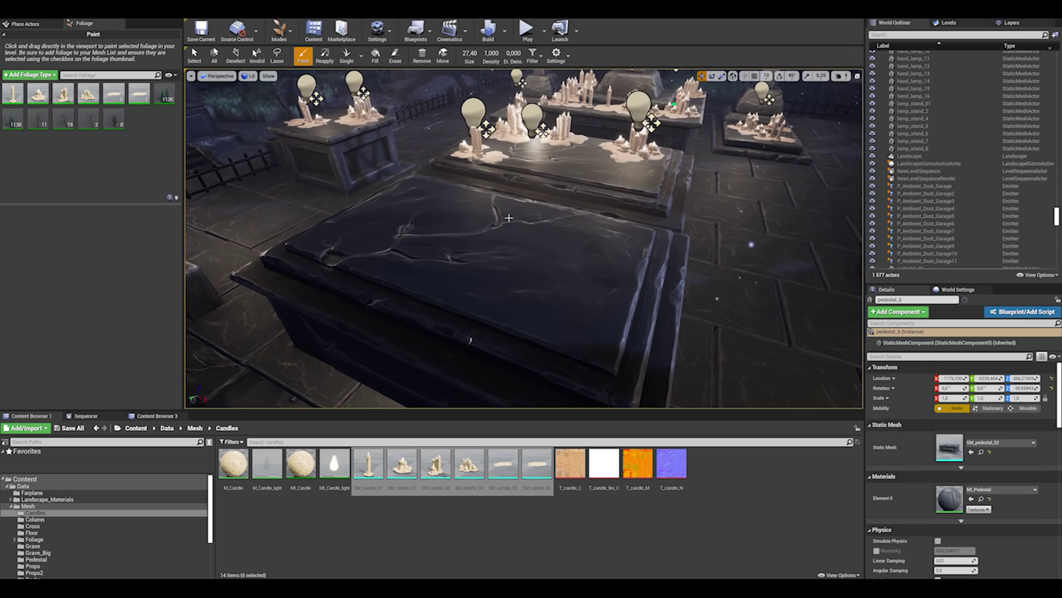
Step: Paint candle clusters onto the tomb, undoing unwanted placements, then switch to rotation
{"action": "left_click_drag", "start_coordinate": [498, 287], "coordinate": [505, 291]}
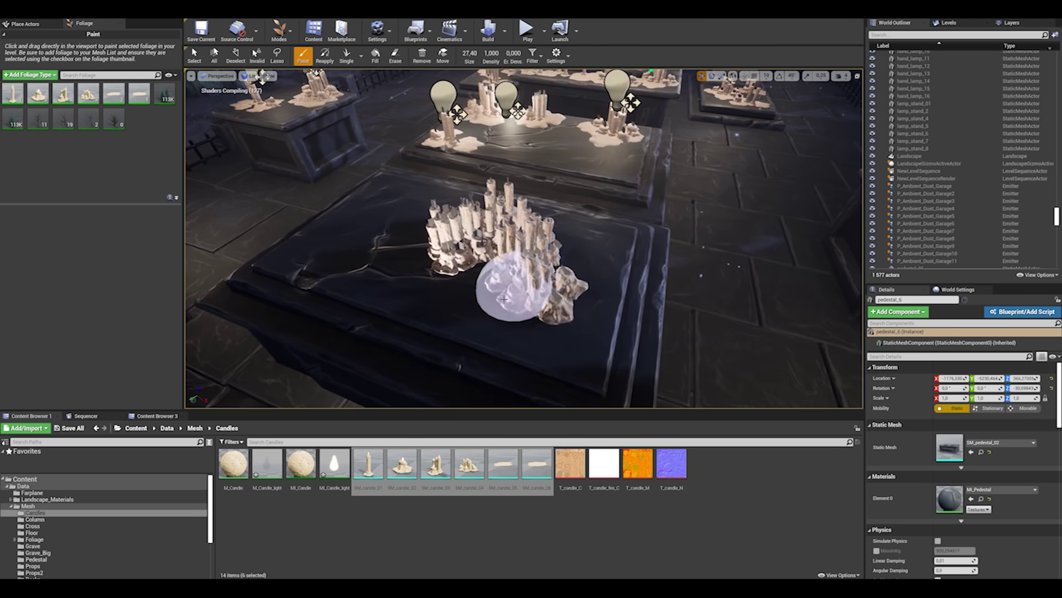
{"action": "key", "text": "ctrl+z"}
{"action": "key", "text": "ctrl+a"}
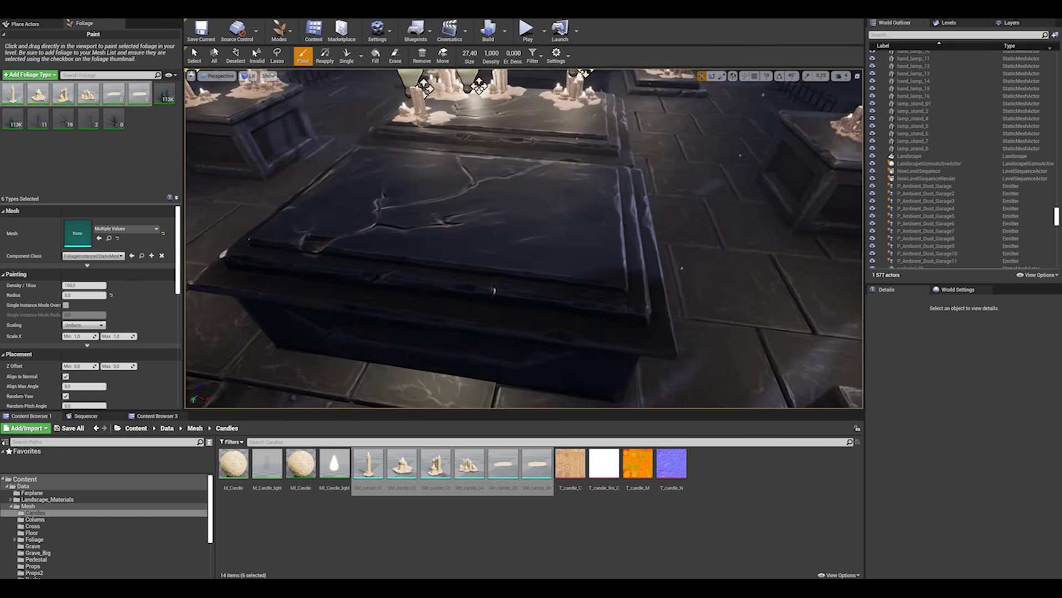
{"action": "left_click", "coordinate": [498, 335]}
{"action": "key", "text": "ctrl+z"}
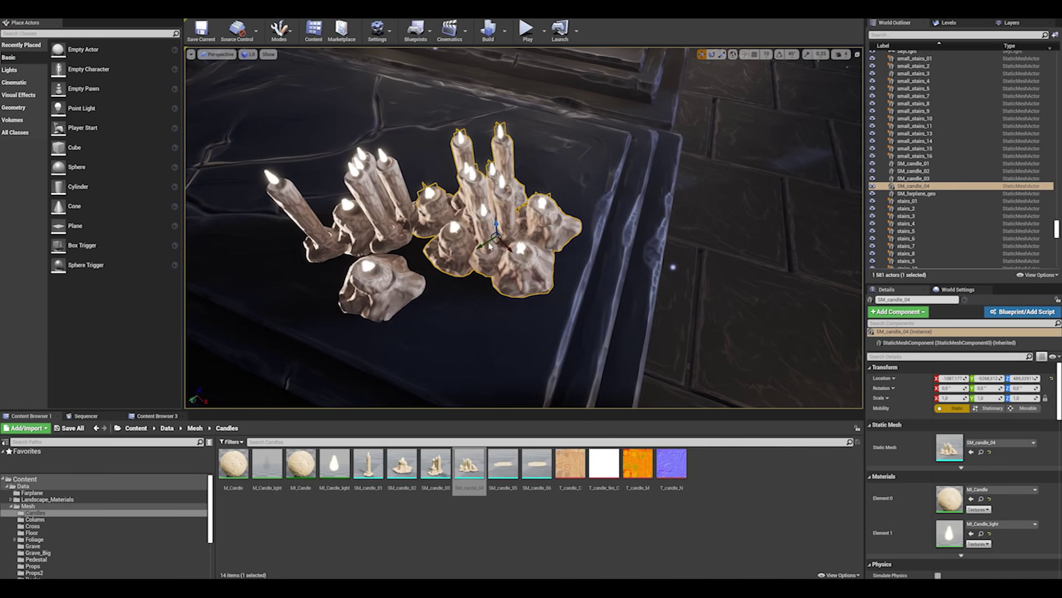
{"action": "key", "text": "e"}
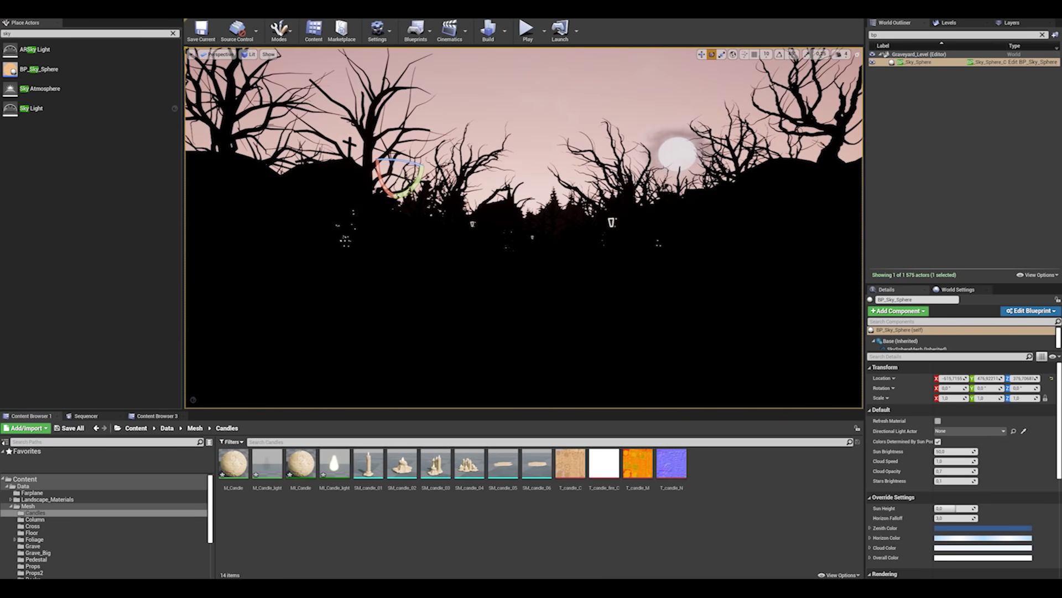
Step: Lower BP_Sky_Sphere Sun Height to about -0.86 and add a Sky Light with adjusted Intensity Scale
{"action": "scroll", "coordinate": [950, 438], "scroll_direction": "down", "scroll_amount": 1}
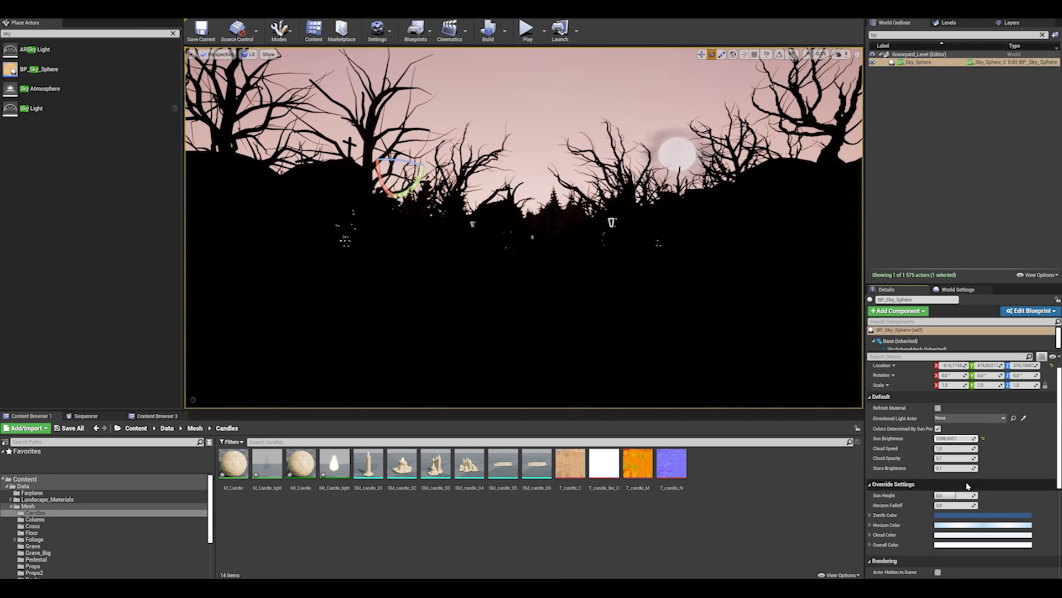
{"action": "left_click_drag", "start_coordinate": [956, 495], "coordinate": [941, 495]}
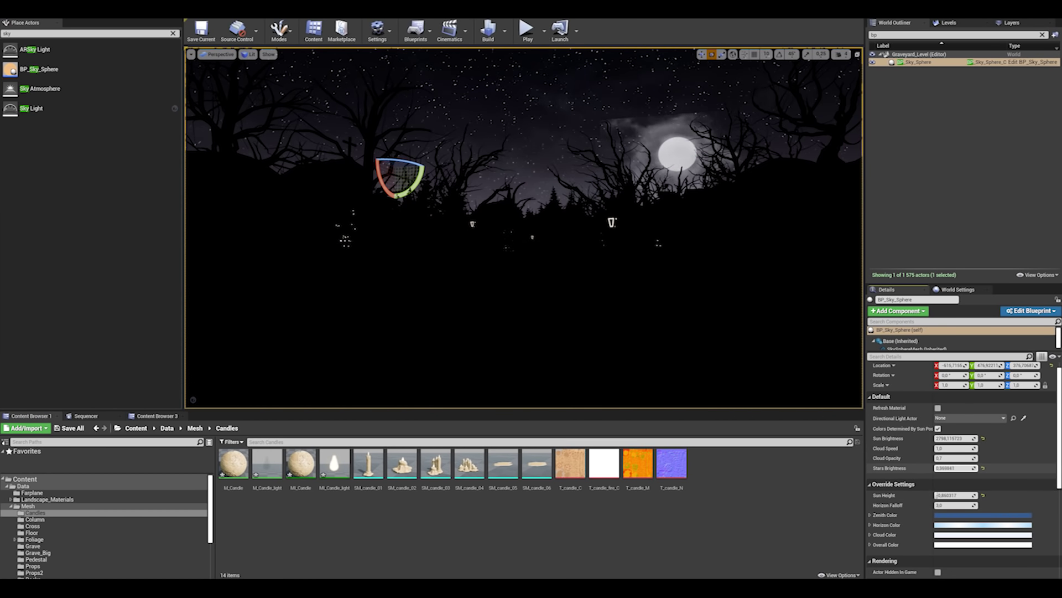
{"action": "left_click_drag", "start_coordinate": [56, 111], "coordinate": [477, 220]}
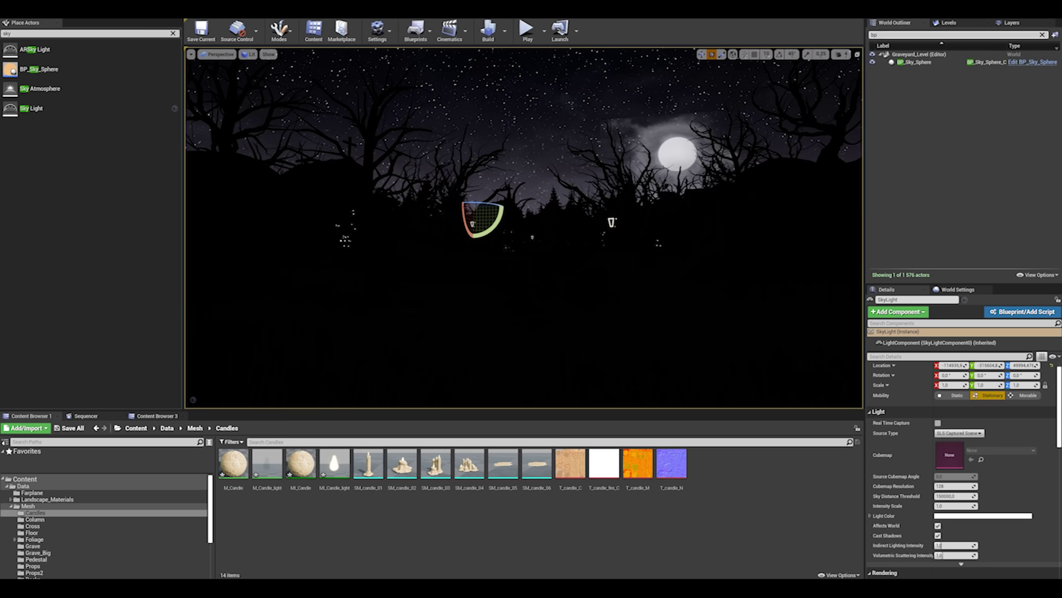
{"action": "left_click_drag", "start_coordinate": [959, 505], "coordinate": [955, 502]}
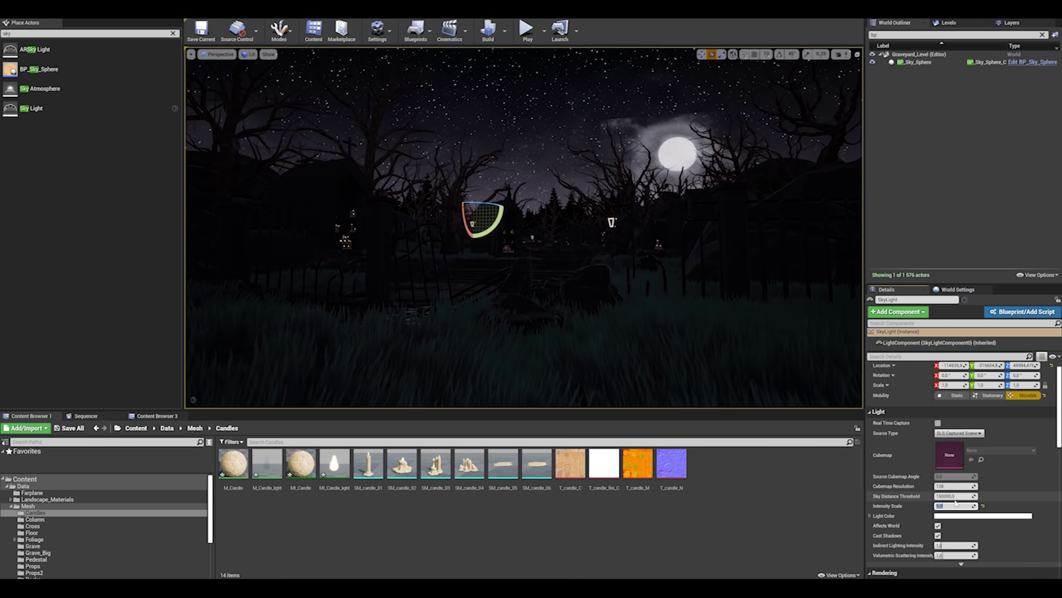
Step: Add a movable directional light with lowered intensity to darken the scene
{"action": "type", "text": "dir"}
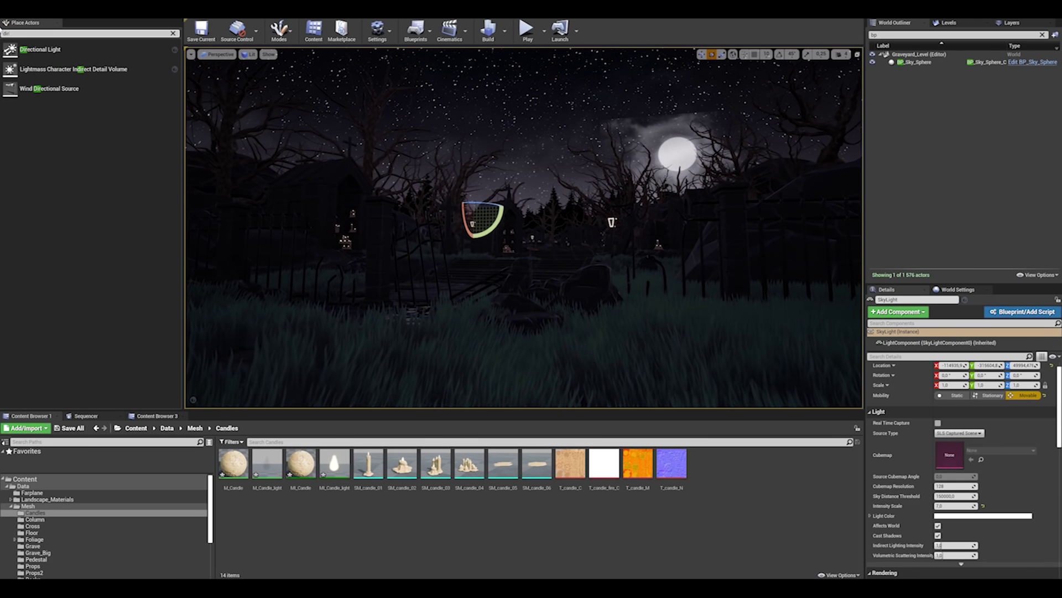
{"action": "type", "text": "e"}
{"action": "left_click_drag", "start_coordinate": [40, 49], "coordinate": [415, 132]}
{"action": "left_click", "coordinate": [1021, 395]}
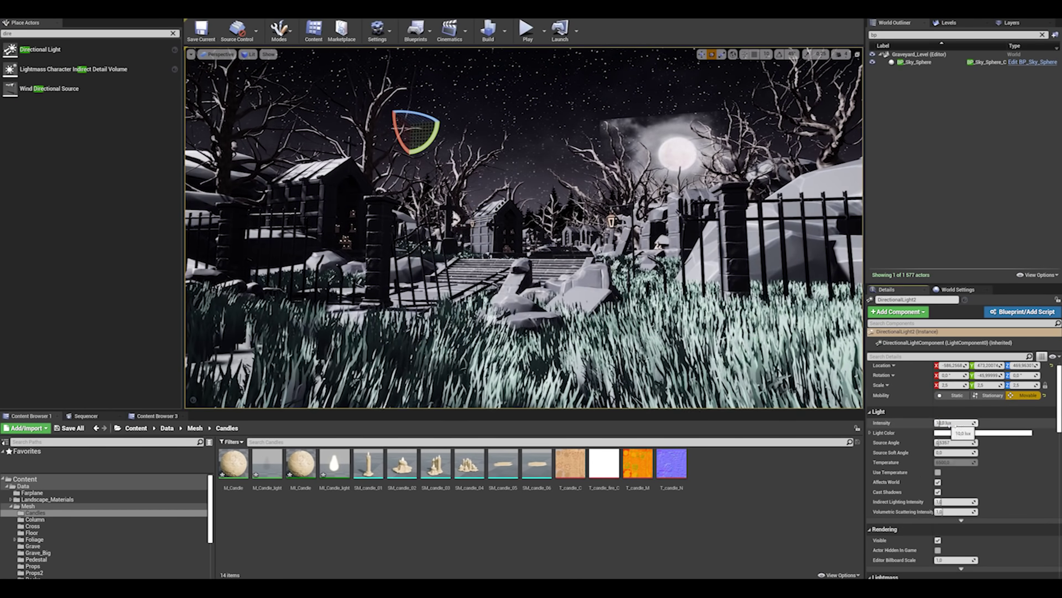
{"action": "left_click_drag", "start_coordinate": [953, 424], "coordinate": [946, 421]}
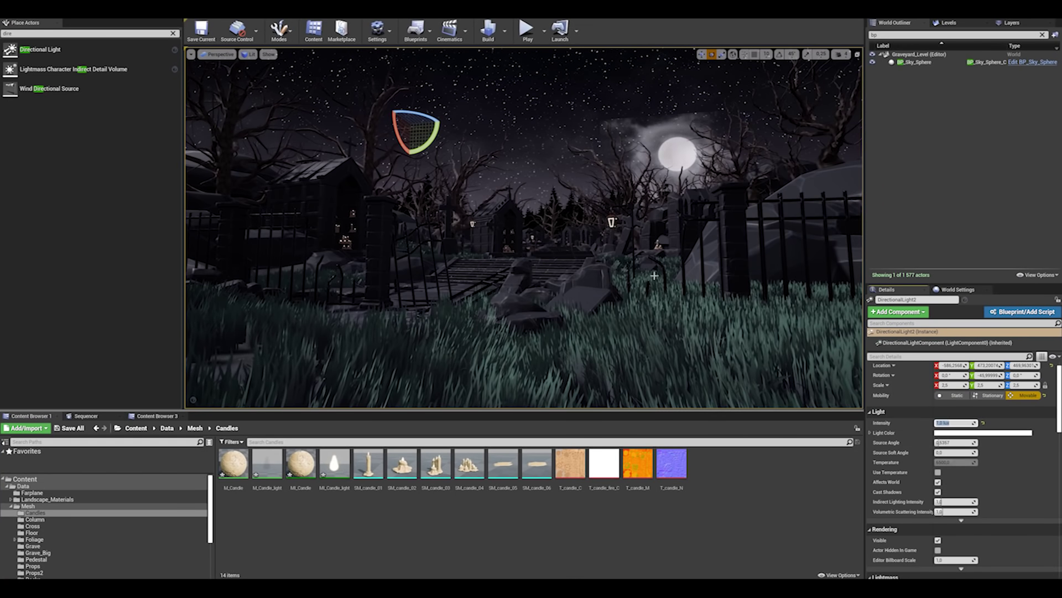
Step: Re-angle the moonlight and tint it pale lavender (CBCCFF)
{"action": "left_click_drag", "start_coordinate": [416, 114], "coordinate": [498, 119]}
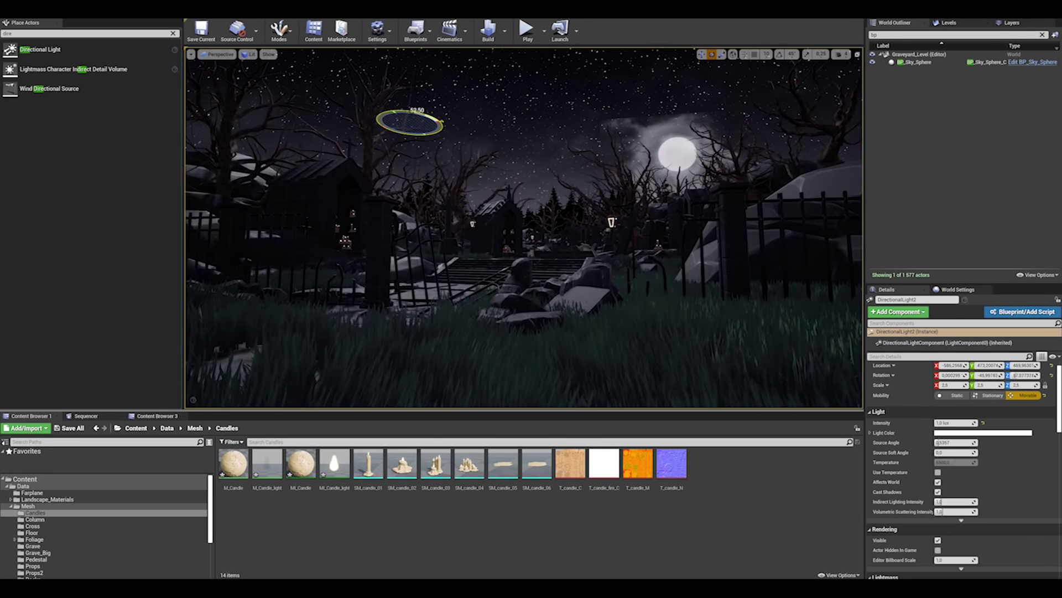
{"action": "left_click_drag", "start_coordinate": [401, 124], "coordinate": [470, 103]}
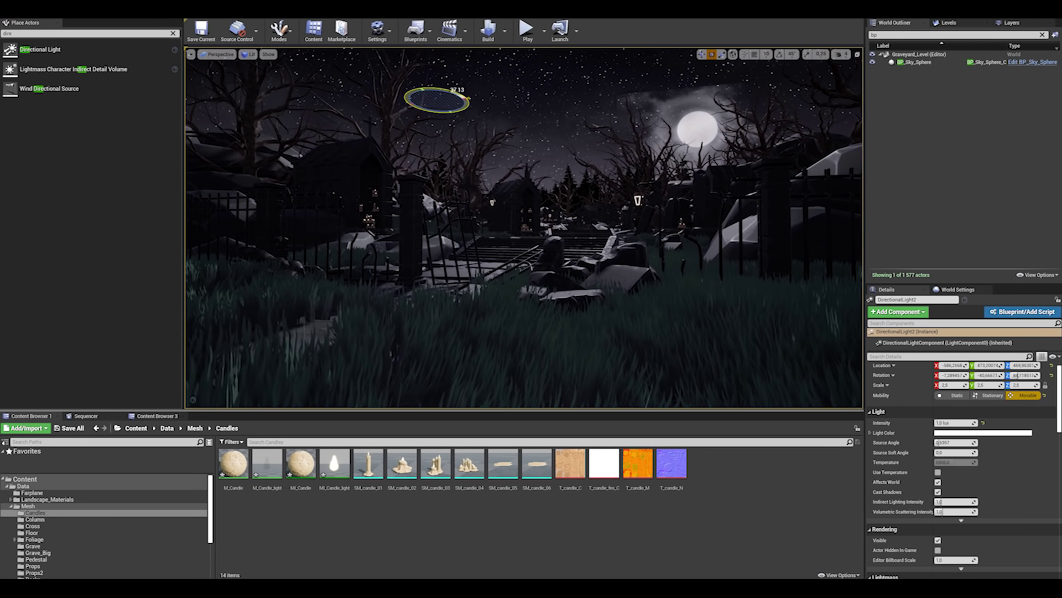
{"action": "left_click_drag", "start_coordinate": [468, 99], "coordinate": [470, 102]}
{"action": "left_click", "coordinate": [982, 432]}
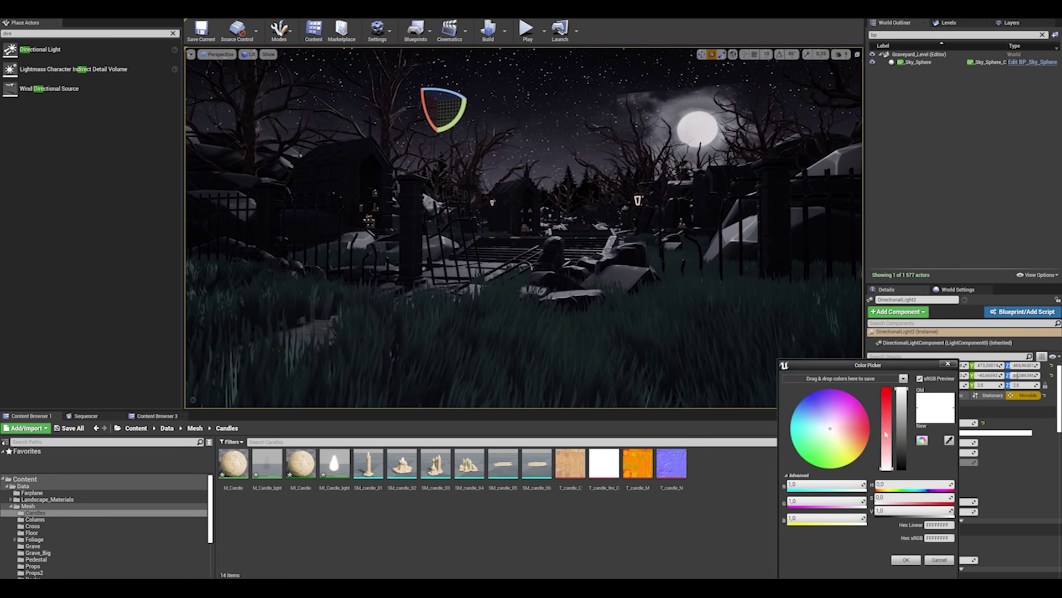
{"action": "left_click_drag", "start_coordinate": [886, 468], "coordinate": [886, 434]}
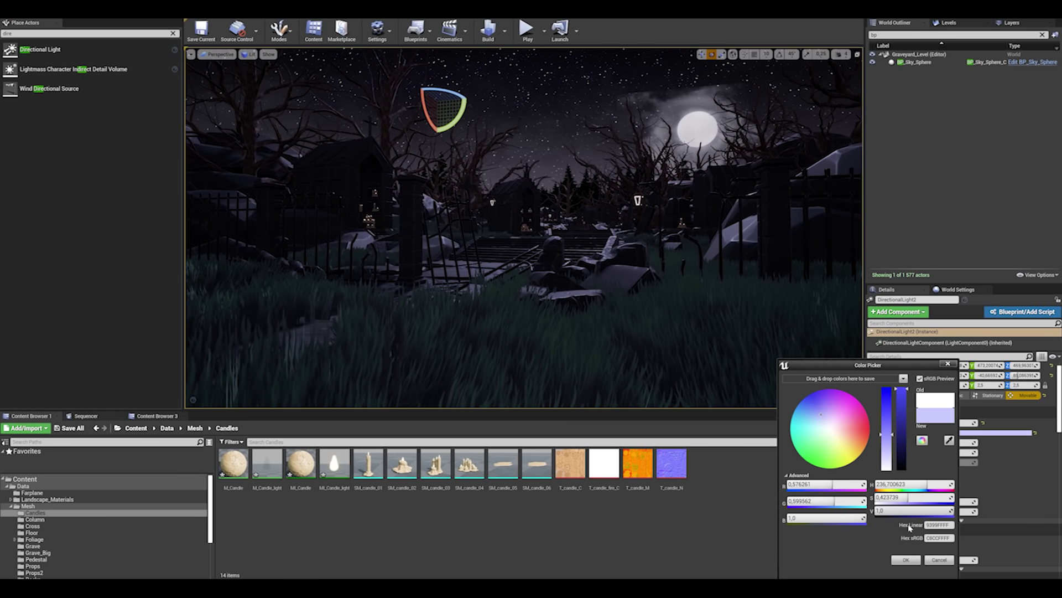
{"action": "left_click", "coordinate": [906, 560]}
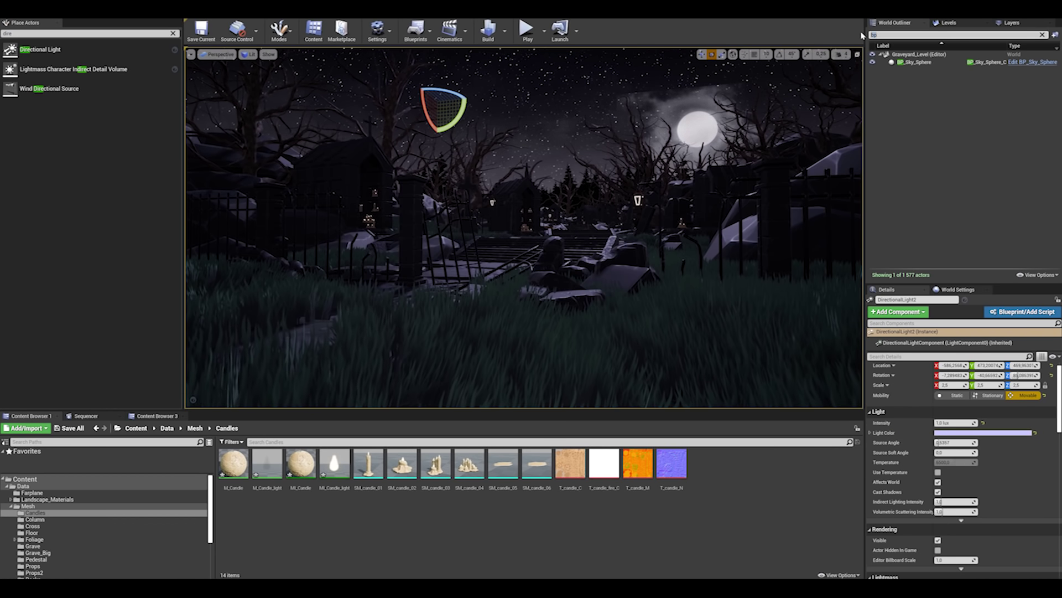
Step: Filter the Outliner for 'fog' to show only the height fog
{"action": "key", "text": "BackSpace"}
{"action": "key", "text": "BackSpace"}
{"action": "type", "text": "fog"}
{"action": "left_click", "coordinate": [872, 62]}
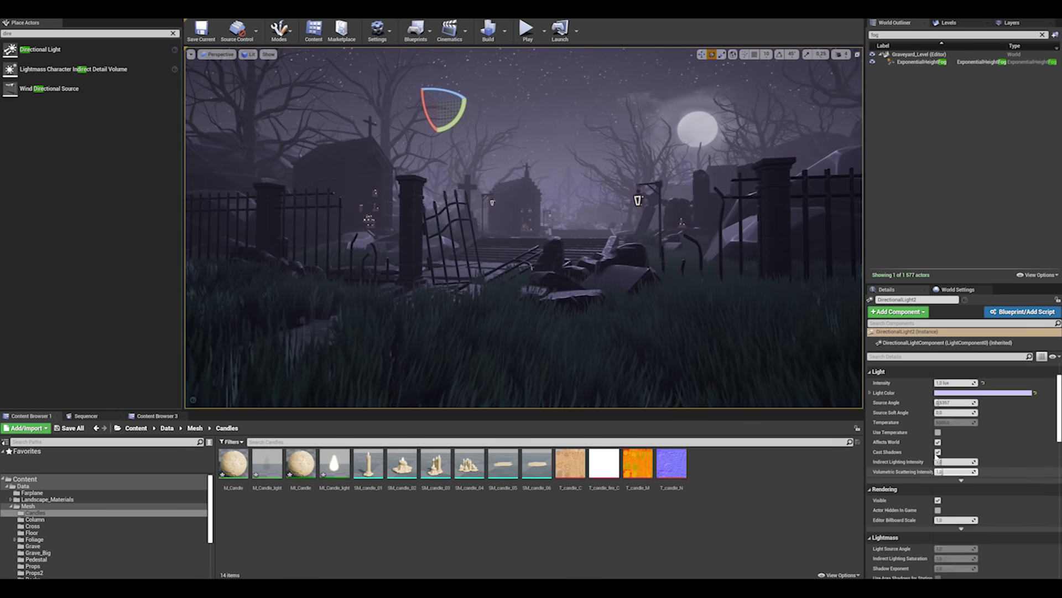
Step: Filter properties for 'vol' and raise the height fog's Extinction Scale to about 5.3
{"action": "left_click", "coordinate": [941, 323]}
{"action": "type", "text": "volum"}
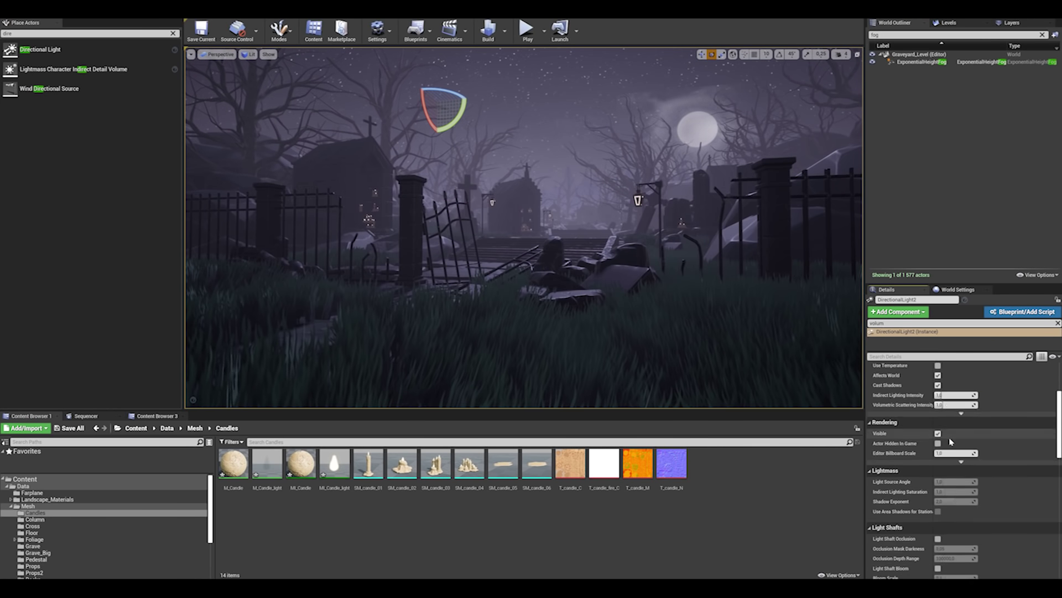
{"action": "left_click", "coordinate": [919, 61]}
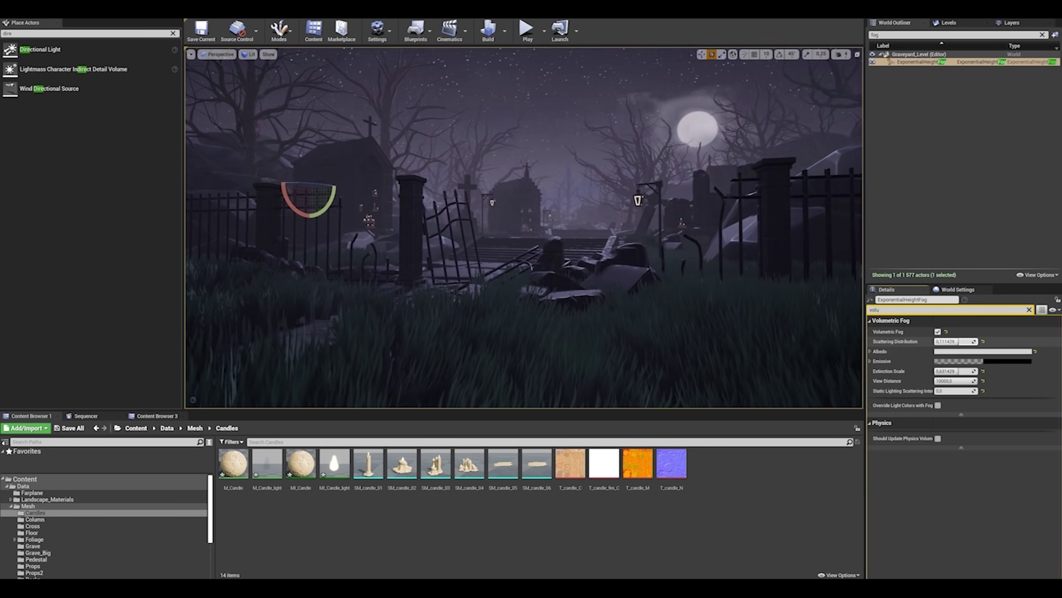
{"action": "left_click_drag", "start_coordinate": [946, 370], "coordinate": [963, 371]}
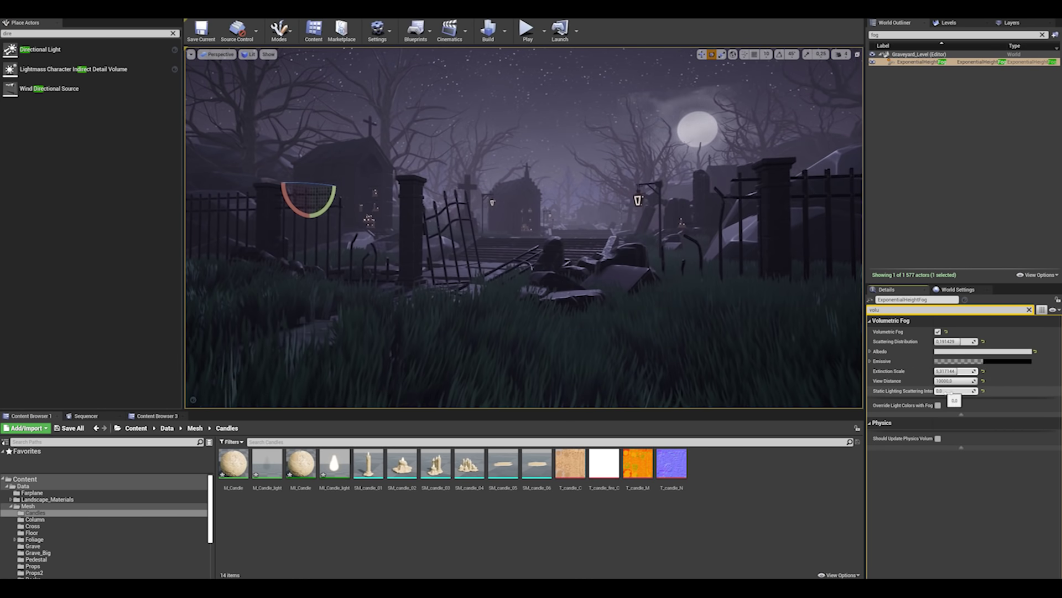
Step: Filter the Outliner for 'dire' and re-angle DirectionalLight2 to about 58
{"action": "left_click", "coordinate": [954, 34]}
{"action": "key", "text": "BackSpace"}
{"action": "key", "text": "BackSpace"}
{"action": "key", "text": "BackSpace"}
{"action": "type", "text": "dire"}
{"action": "left_click", "coordinate": [917, 69]}
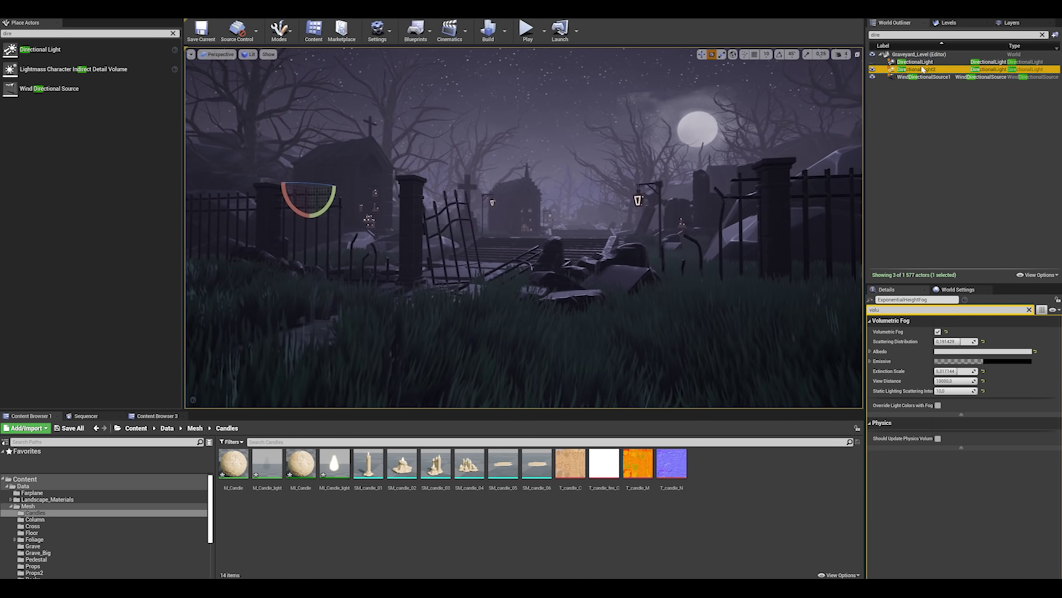
{"action": "mouse_move", "coordinate": [455, 96]}
{"action": "left_mouse_down"}
{"action": "mouse_move", "coordinate": [391, 94]}
{"action": "mouse_move", "coordinate": [468, 98]}
{"action": "mouse_move", "coordinate": [443, 95]}
{"action": "mouse_move", "coordinate": [438, 70]}
{"action": "mouse_move", "coordinate": [448, 91]}
{"action": "left_mouse_up"}
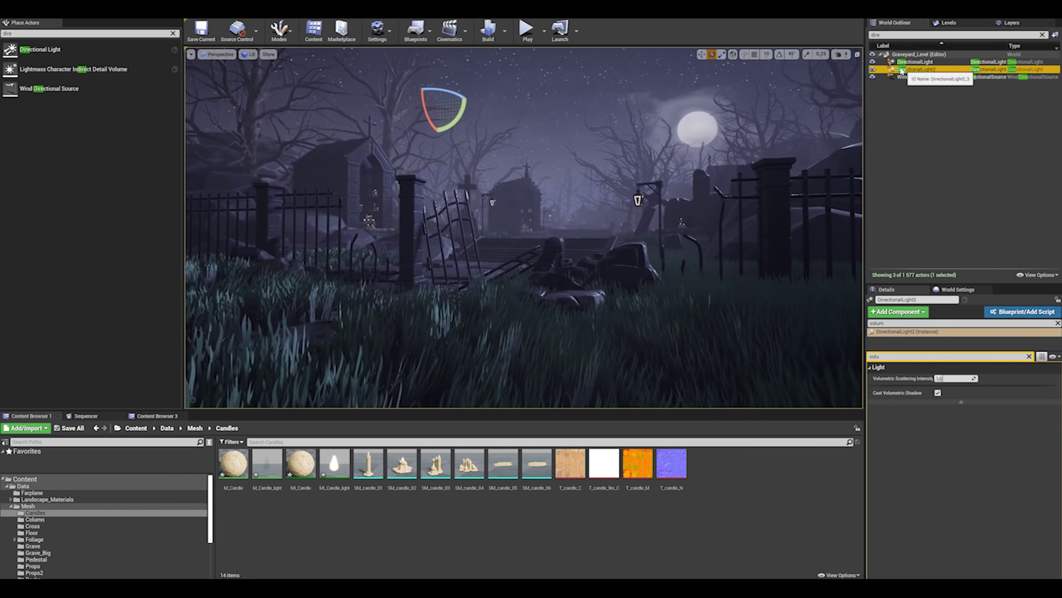
Step: Delete DirectionalLight2 and select all point lights filtered by 'poin'
{"action": "key", "text": "Delete"}
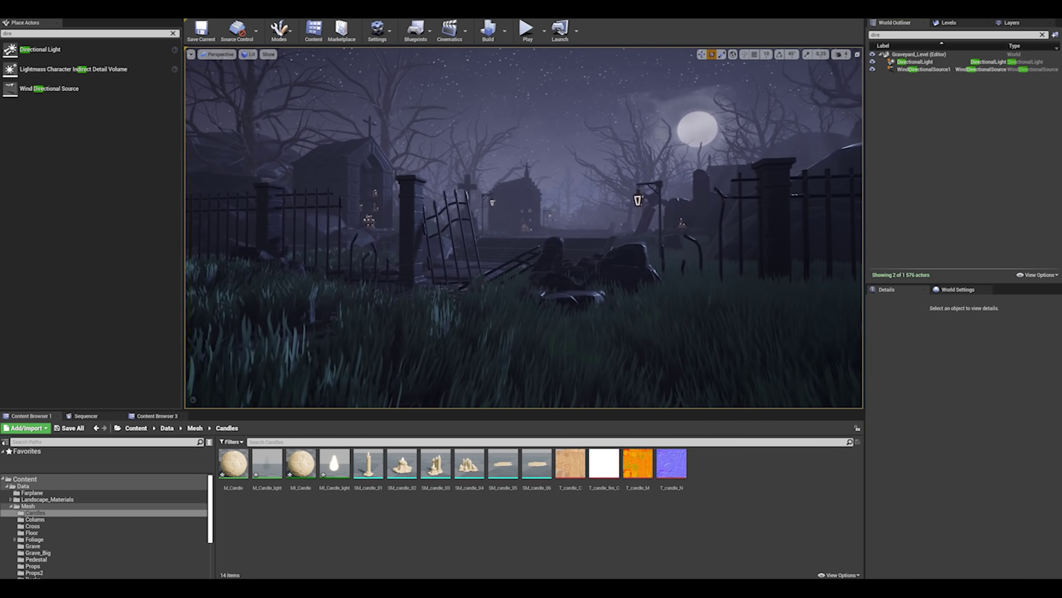
{"action": "type", "text": "poin"}
{"action": "left_click", "coordinate": [913, 62]}
{"action": "scroll", "coordinate": [931, 212], "scroll_direction": "down", "scroll_amount": 10}
{"action": "key", "text": "ctrl+a"}
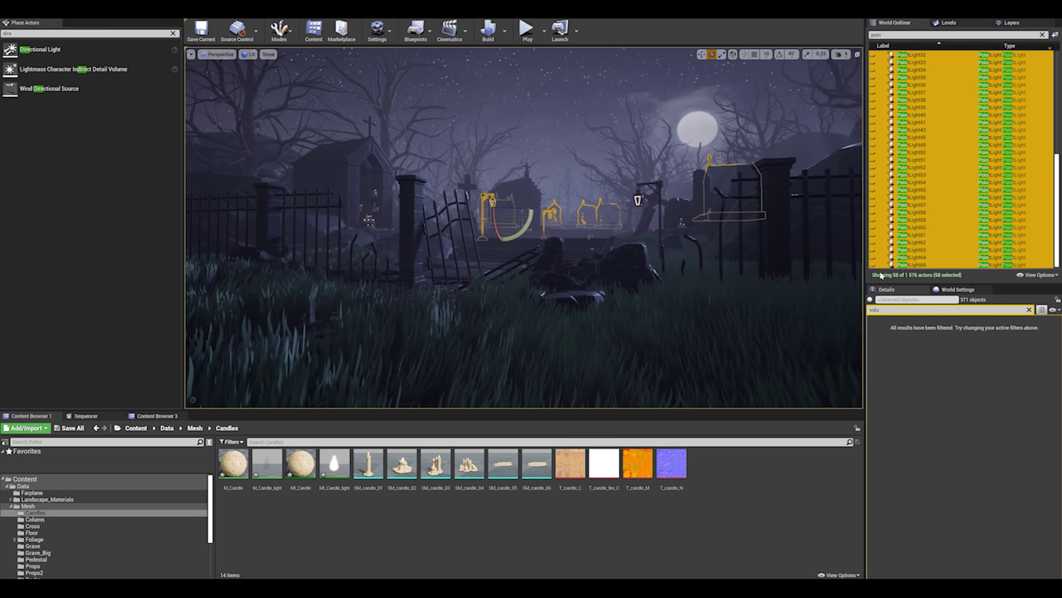
Step: Set the point lights' Volumetric Scattering Intensity to 0, then view the altar overview
{"action": "left_click", "coordinate": [531, 111]}
{"action": "right_click_drag", "start_coordinate": [531, 111], "coordinate": [531, 144]}
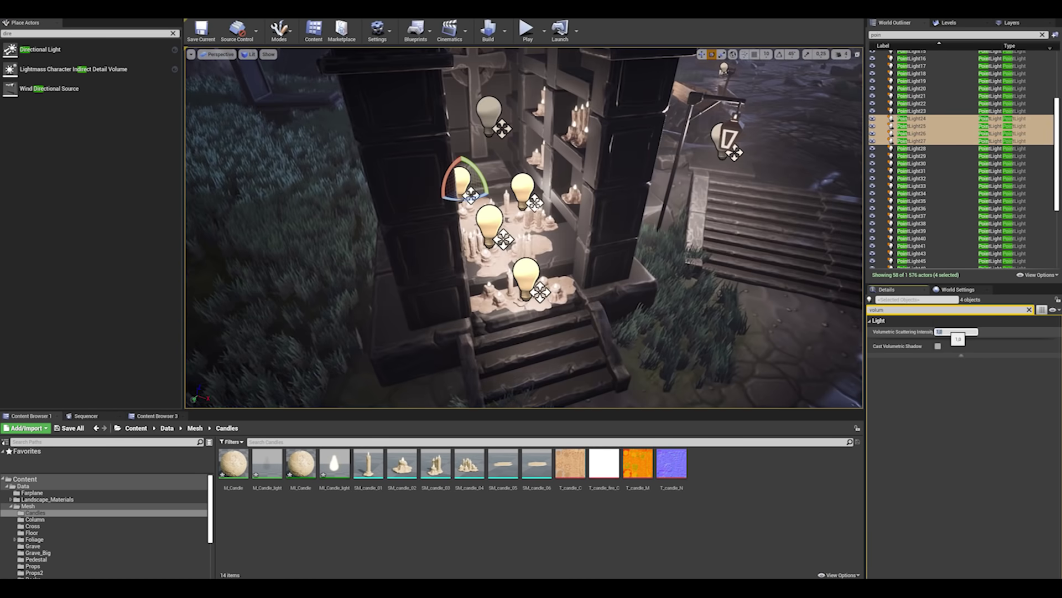
{"action": "type", "text": "10"}
{"action": "key", "text": "Return"}
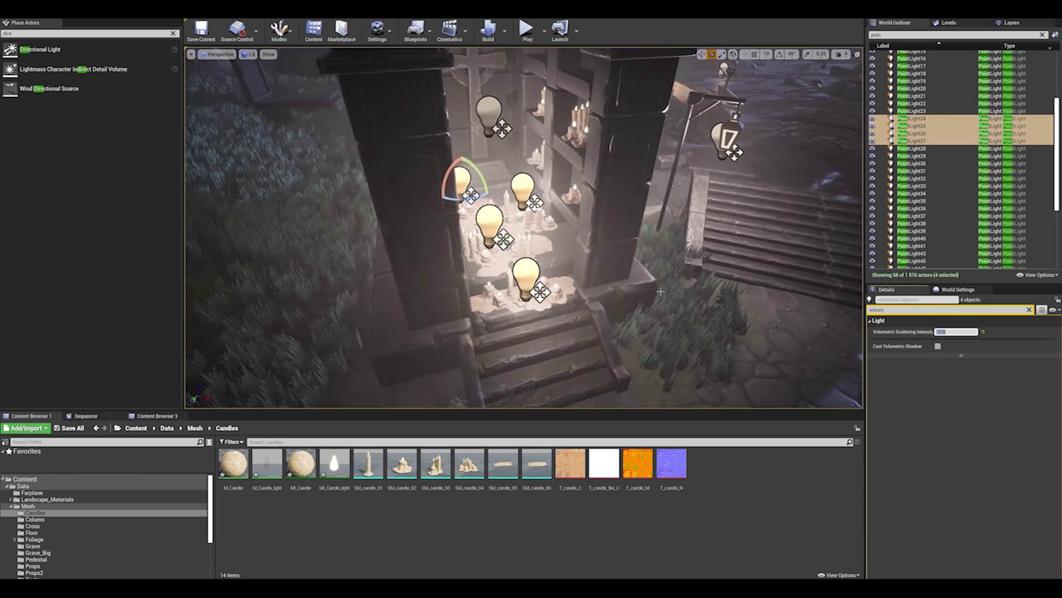
{"action": "type", "text": "0"}
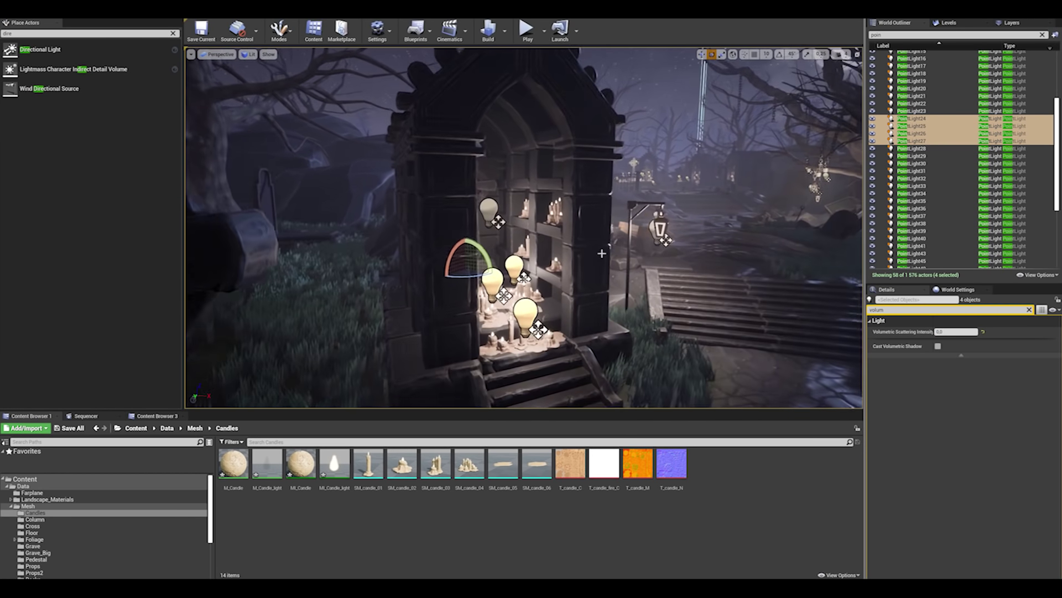
{"action": "key", "text": "Return"}
{"action": "key", "text": "Return"}
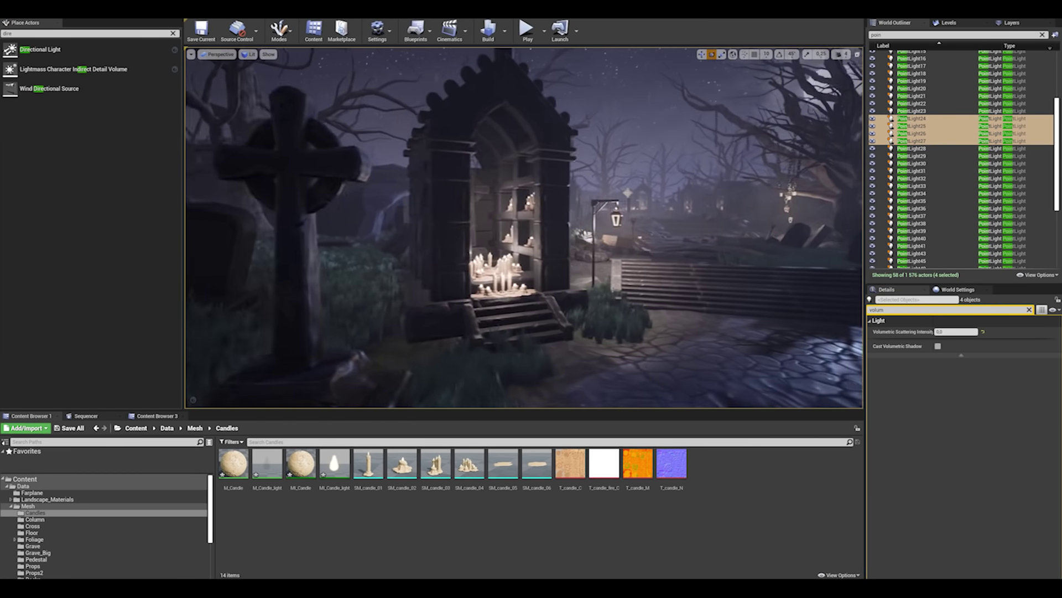
{"action": "left_click", "coordinate": [854, 111]}
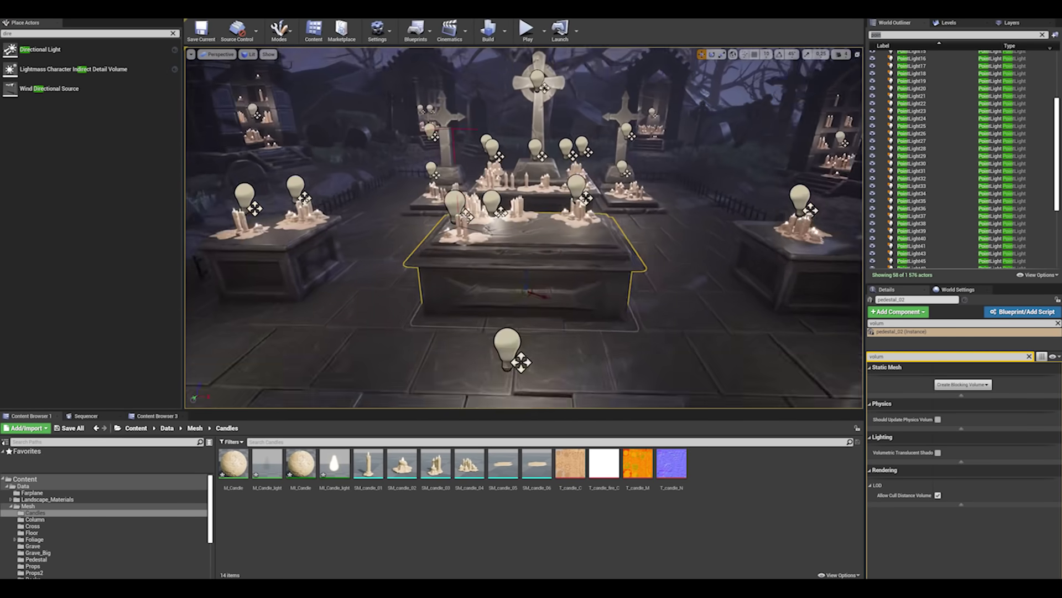
{"action": "key", "text": "g"}
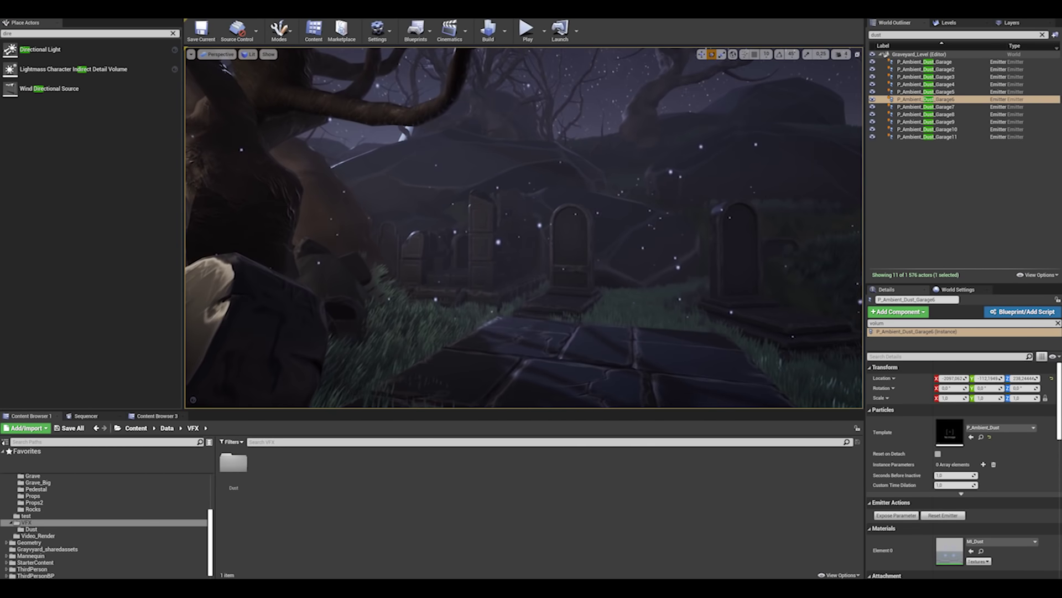
Step: Create a new template-based Niagara Emitter in the VFX folder
{"action": "right_click", "coordinate": [319, 507]}
{"action": "mouse_move", "coordinate": [354, 430]}
{"action": "left_click", "coordinate": [459, 473]}
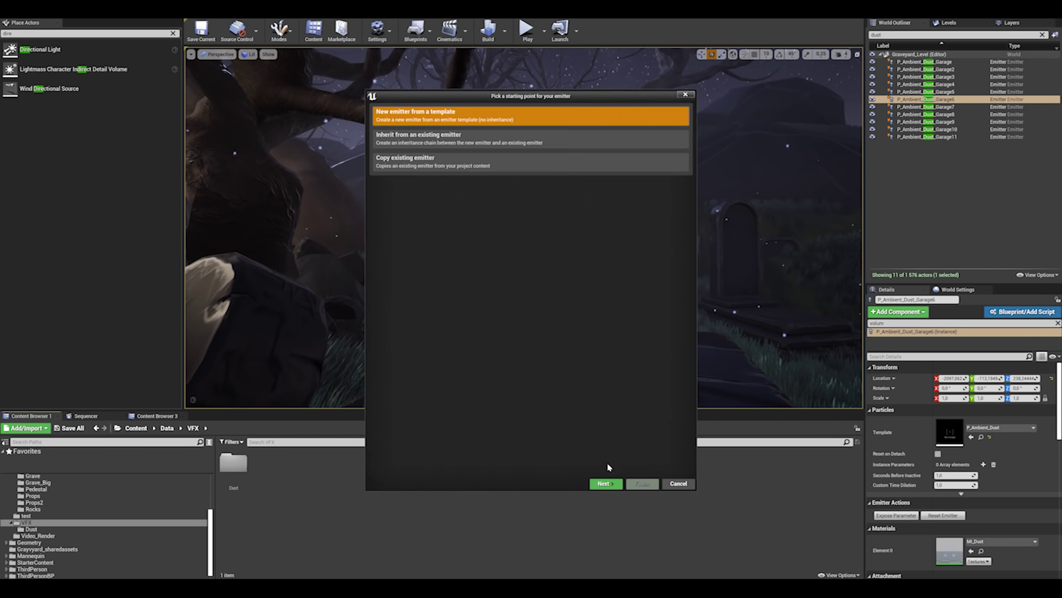
{"action": "left_click", "coordinate": [605, 483]}
{"action": "left_click", "coordinate": [465, 269]}
{"action": "left_click", "coordinate": [642, 483]}
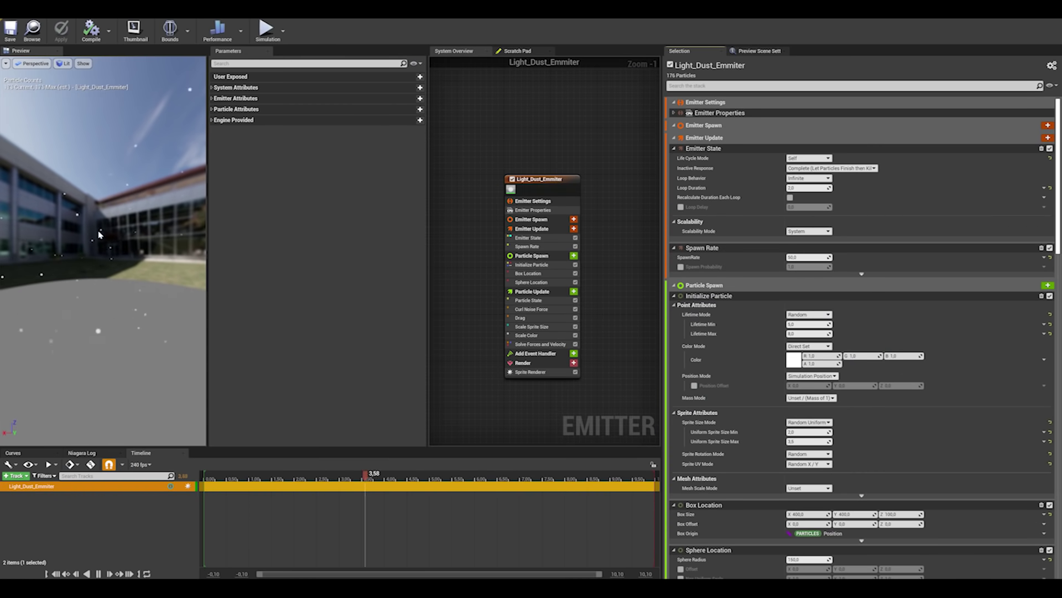
Step: Review the emitter's Spawn Rate and the M_Dust material output node
{"action": "left_click_drag", "start_coordinate": [99, 234], "coordinate": [119, 199]}
{"action": "left_click", "coordinate": [526, 246]}
{"action": "left_click", "coordinate": [809, 113]}
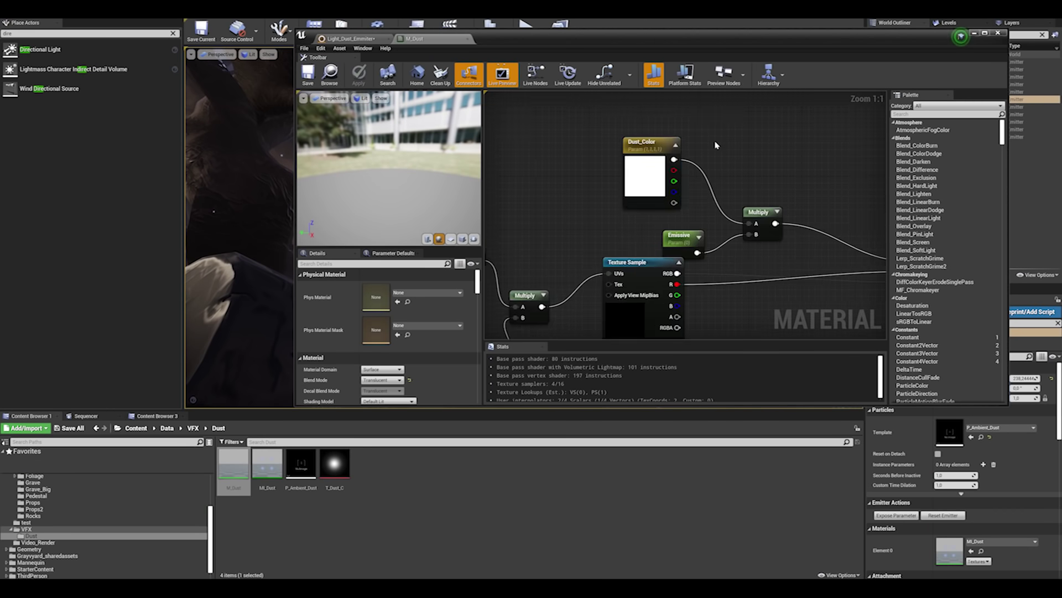
{"action": "scroll", "coordinate": [715, 145], "scroll_direction": "down", "scroll_amount": 1}
{"action": "right_click_drag", "start_coordinate": [715, 145], "coordinate": [605, 161]}
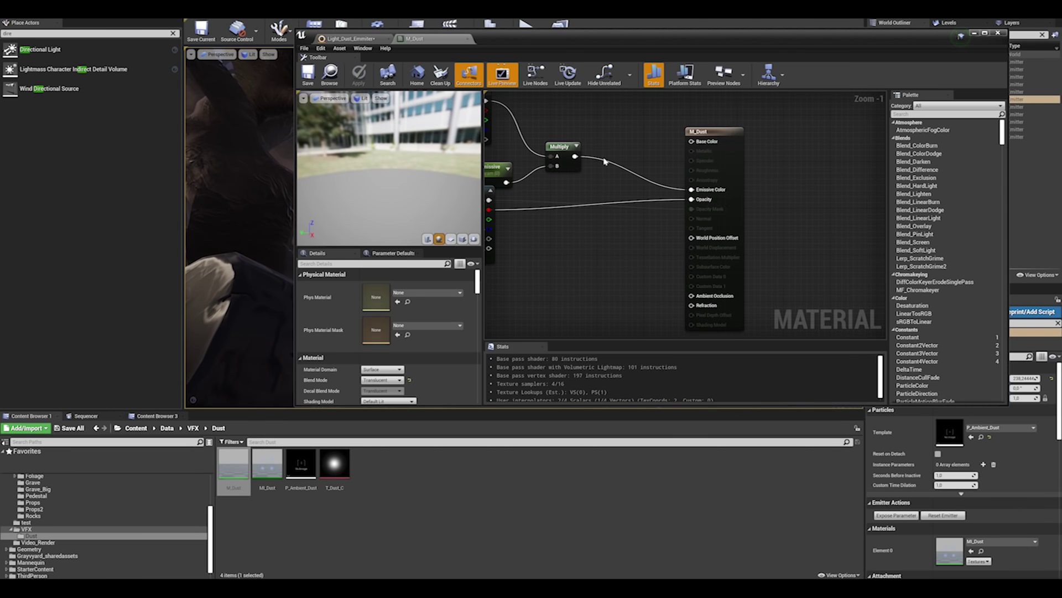
{"action": "left_click", "coordinate": [359, 39]}
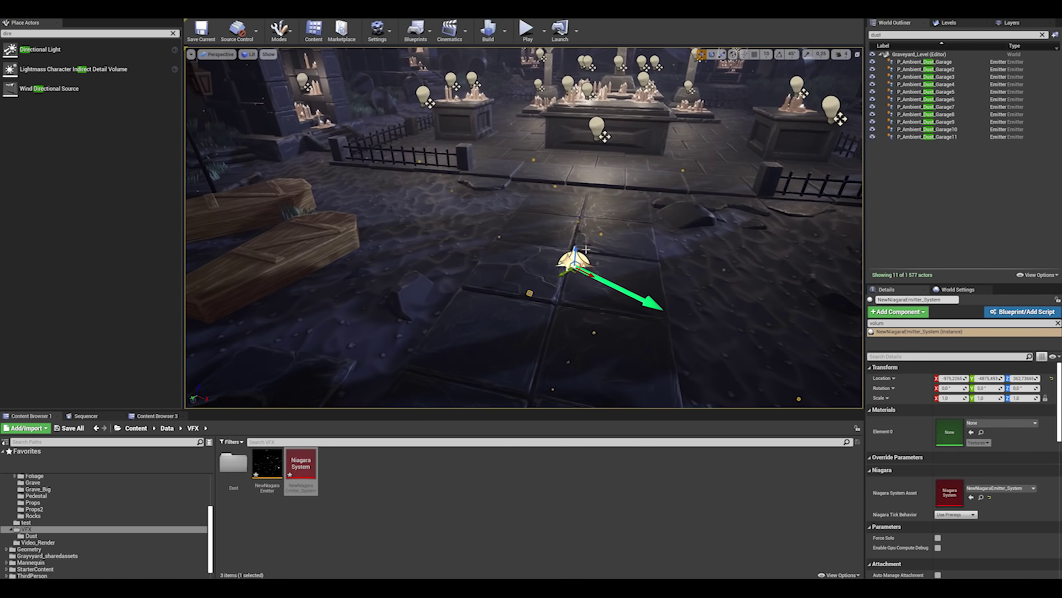
Step: Raise the MI_Dust Emissive parameter to about 11359
{"action": "left_click", "coordinate": [282, 482]}
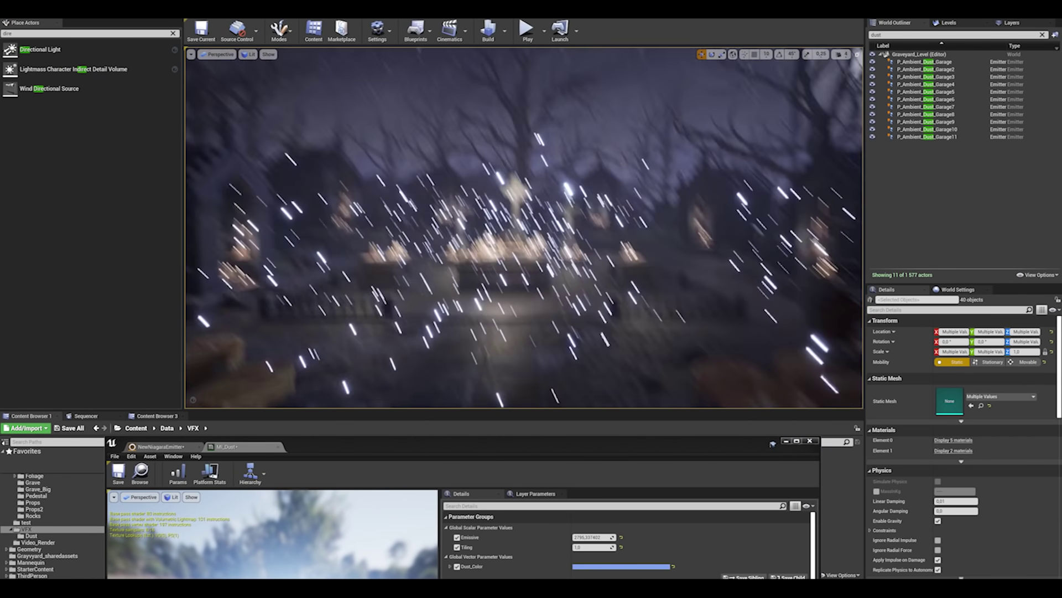
{"action": "mouse_move", "coordinate": [576, 446]}
{"action": "left_mouse_down"}
{"action": "mouse_move", "coordinate": [553, 343]}
{"action": "mouse_move", "coordinate": [562, 461]}
{"action": "left_mouse_up"}
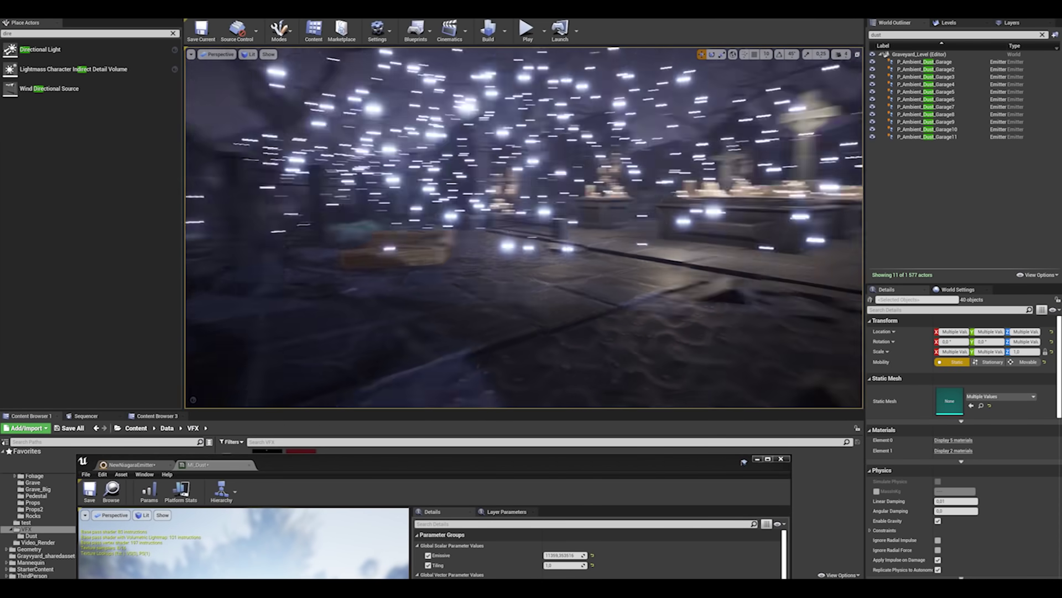